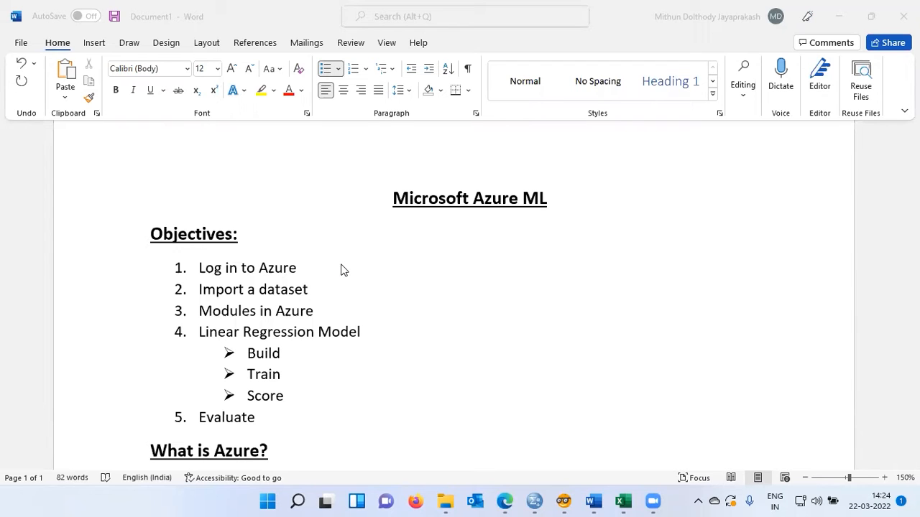
Read through the Microsoft Azure ML objectives and the "What is Azure?" section of the document
scroll(342, 270, "down", 1)
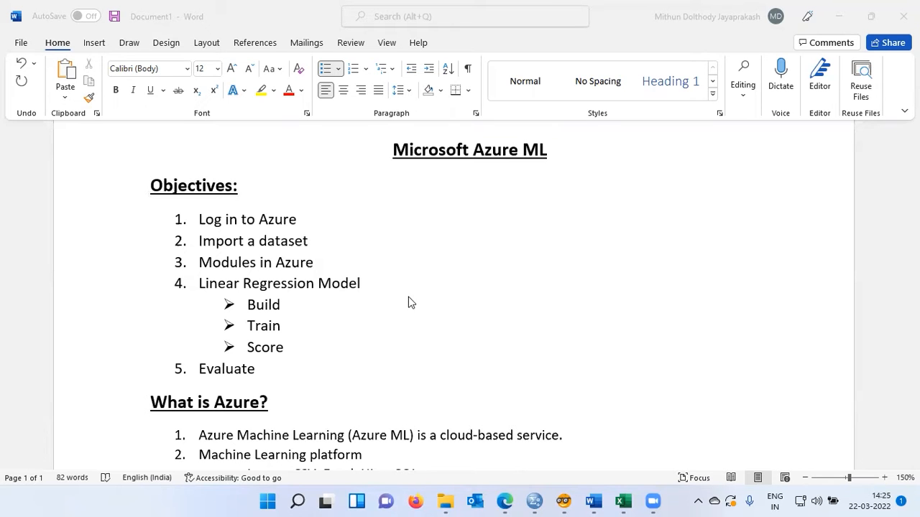
scroll(408, 302, "down", 5)
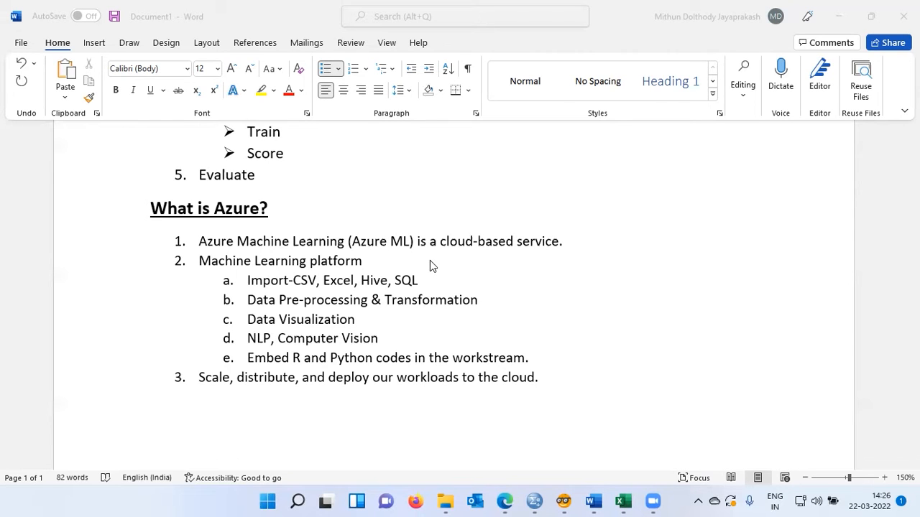
Switch to the Edge browser and search Google for studio.azureml
mouse_move(505, 502)
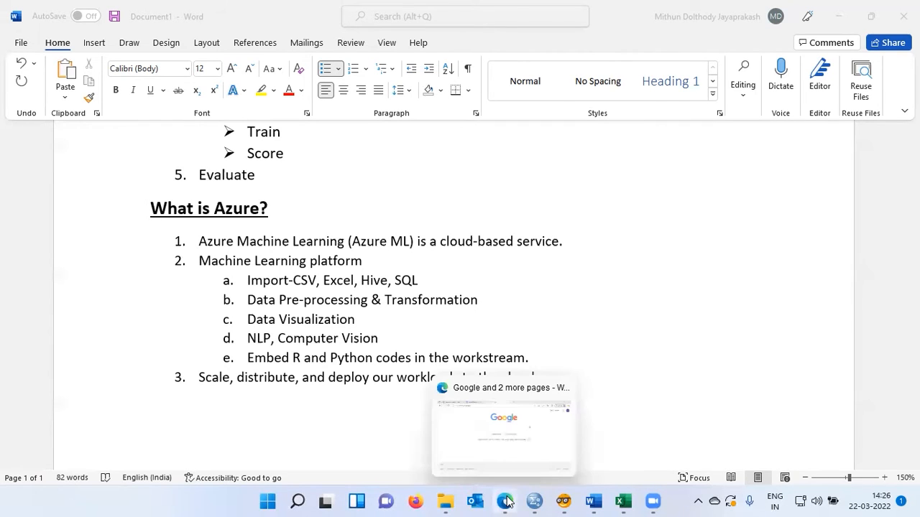
left_click(510, 448)
type("studio")
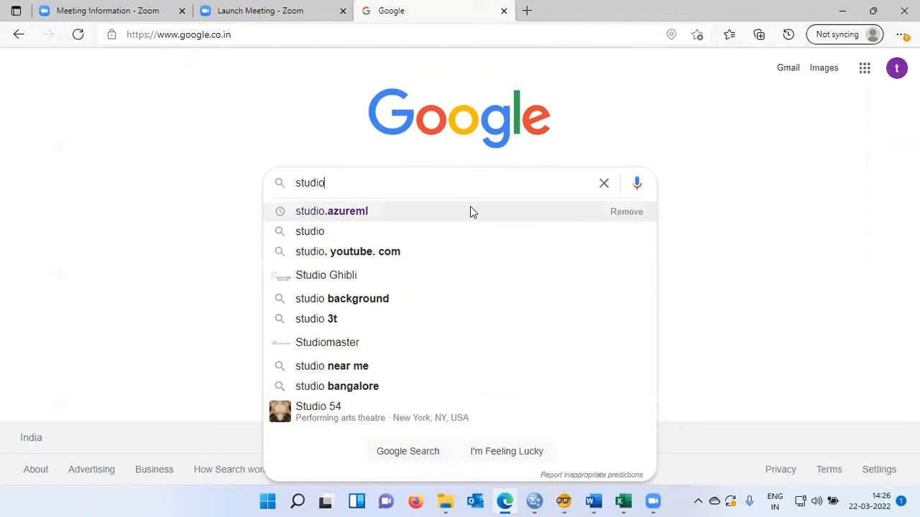
left_click(386, 211)
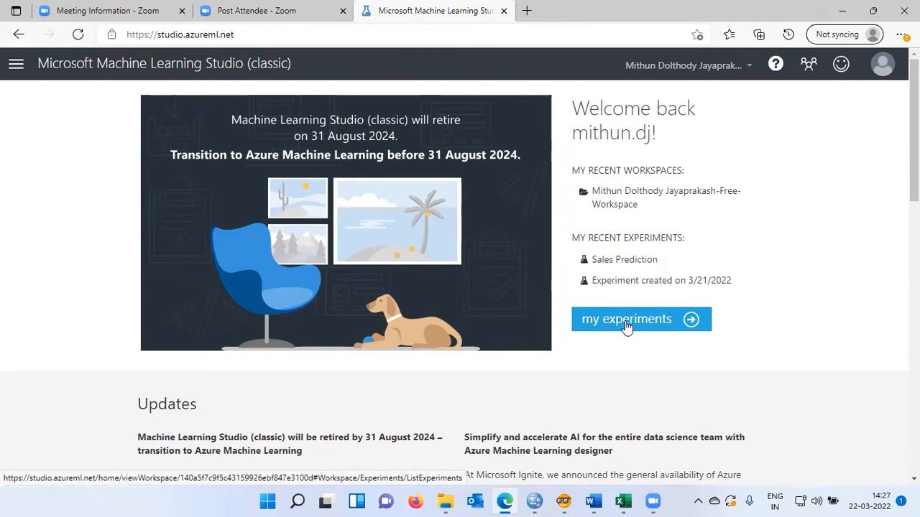
Open the list of own experiments in Machine Learning Studio (classic), dismissing the retirement notice and the tour offer
left_click(665, 324)
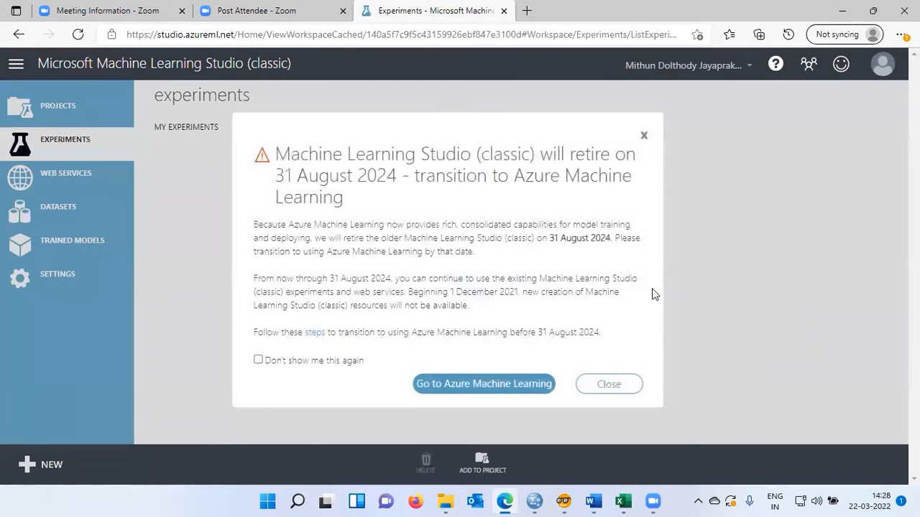
left_click(624, 388)
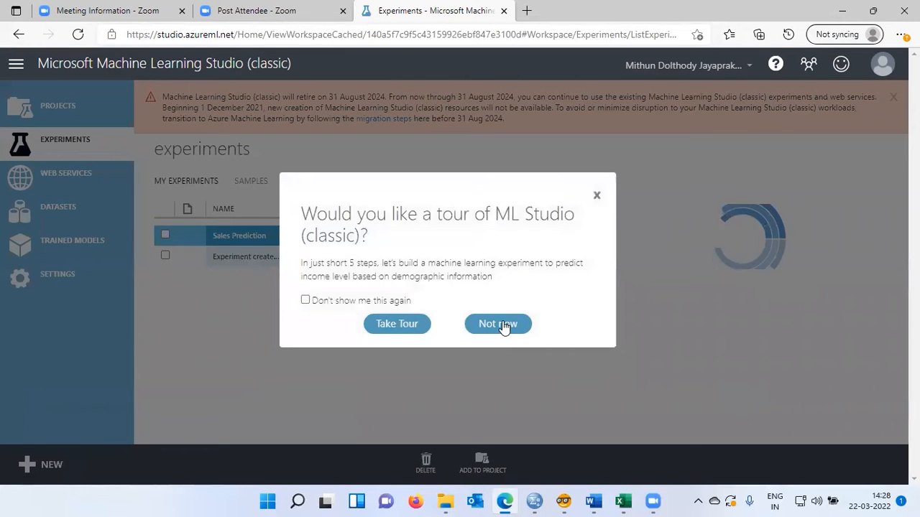
left_click(504, 325)
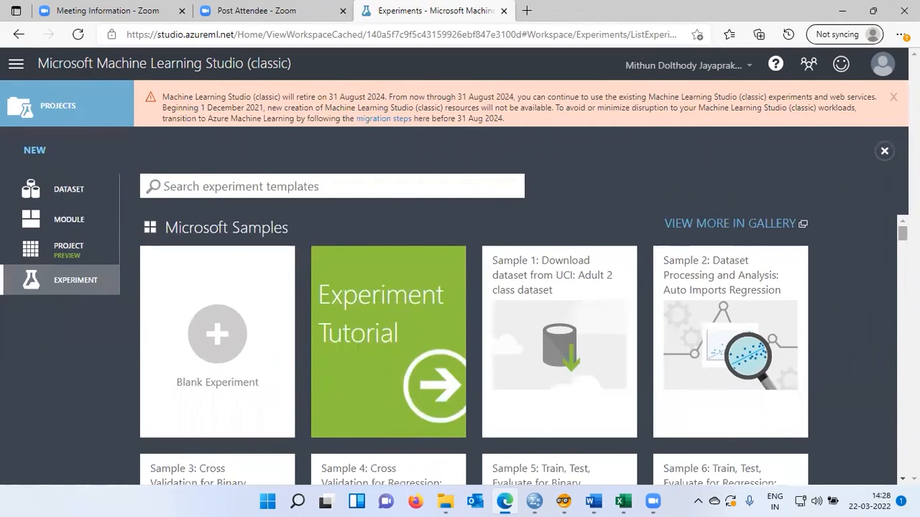
Browse the Microsoft sample templates offered for a new experiment
scroll(645, 294, "down", 2)
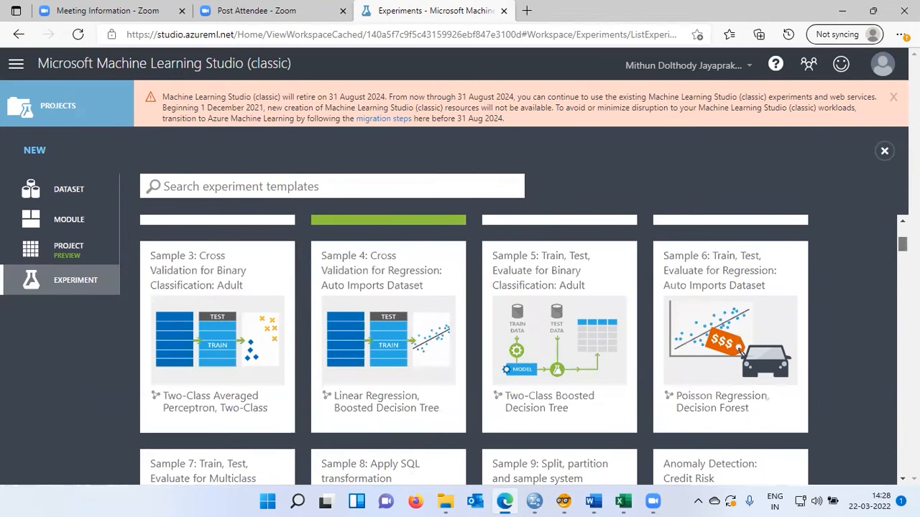
scroll(903, 244, "down", 4)
scroll(474, 350, "down", 6)
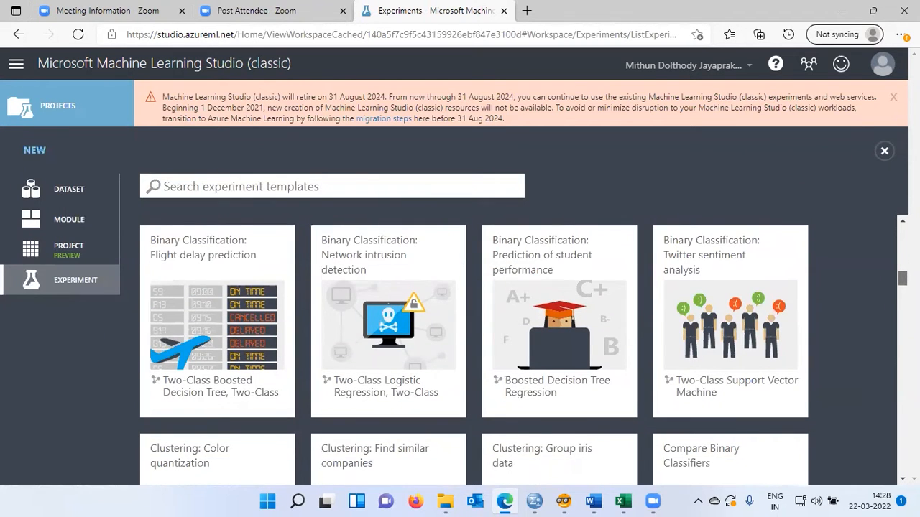
scroll(524, 349, "down", 1)
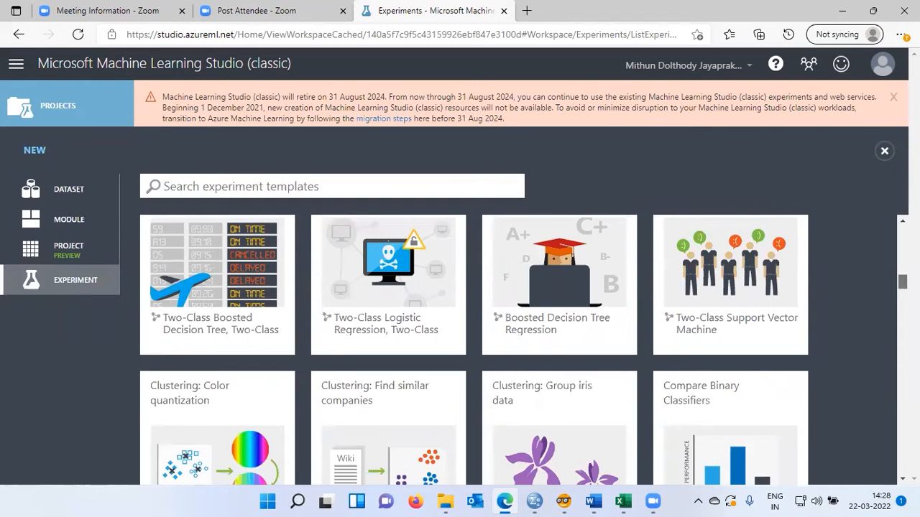
scroll(572, 261, "down", 20)
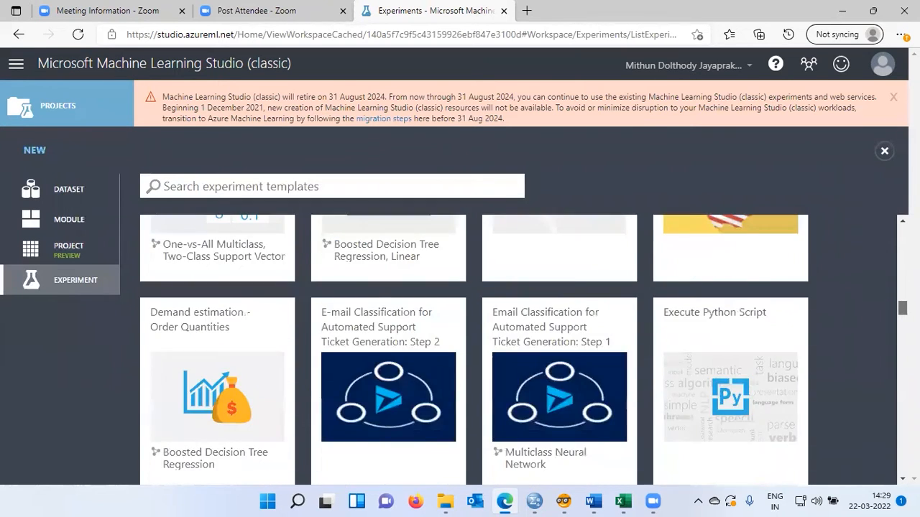
mouse_move(902, 361)
left_mouse_down()
mouse_move(902, 447)
mouse_move(902, 351)
left_mouse_up()
scroll(571, 449, "up", 20)
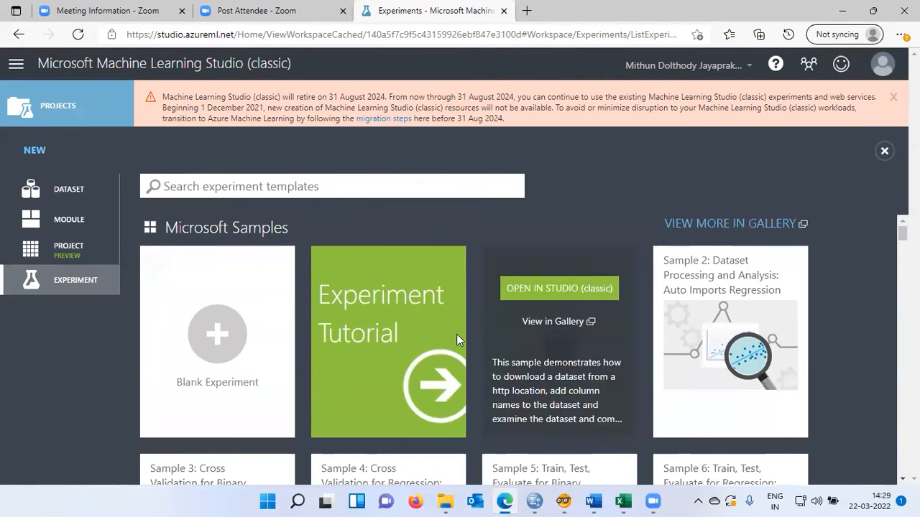
Create a blank experiment and title it "Car Sales Prediction v1"
left_click(223, 340)
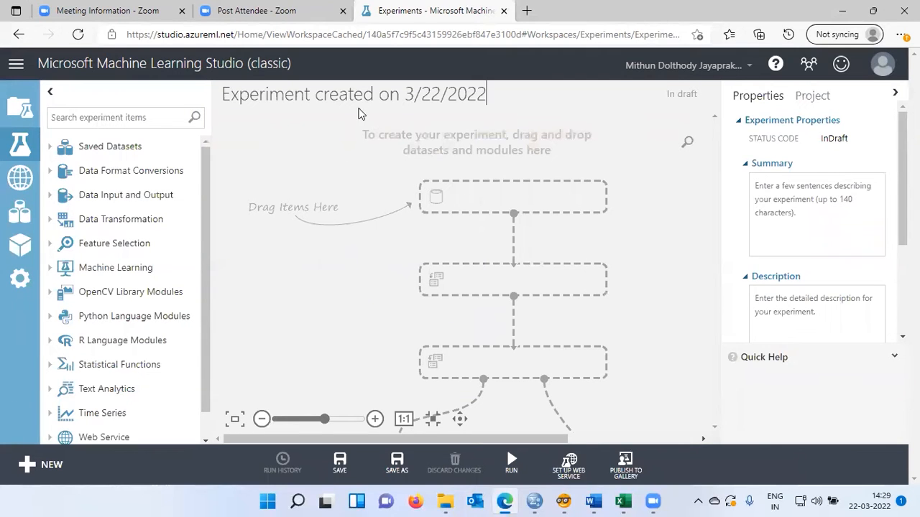
left_click_drag(487, 94, 223, 114)
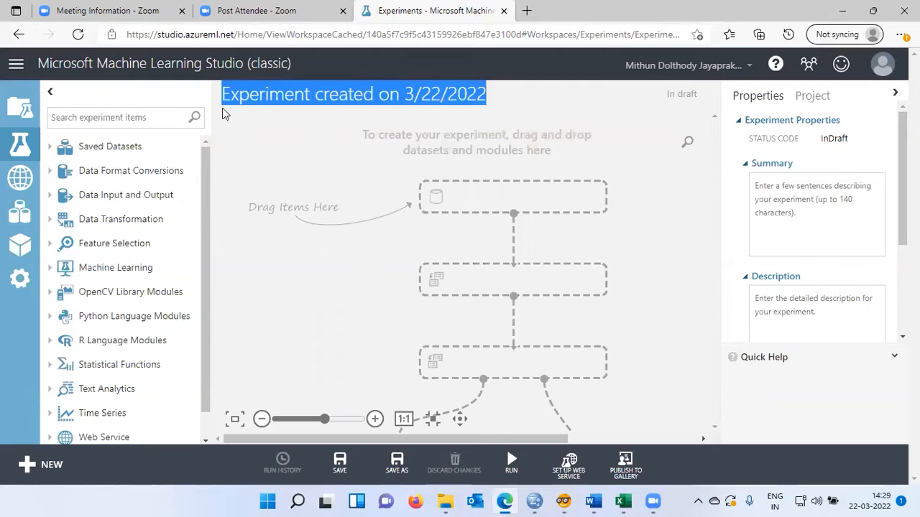
key("BackSpace")
type("Car")
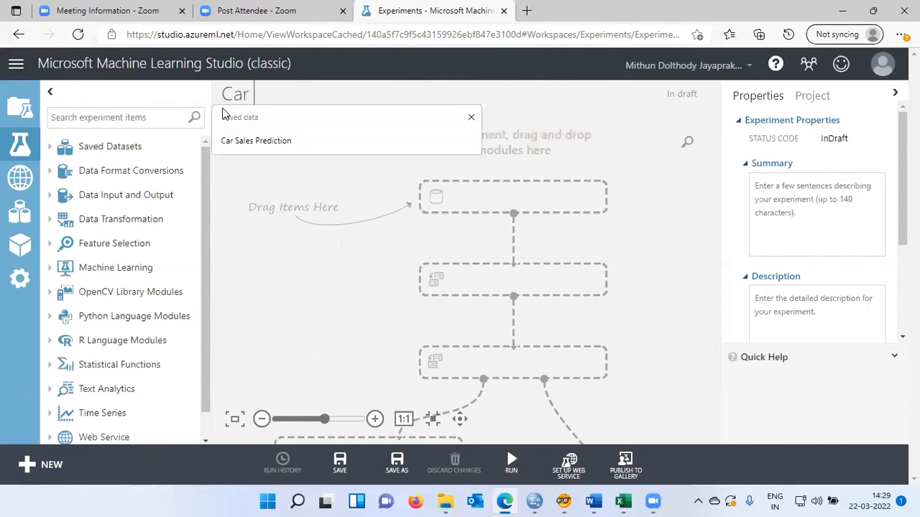
type(" Sales Predicti")
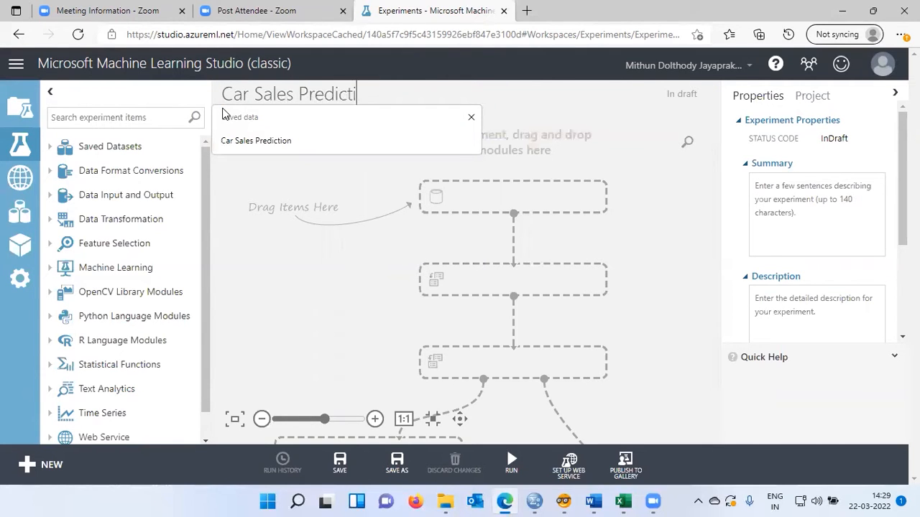
type("on v1")
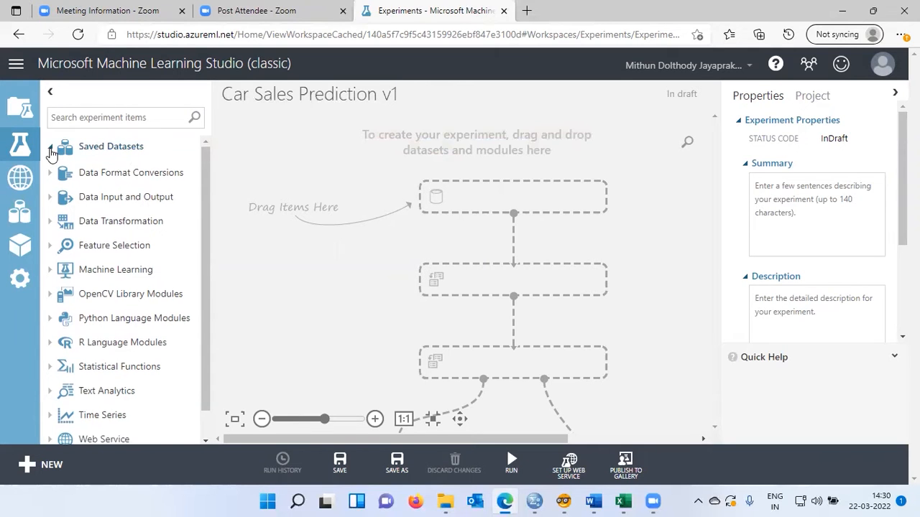
Examine the sample datasets under Saved Datasets and the module groups under Data Transformation
left_click(49, 149)
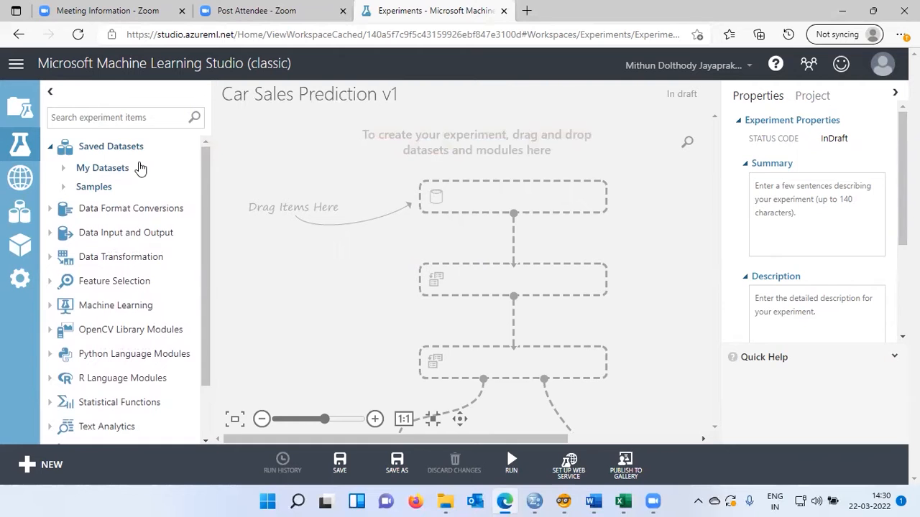
left_click(64, 188)
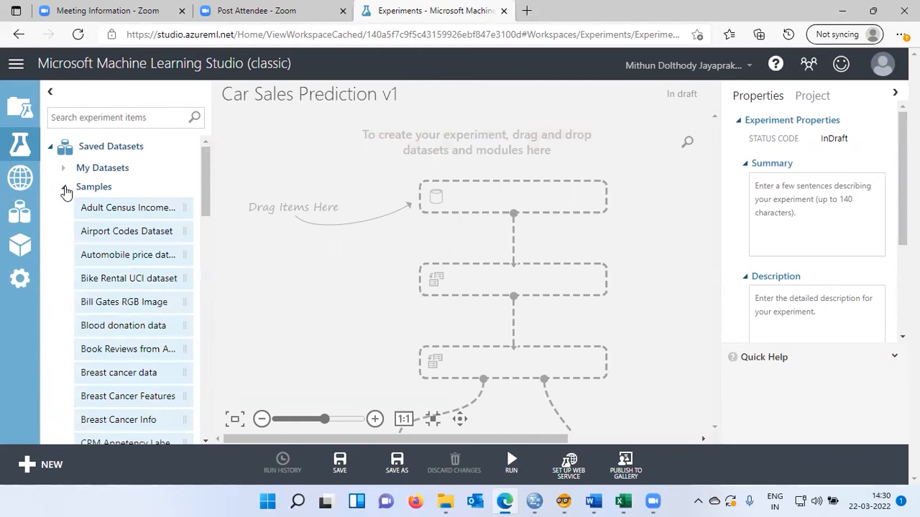
mouse_move(206, 199)
left_mouse_down()
mouse_move(201, 351)
mouse_move(211, 201)
left_mouse_up()
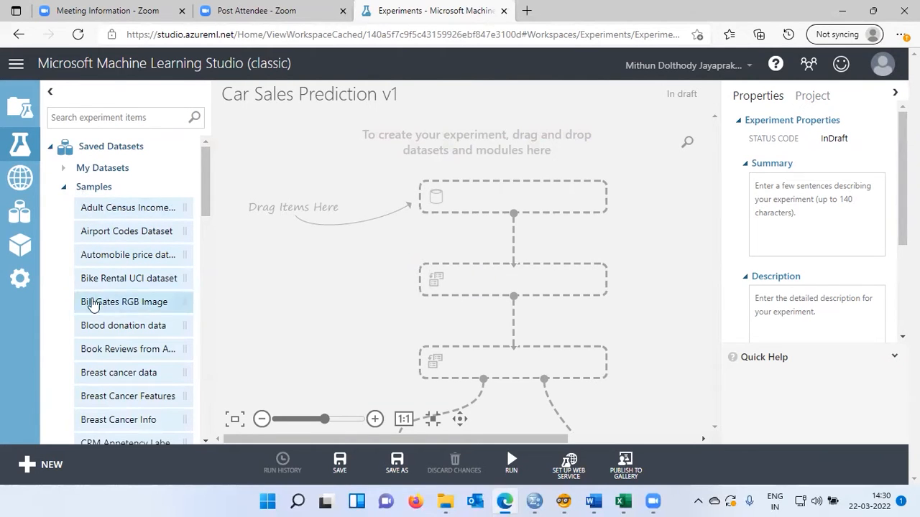
left_click(65, 188)
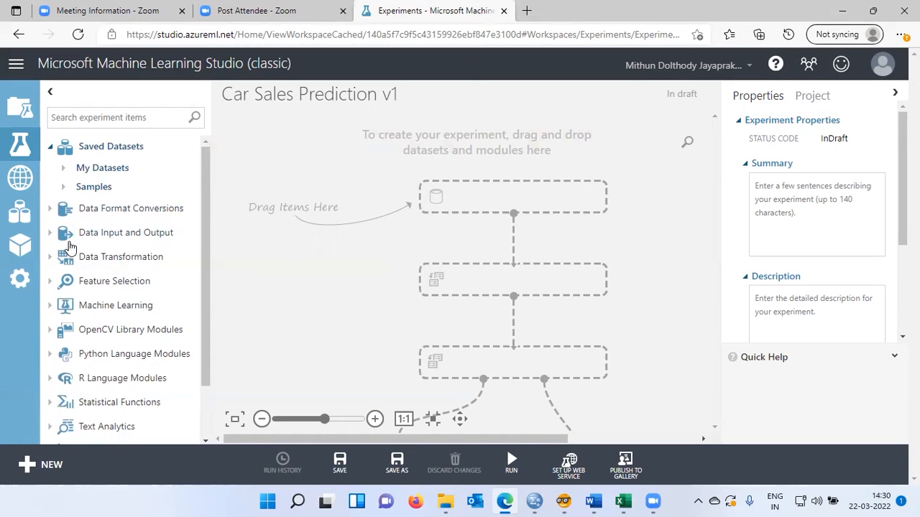
left_click_drag(205, 258, 205, 309)
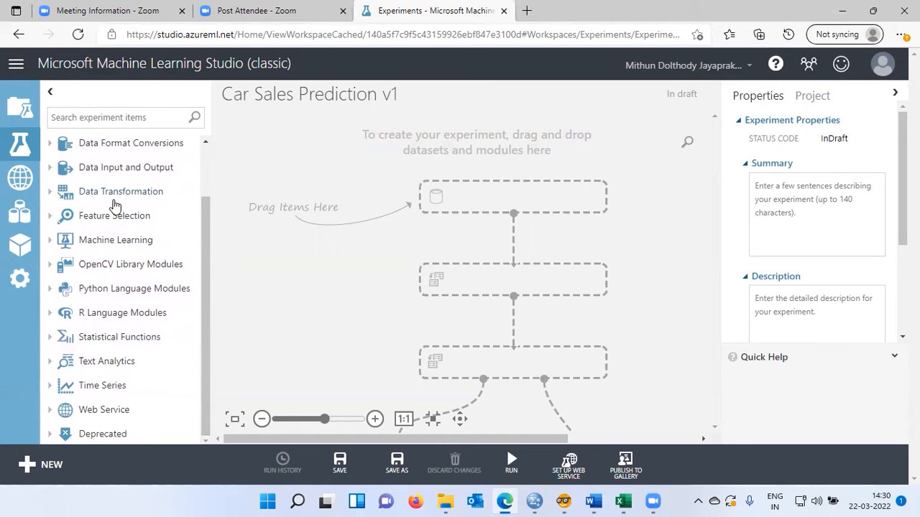
left_click(83, 196)
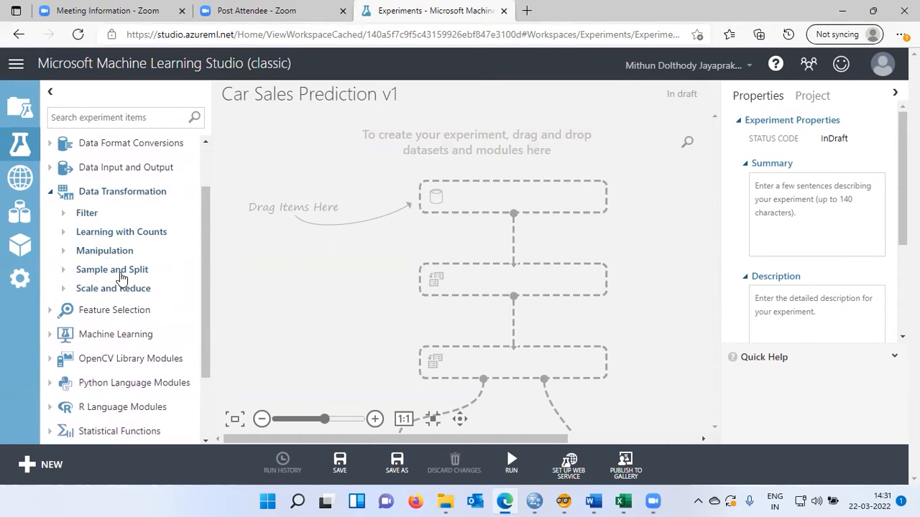
left_click(52, 196)
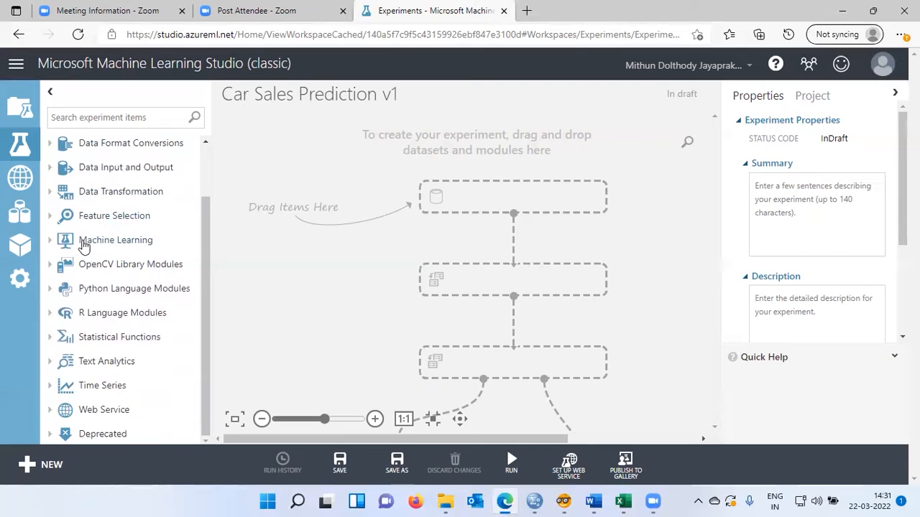
Examine the Classification, Clustering and Regression algorithms available for initializing a Machine Learning model
left_click(84, 246)
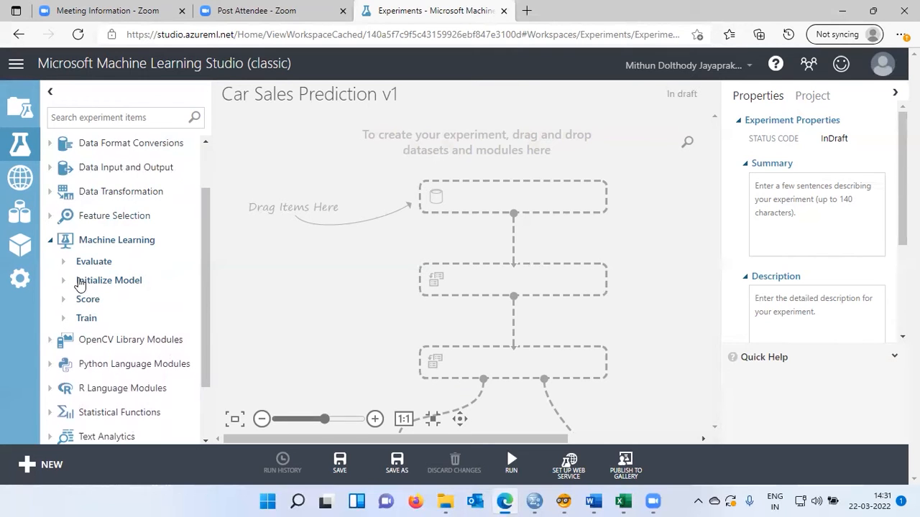
left_click(79, 282)
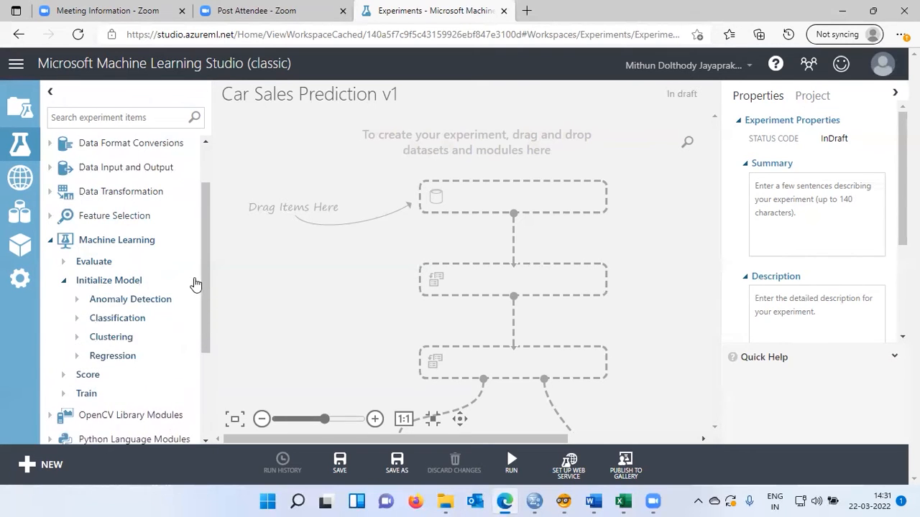
left_click_drag(205, 276, 205, 290)
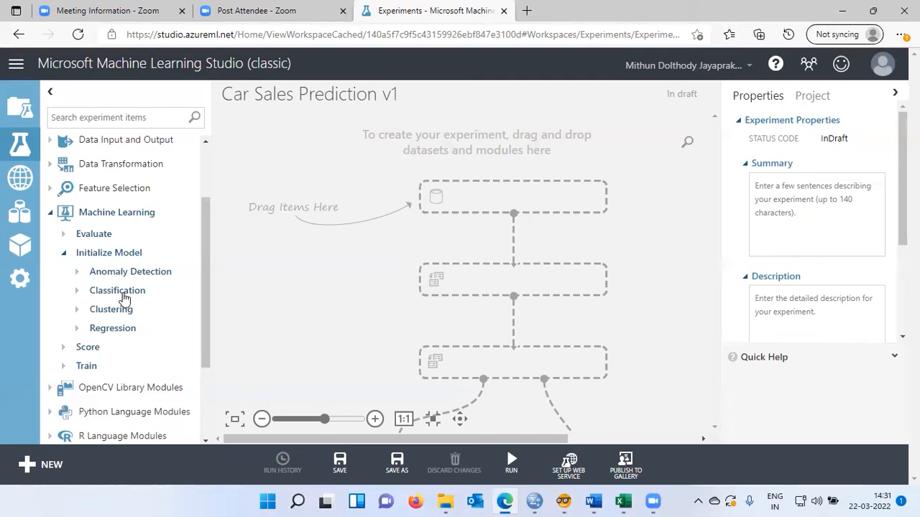
left_click(77, 290)
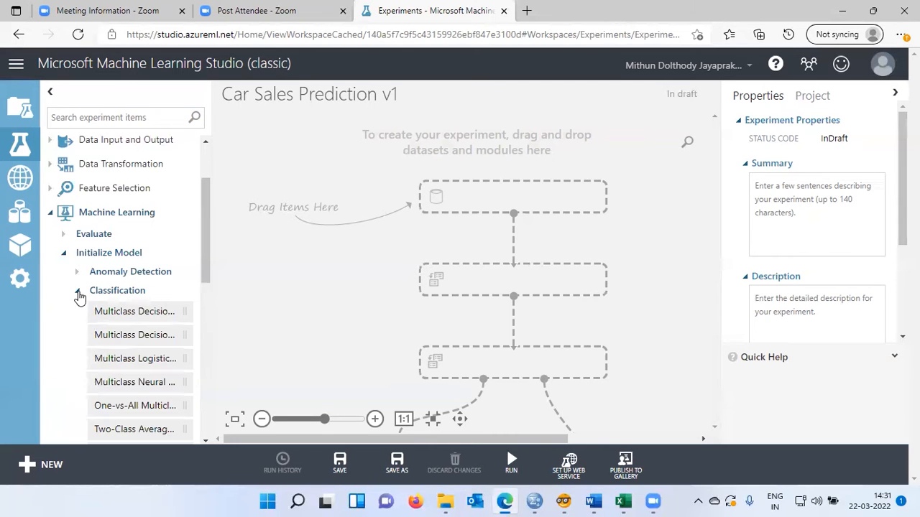
mouse_move(204, 253)
left_mouse_down()
mouse_move(204, 364)
mouse_move(203, 243)
left_mouse_up()
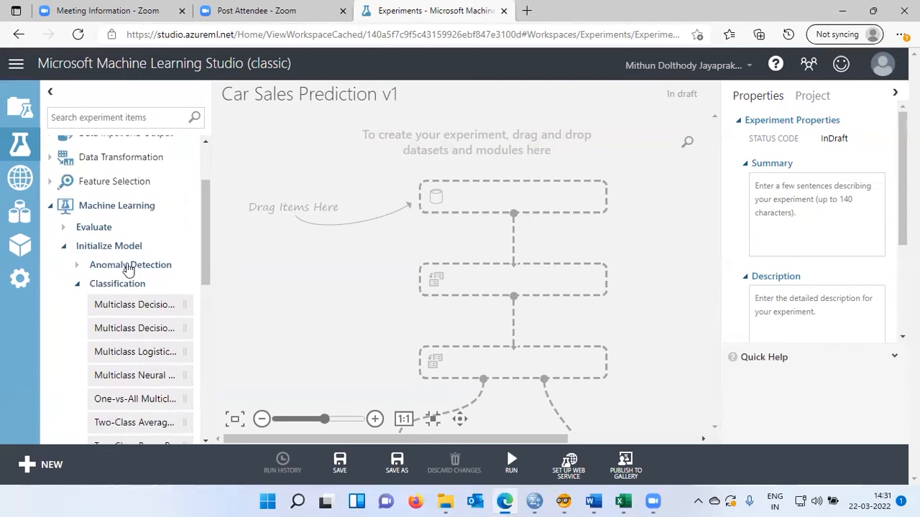
left_click(78, 288)
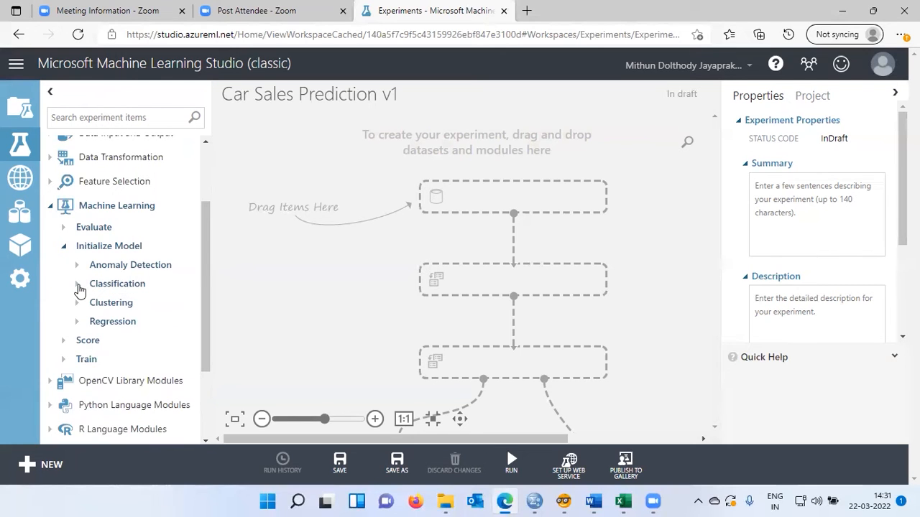
left_click(79, 305)
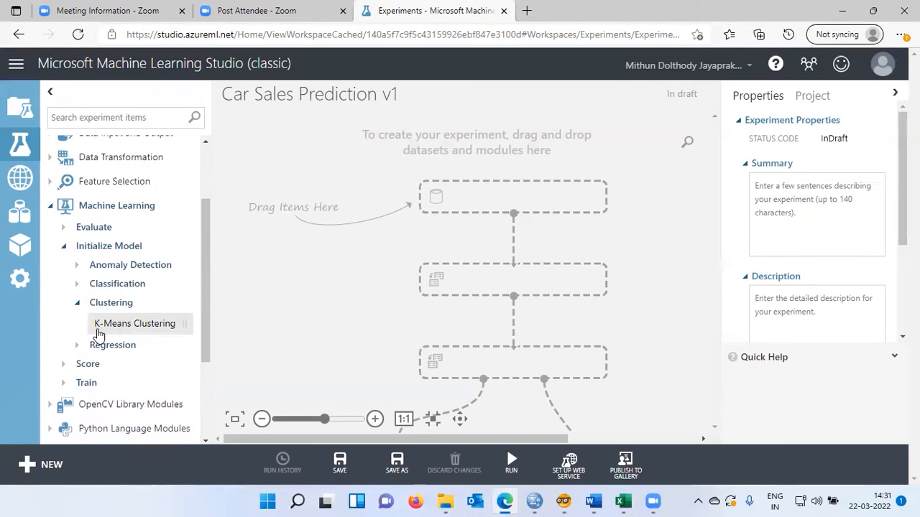
left_click(79, 307)
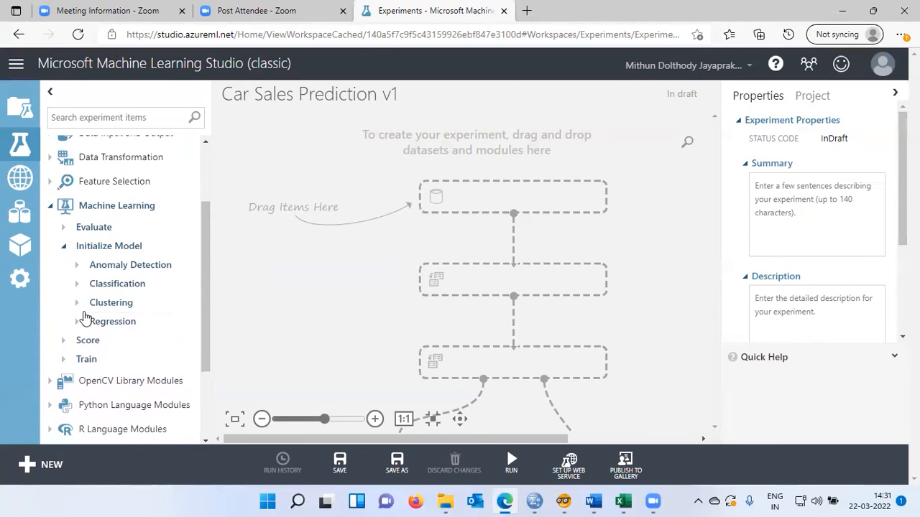
left_click(78, 323)
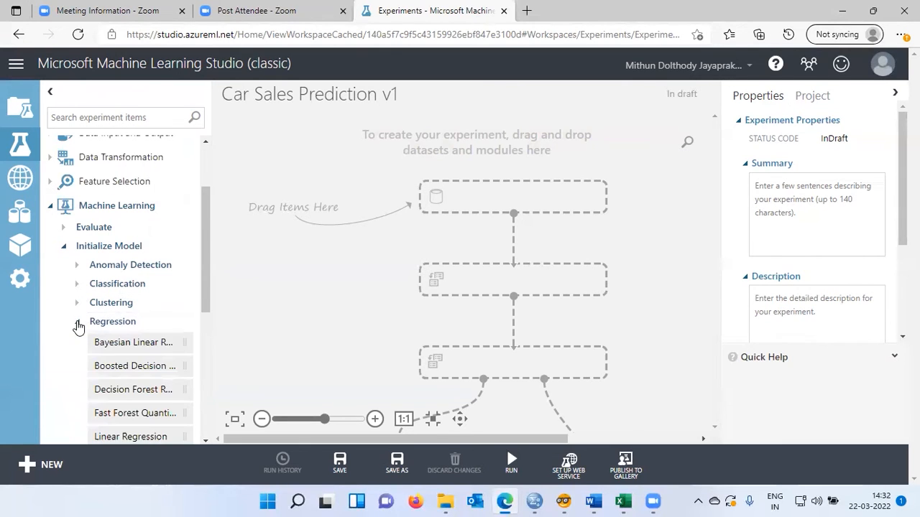
scroll(202, 309, "down", 2)
left_click_drag(202, 309, 202, 350)
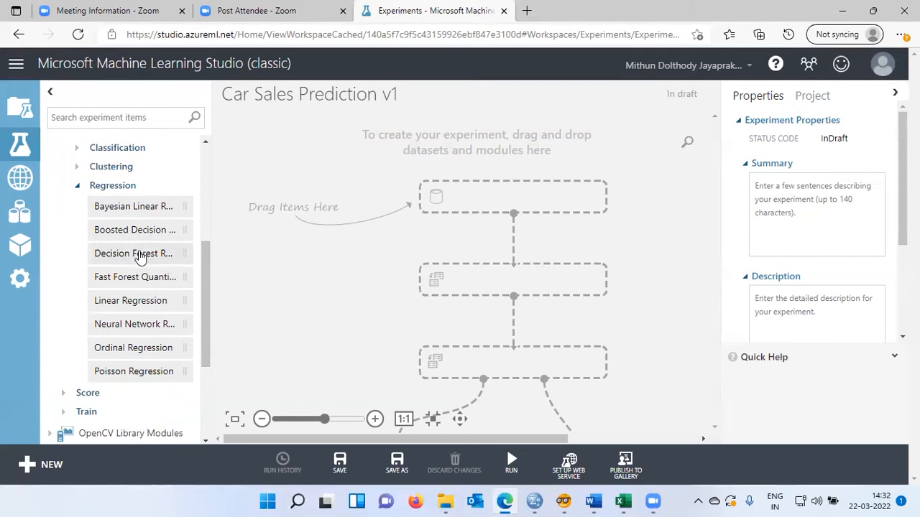
Collapse the Regression and Machine Learning groups and look over the remaining module categories in the list
left_click(77, 185)
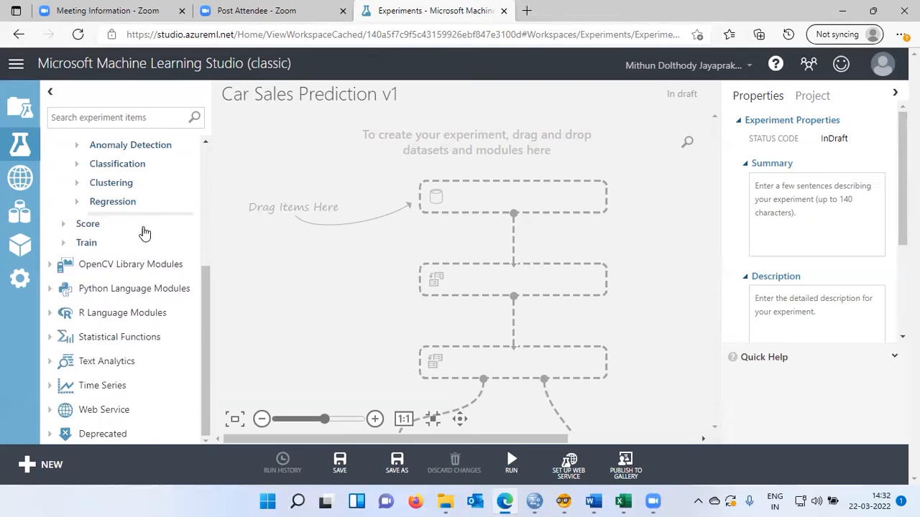
left_click_drag(202, 291, 200, 243)
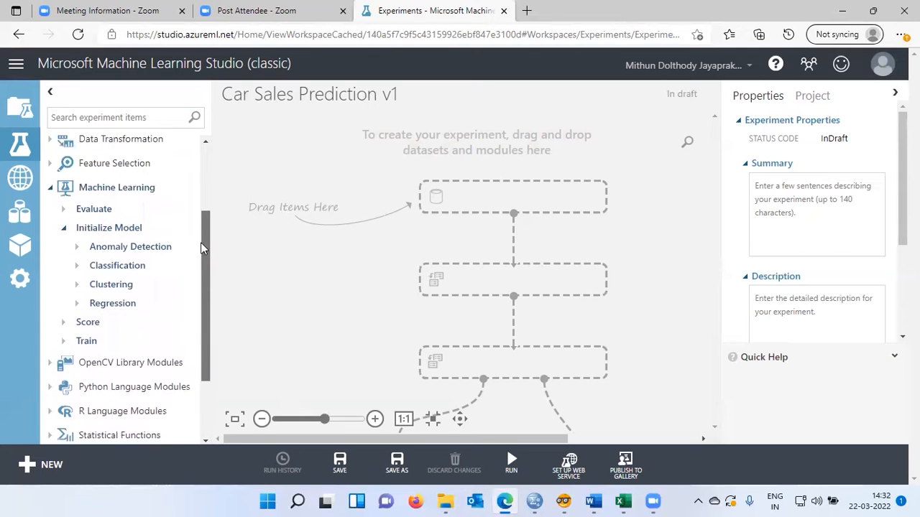
left_click(49, 188)
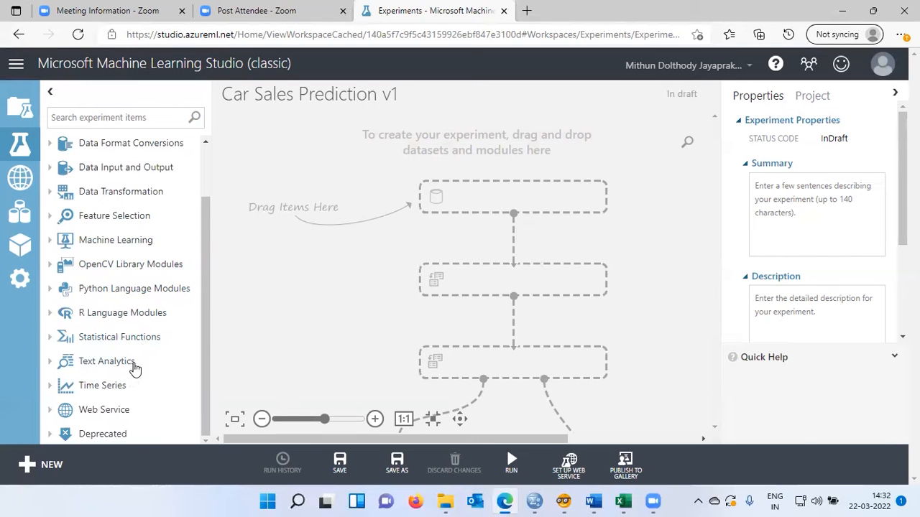
mouse_move(208, 404)
left_mouse_down()
mouse_move(208, 420)
mouse_move(207, 411)
left_mouse_up()
scroll(207, 400, "up", 2)
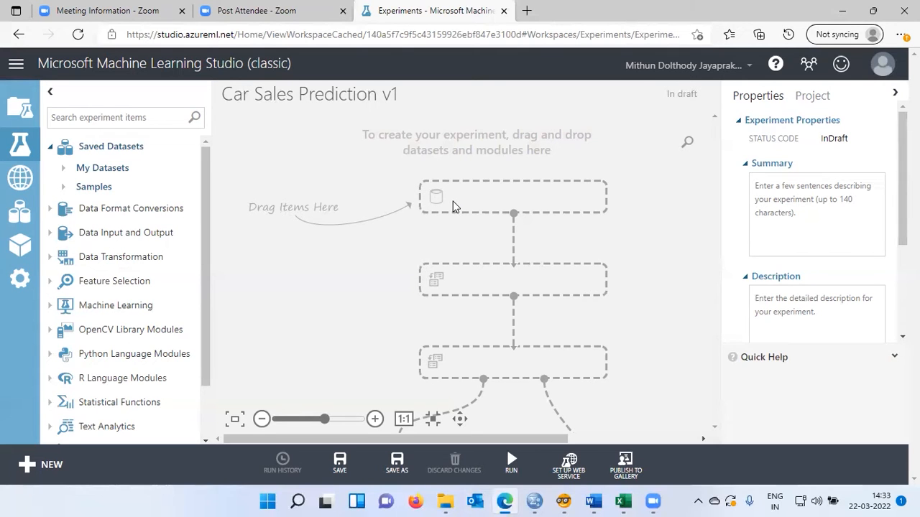
Switch to the car_sales workbook in Excel and shade the Sales column green from its header to the last record
mouse_move(623, 501)
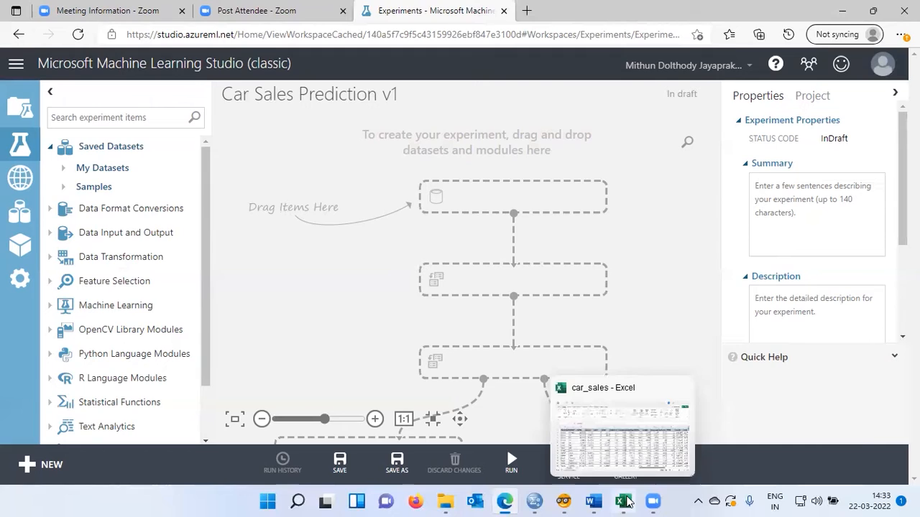
left_click(625, 453)
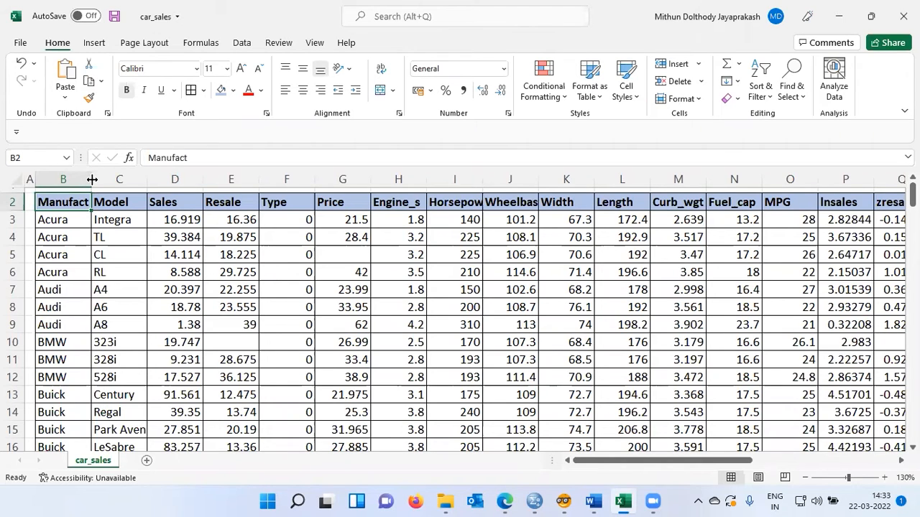
left_click(117, 207)
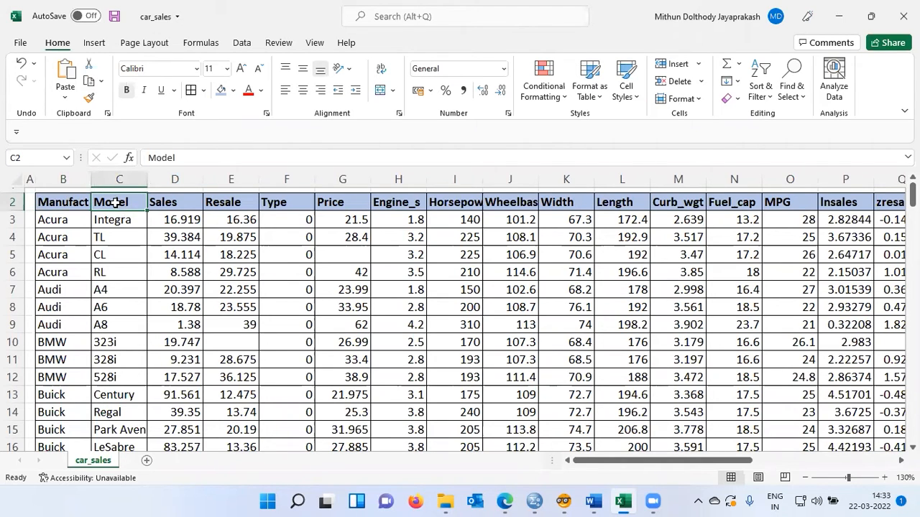
left_click(171, 206)
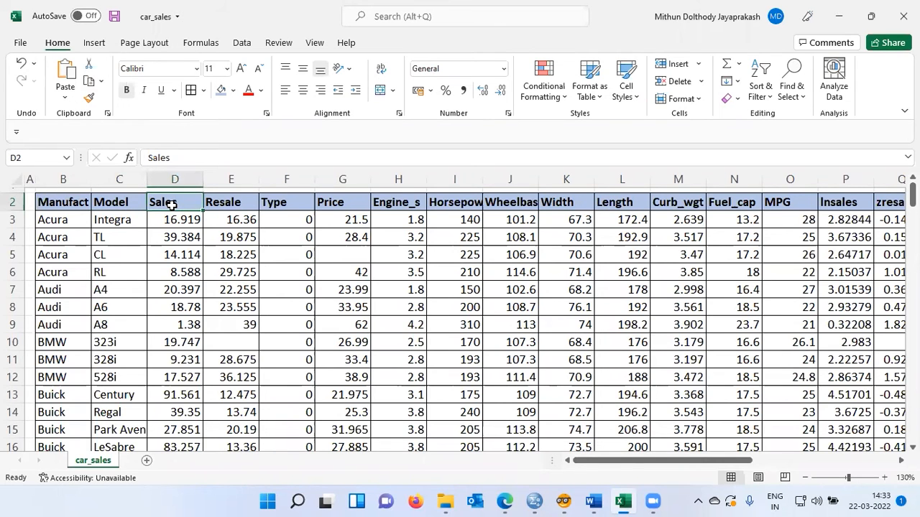
key("ctrl+shift+Down")
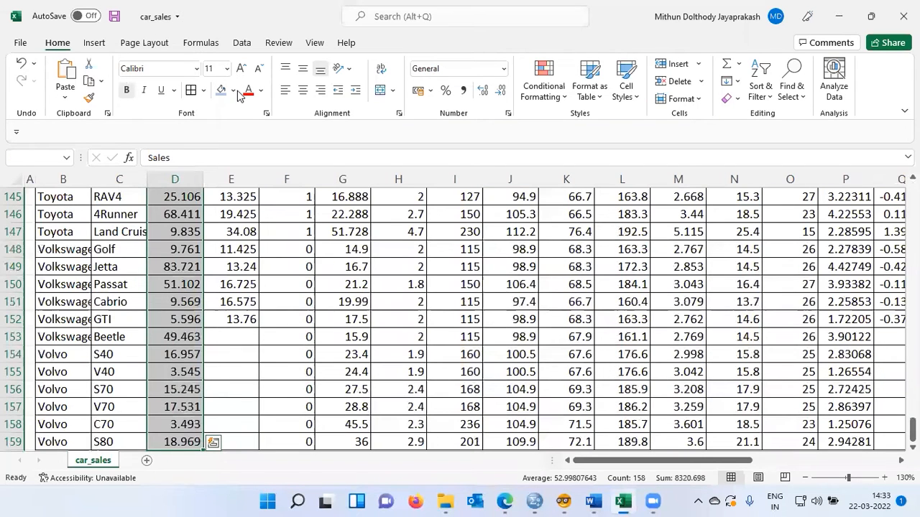
left_click(232, 91)
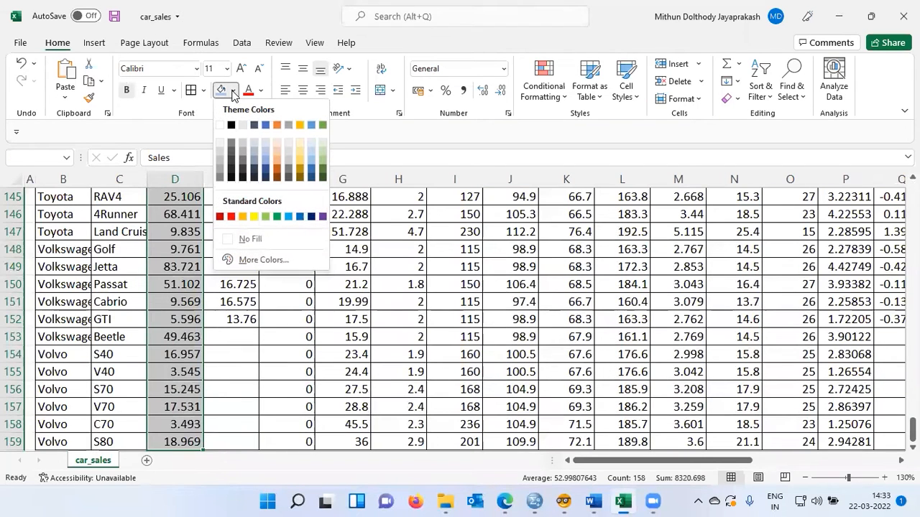
left_click(325, 156)
scroll(269, 232, "up", 20)
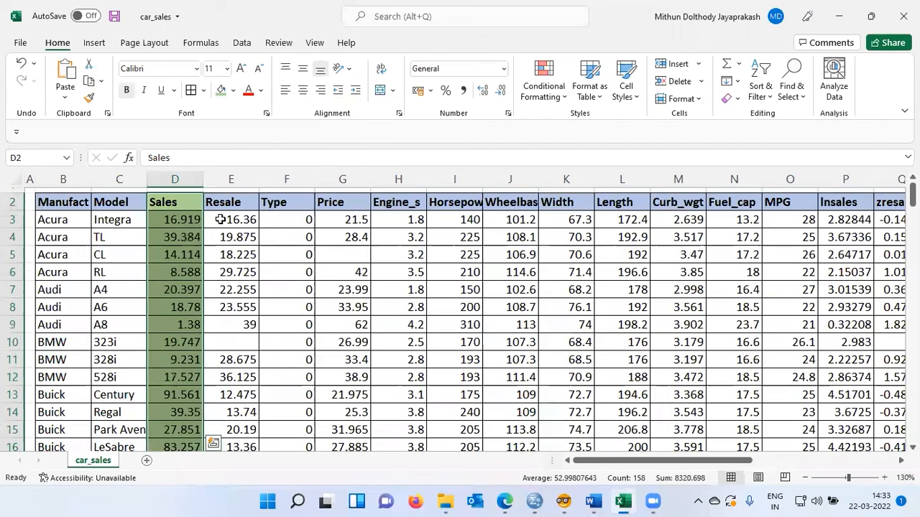
Examine the column headers one by one from Resale through lnsales
left_click(219, 215)
left_click(218, 204)
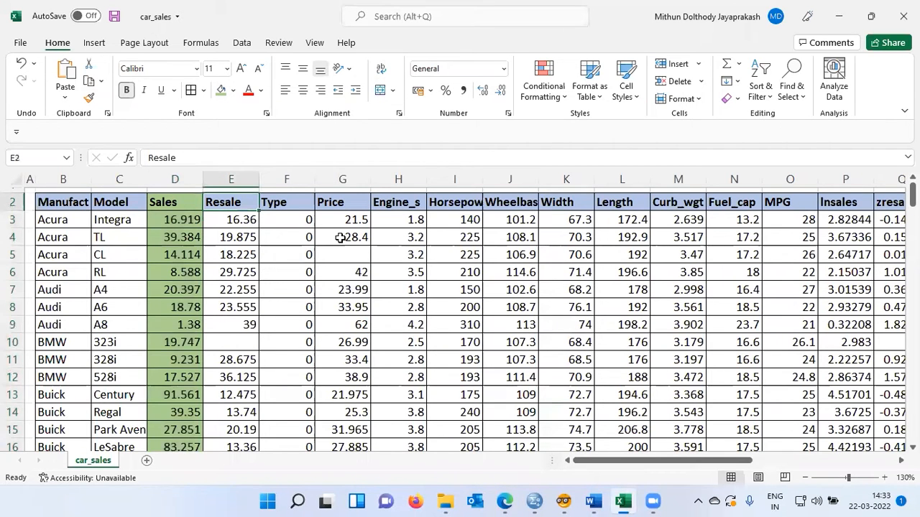
key("Right")
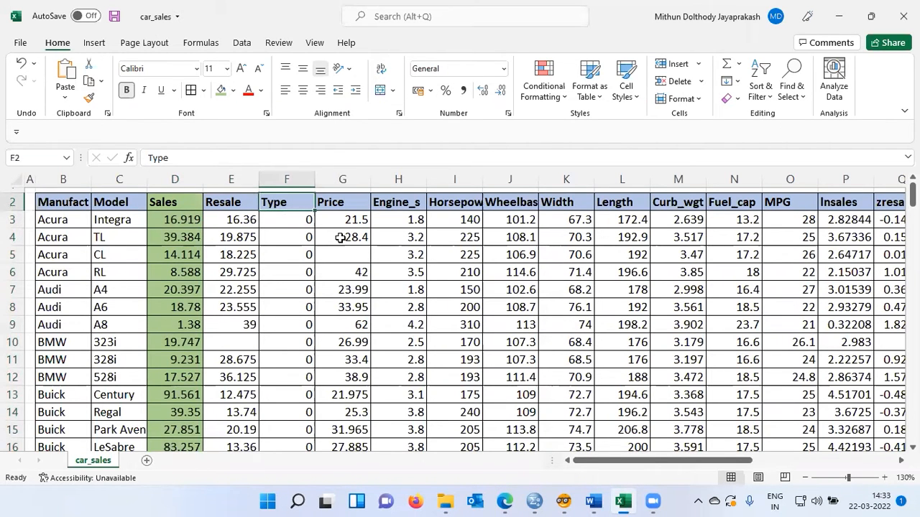
key("Right")
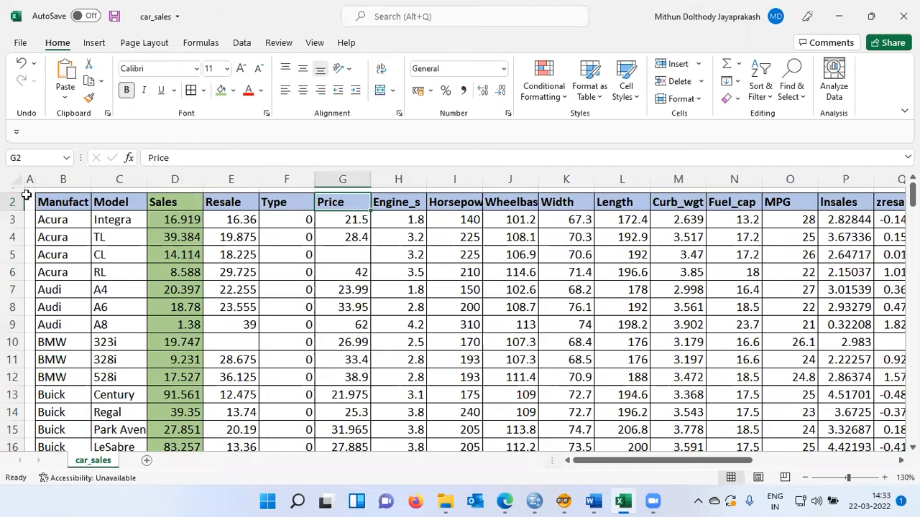
key("Right")
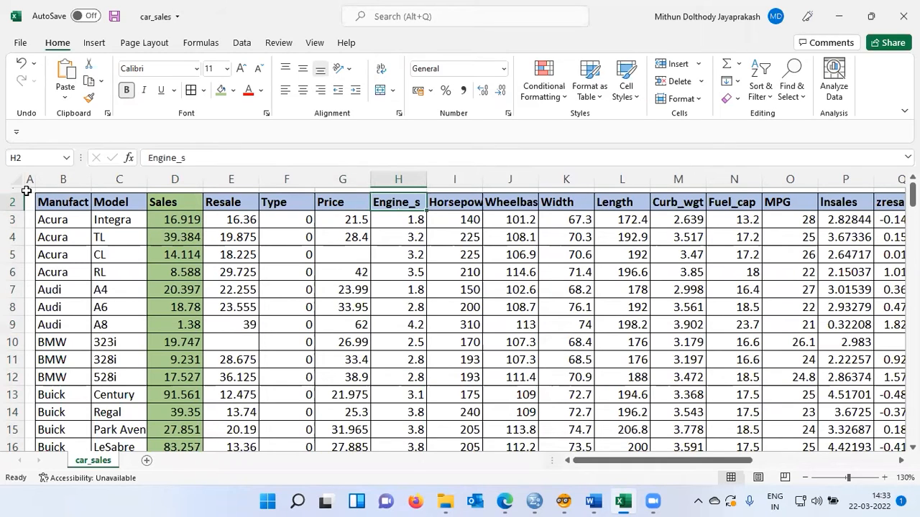
key("Right")
key("Right")
key("Right")
key("Right")
key("Right")
key("Right")
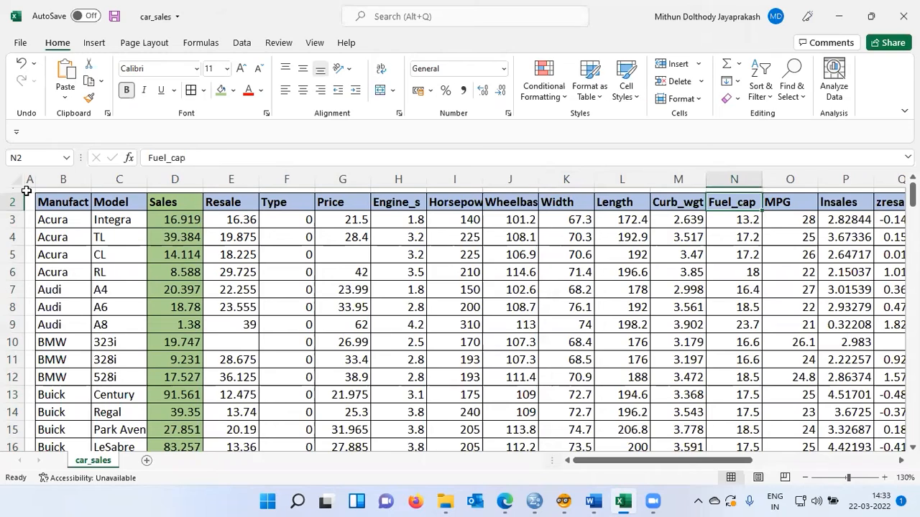
key("Right")
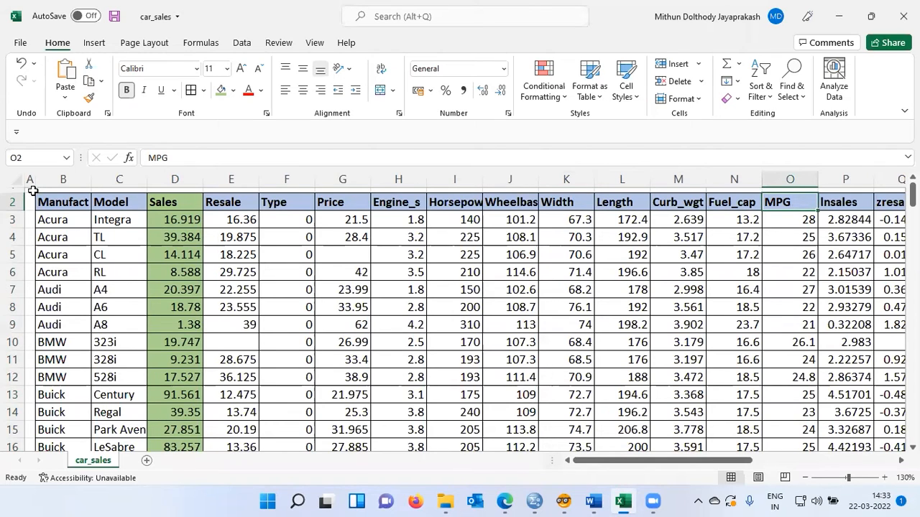
key("Right")
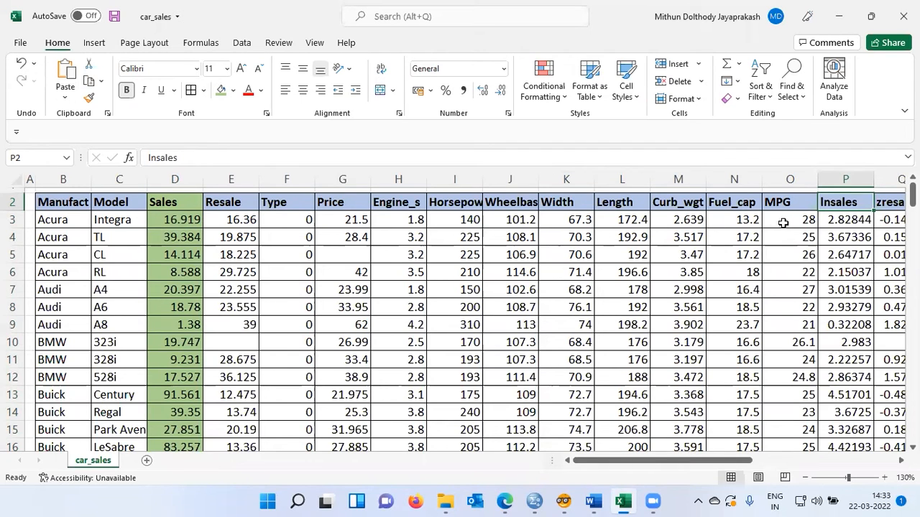
Inspect the z-prefixed columns from zresale to zprice, and return to the start of the header row
left_click_drag(729, 467, 797, 463)
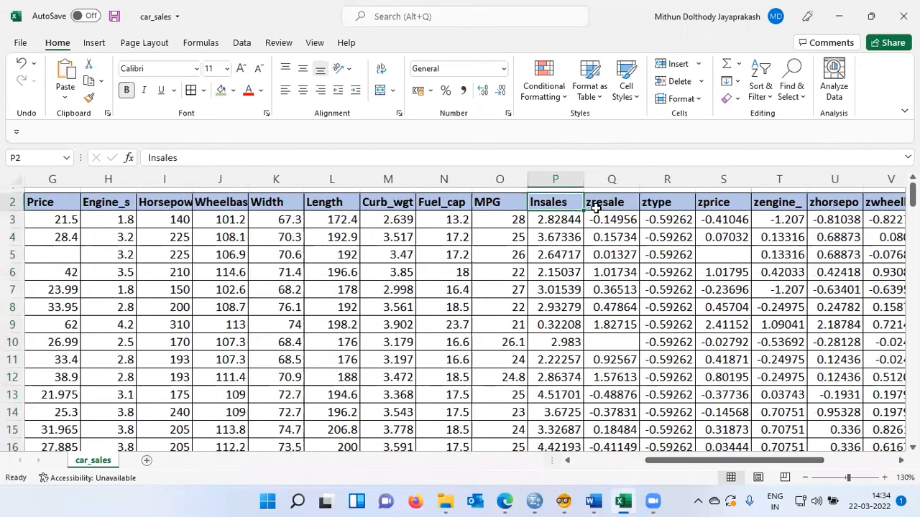
left_click(607, 204)
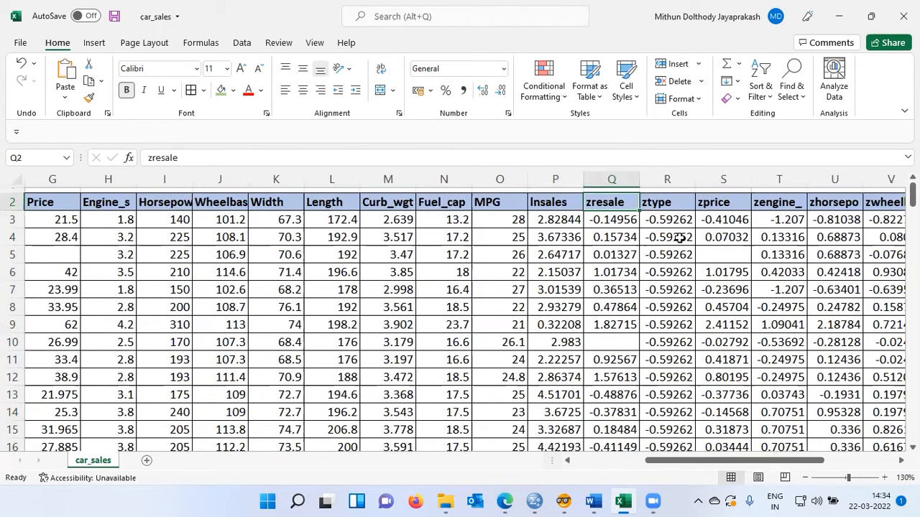
key("Right")
key("Right")
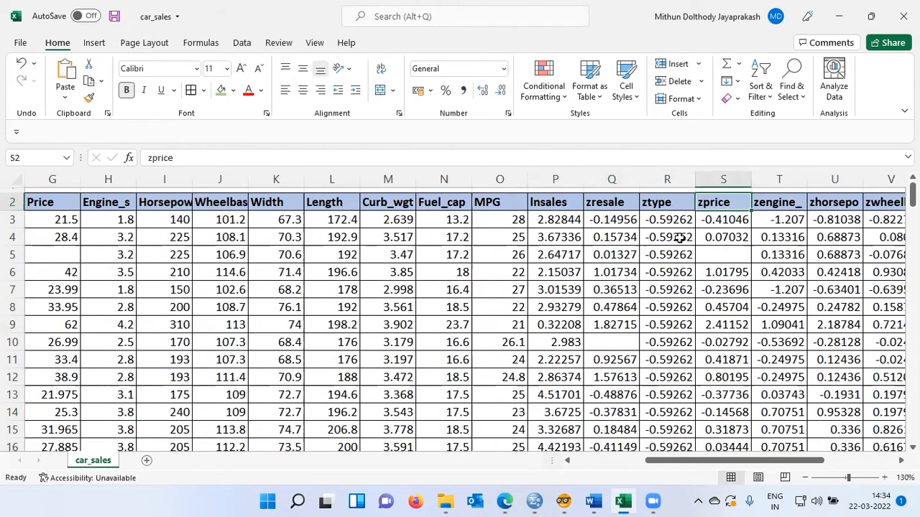
key("Left")
key("Left")
key("Left")
key("Left")
key("Left")
key("Left")
key("Left")
key("Left")
key("Left")
key("Left")
key("Left")
key("Left")
key("Left")
key("Left")
key("Left")
key("Left")
key("Left")
key("Left")
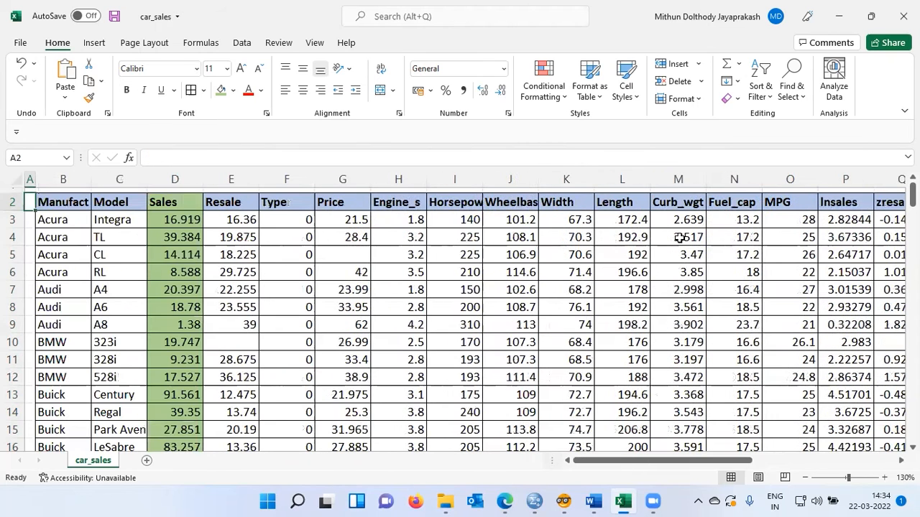
Check the extent of the car records from the first to the last row of the Manufact column
key("Up")
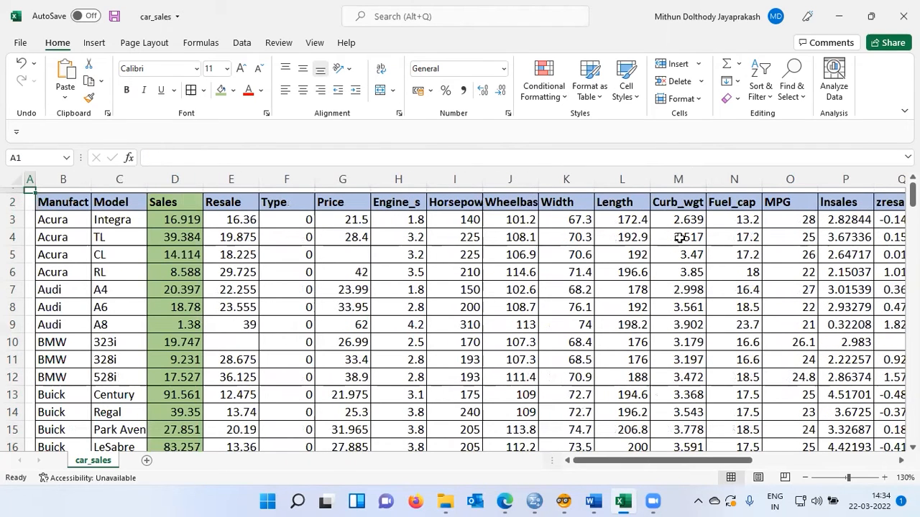
key("Right")
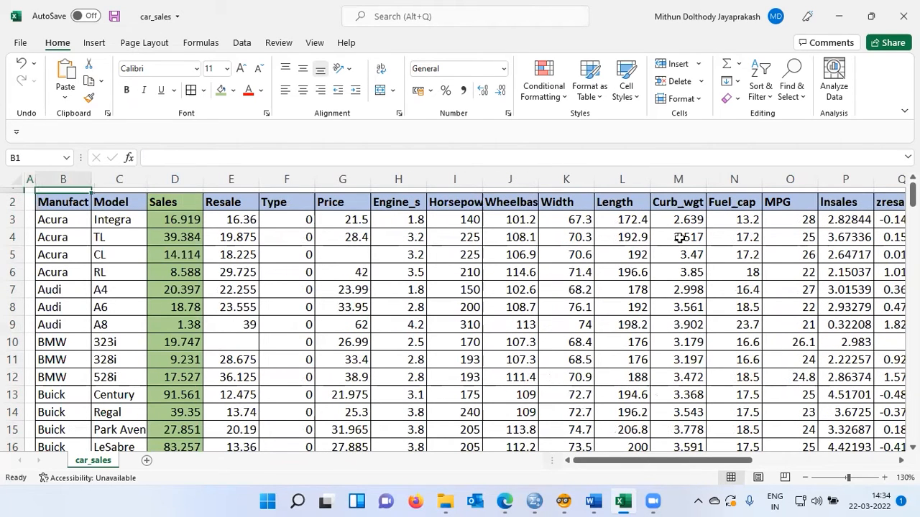
key("Down")
key("Down")
key("Down")
key("ctrl+Down")
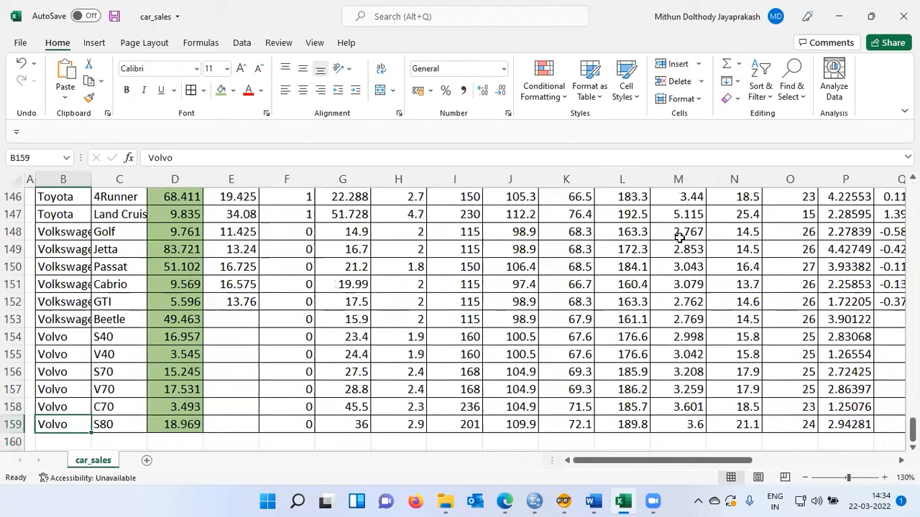
key("ctrl+Up")
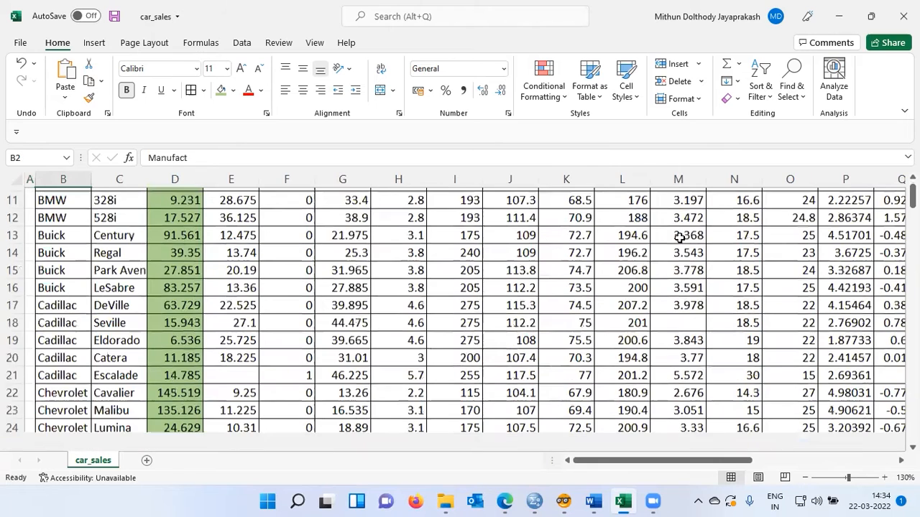
key("Down")
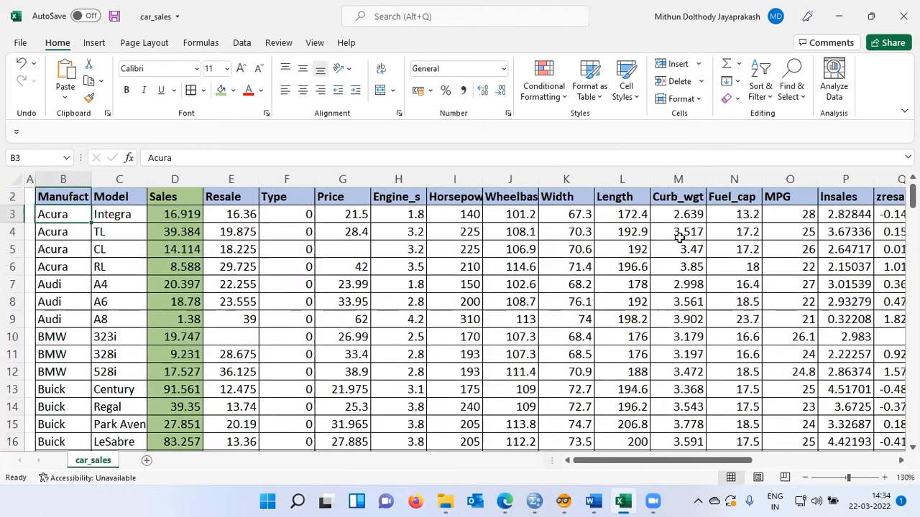
key("Up")
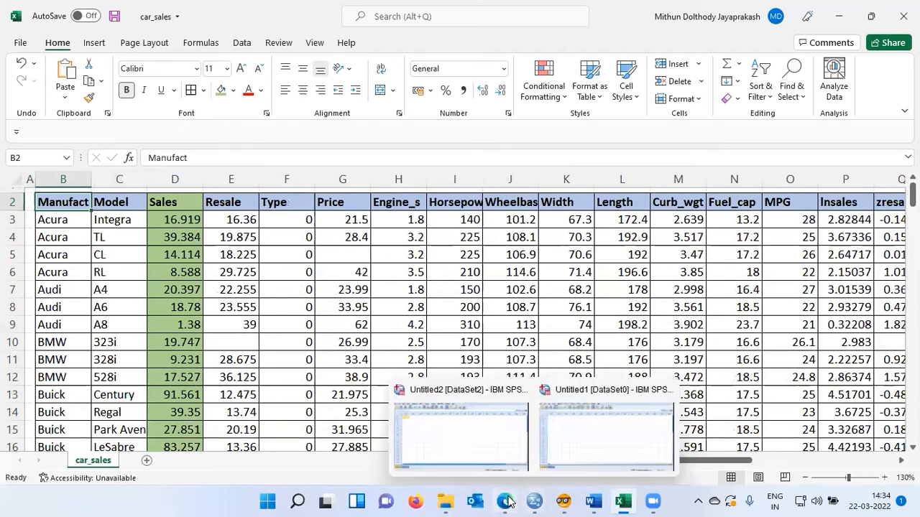
Switch back to Machine Learning Studio in the browser and start a new dataset upload from a local file
mouse_move(508, 501)
left_click(511, 445)
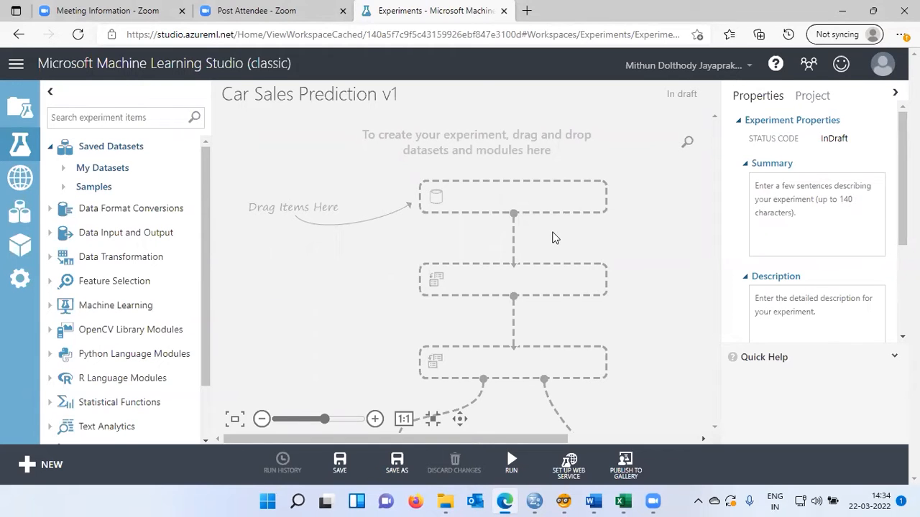
left_click(50, 471)
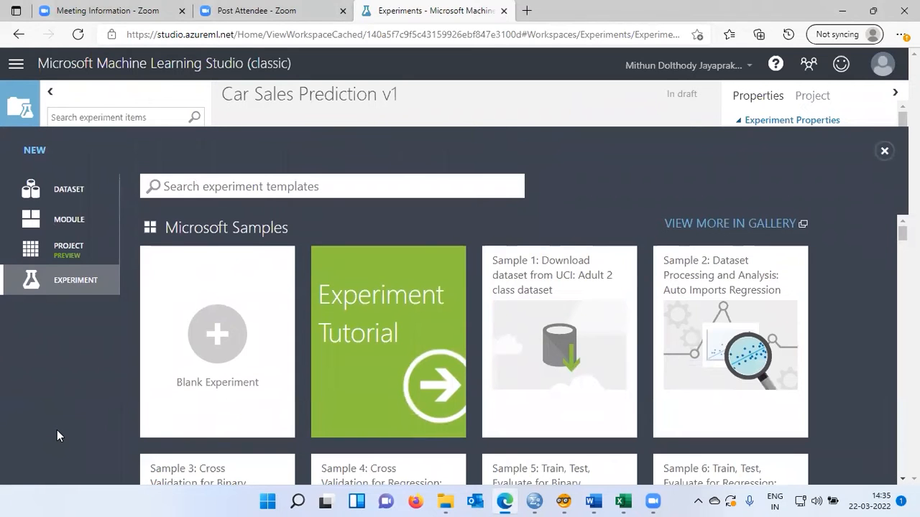
left_click(72, 198)
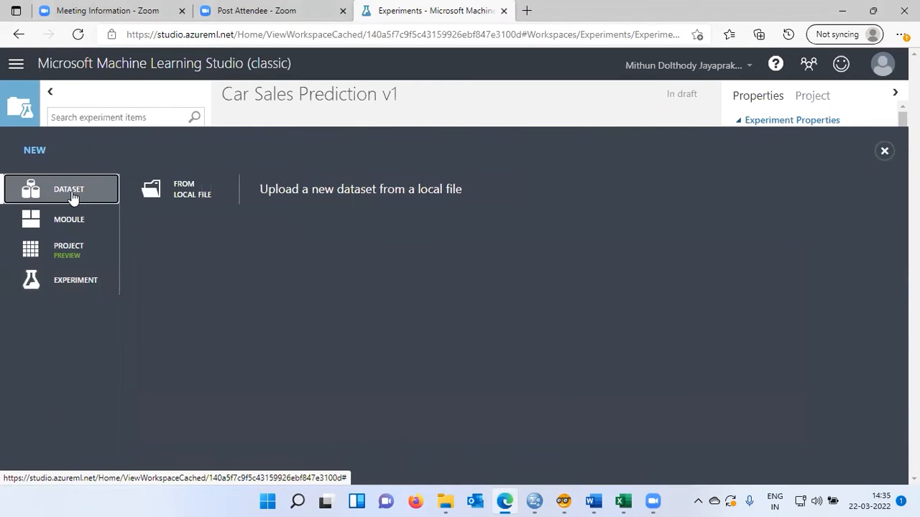
left_click(182, 201)
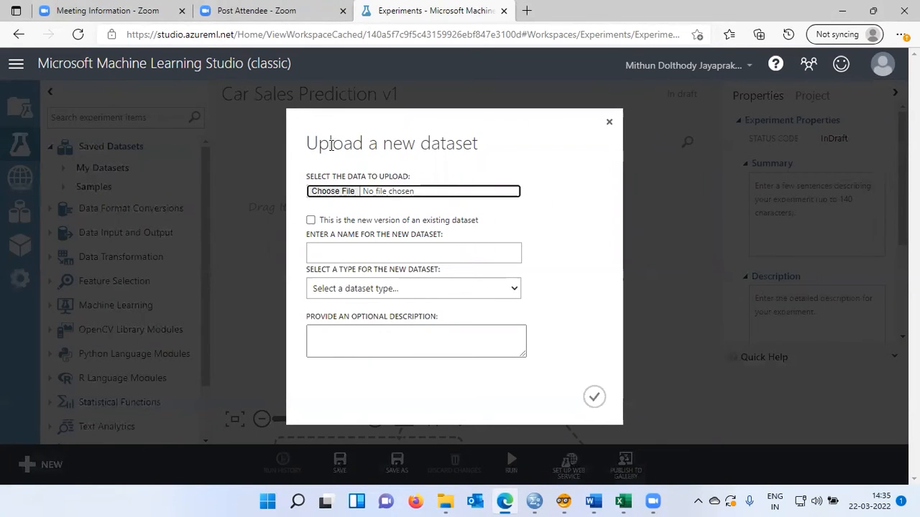
Choose the car_sales CSV file from Desktop > statistics > R sample files as the data to upload
left_click(334, 194)
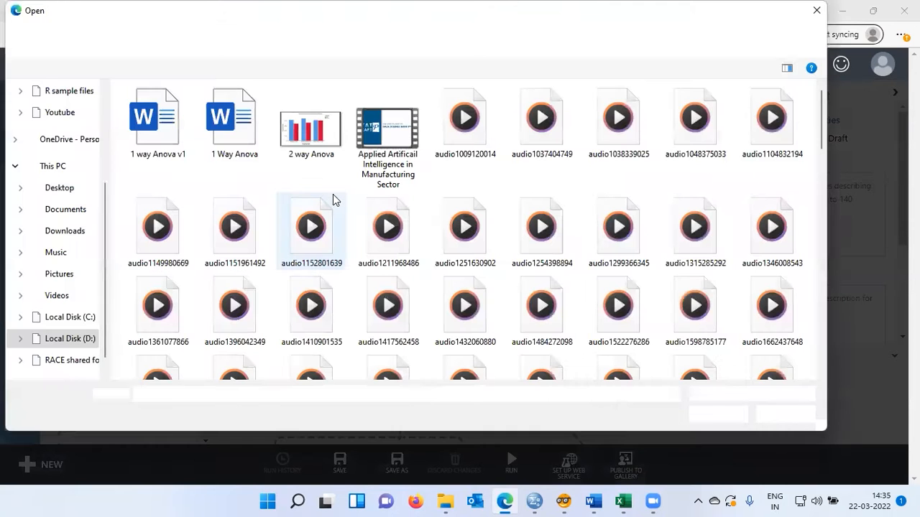
left_click(59, 189)
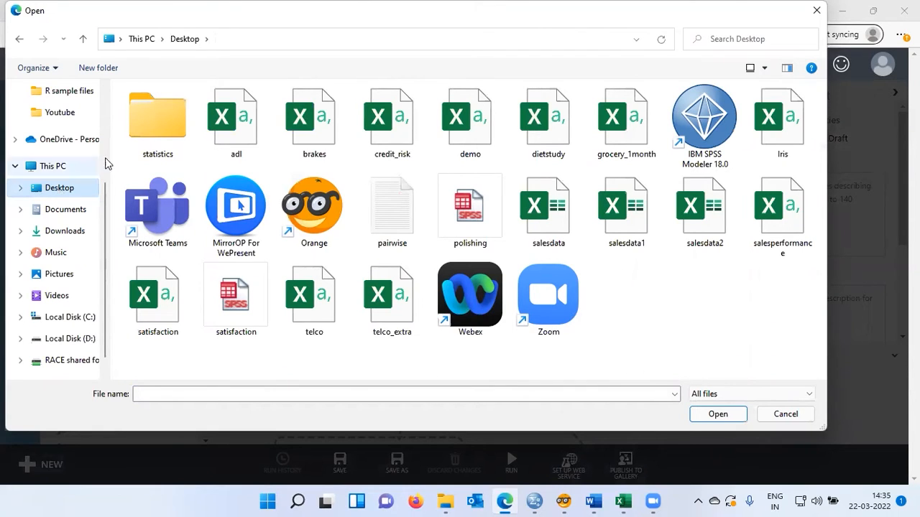
double_click(158, 138)
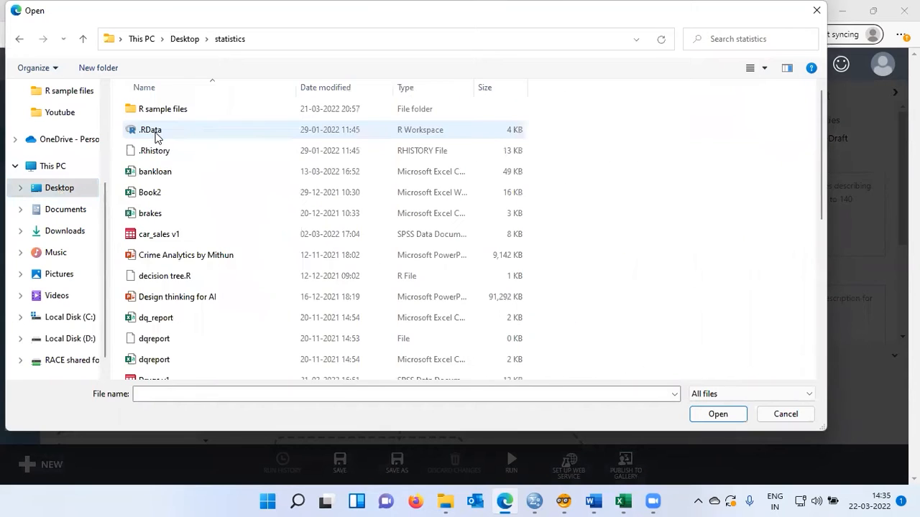
left_click(183, 115)
double_click(183, 113)
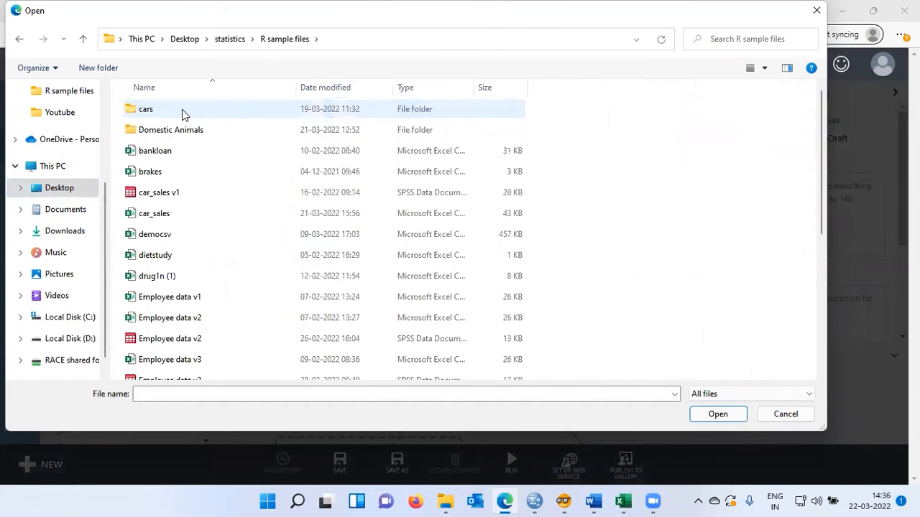
left_click(153, 218)
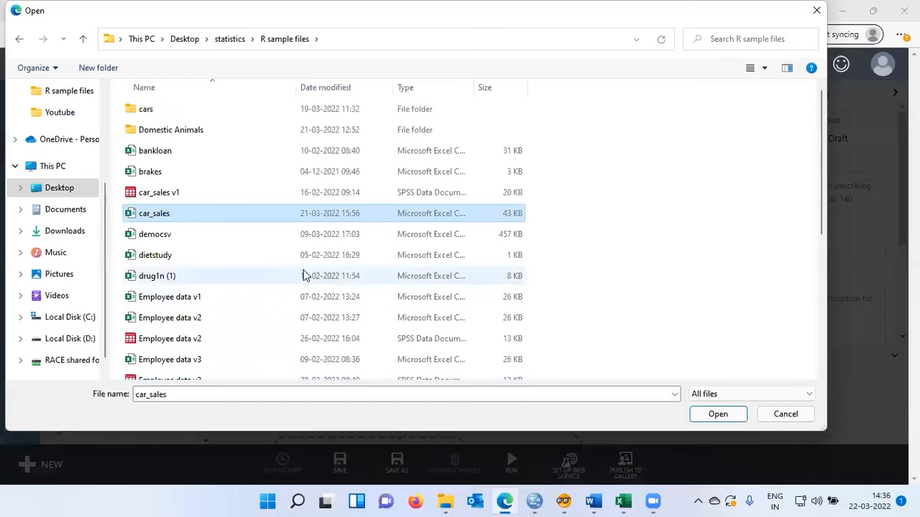
Switch to the car_sales workbook in Excel and close it without saving the changes
mouse_move(623, 502)
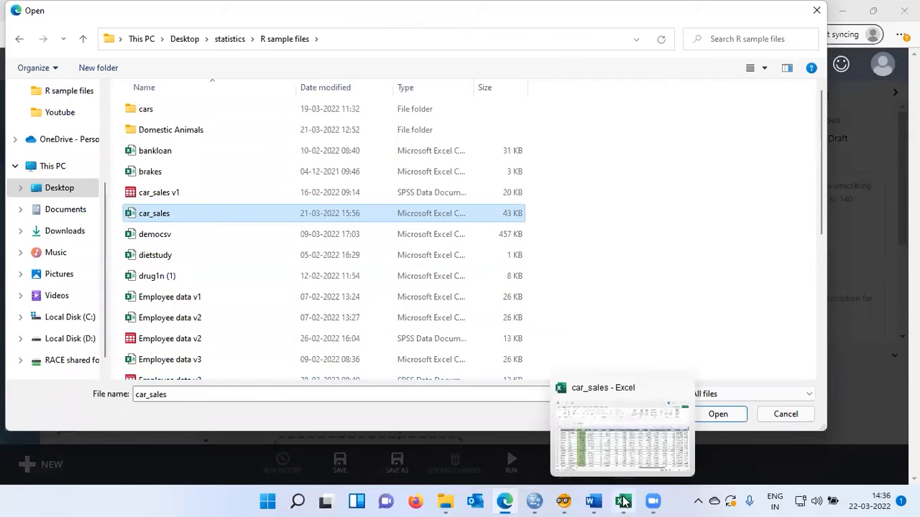
left_click(636, 443)
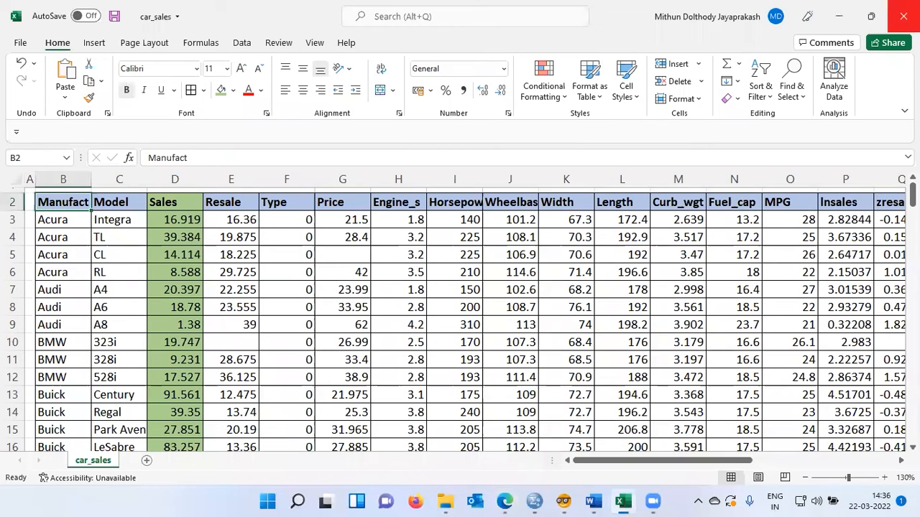
key("alt+F4")
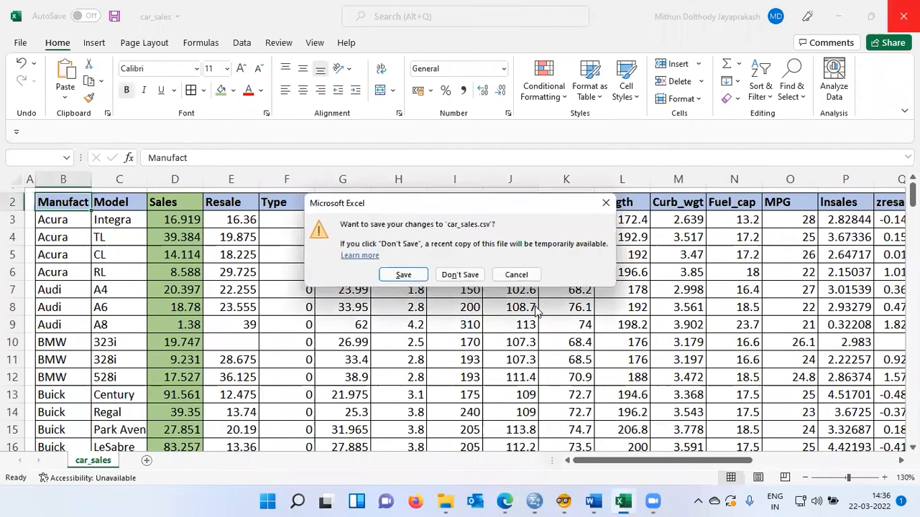
left_click(468, 273)
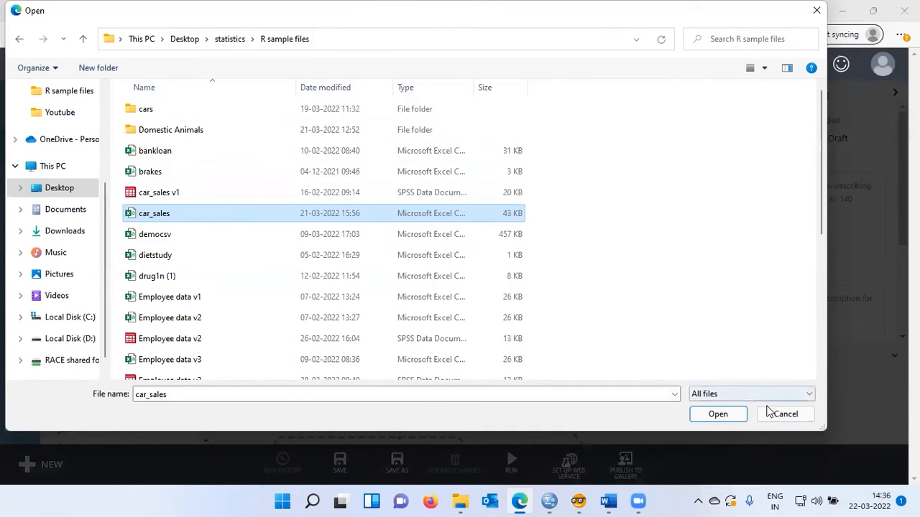
Upload car_sales.csv as a new version of the existing dataset, with type Generic CSV File with a header, and dismiss the completion notice
left_click(720, 415)
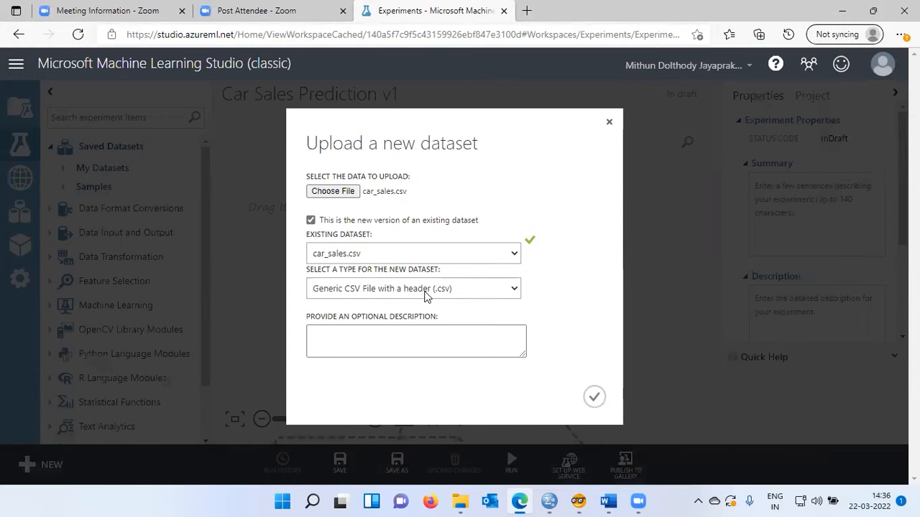
left_click(595, 399)
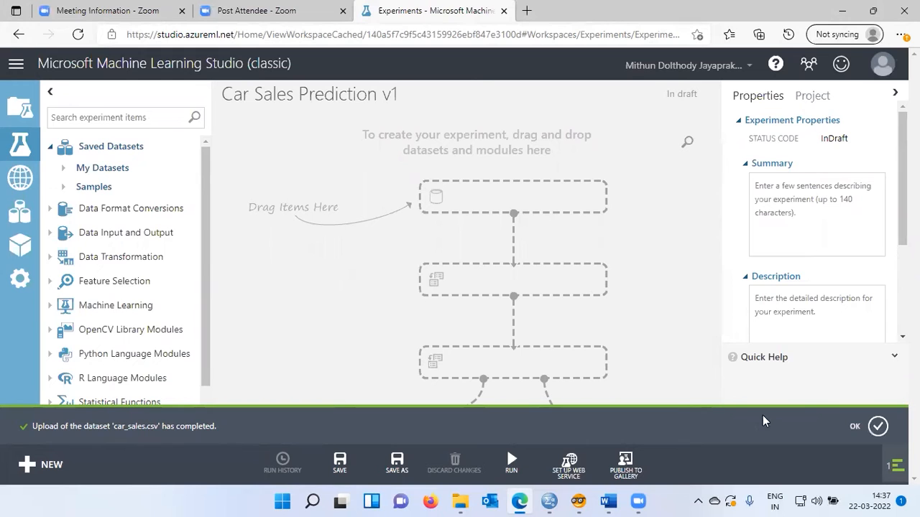
left_click(876, 427)
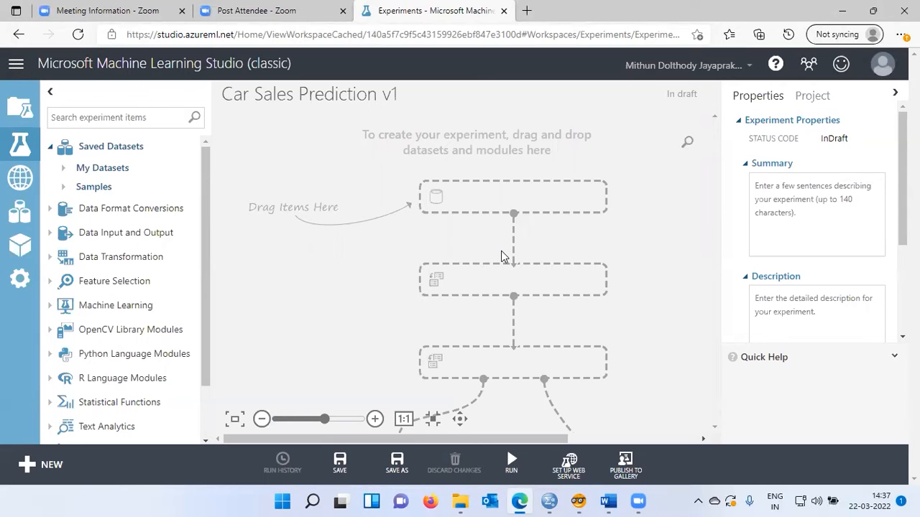
Place the saved car_sales.csv dataset at the top of the experiment canvas and visualize its dataset output
left_click(82, 174)
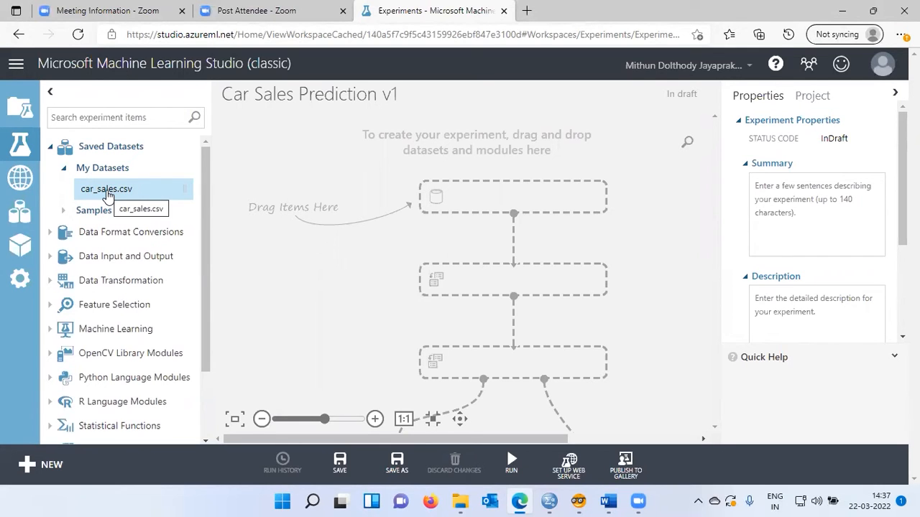
left_click_drag(107, 194, 508, 162)
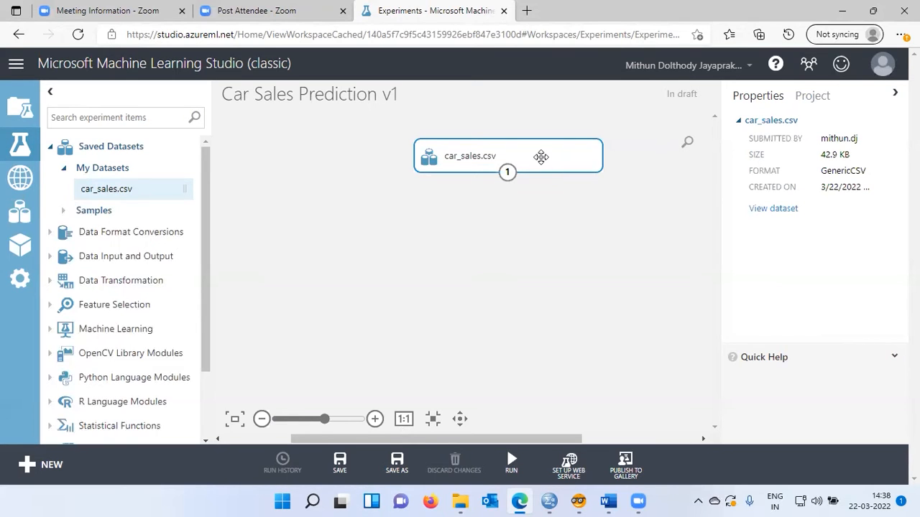
right_click(541, 164)
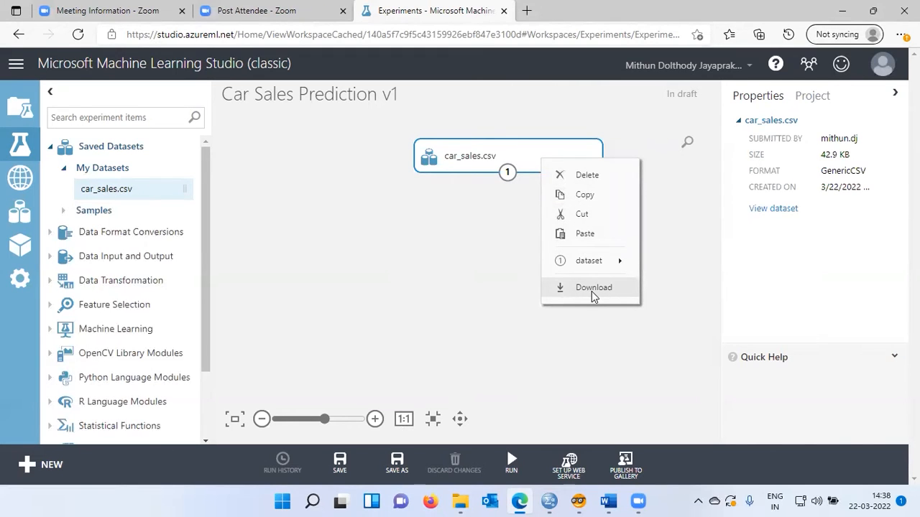
mouse_move(610, 266)
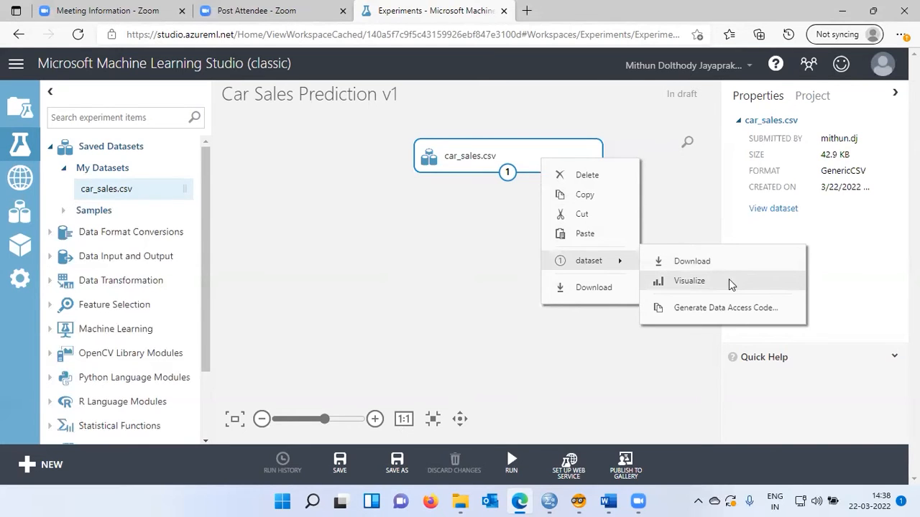
left_click(690, 281)
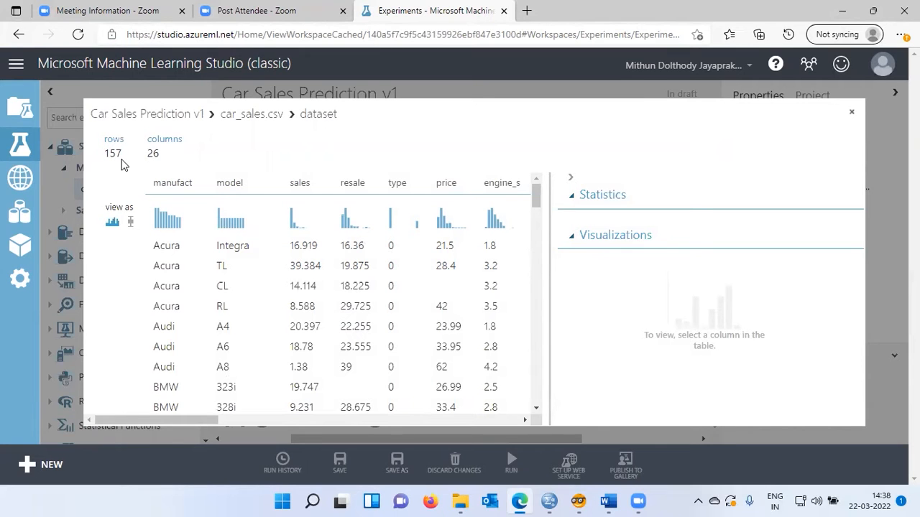
Inspect the statistics of the manufact, model, sales and resale columns one by one
left_click(186, 184)
left_click(232, 184)
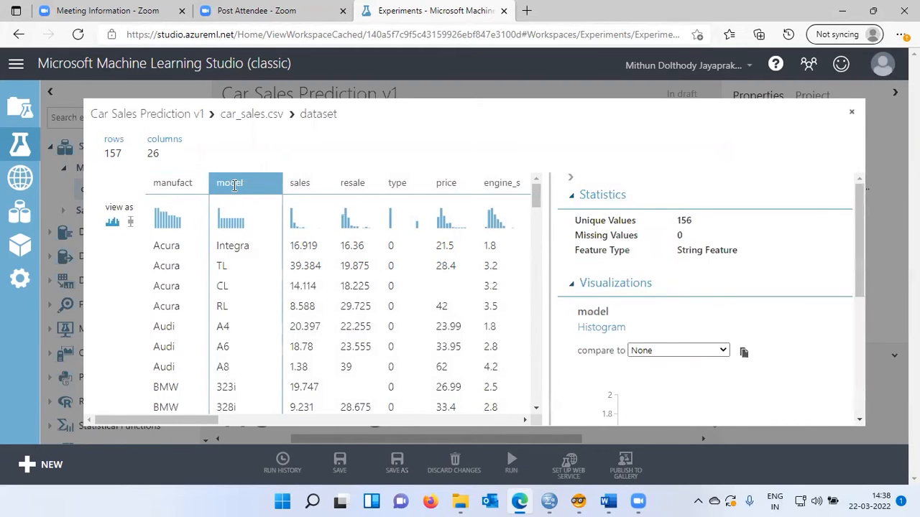
left_click(309, 184)
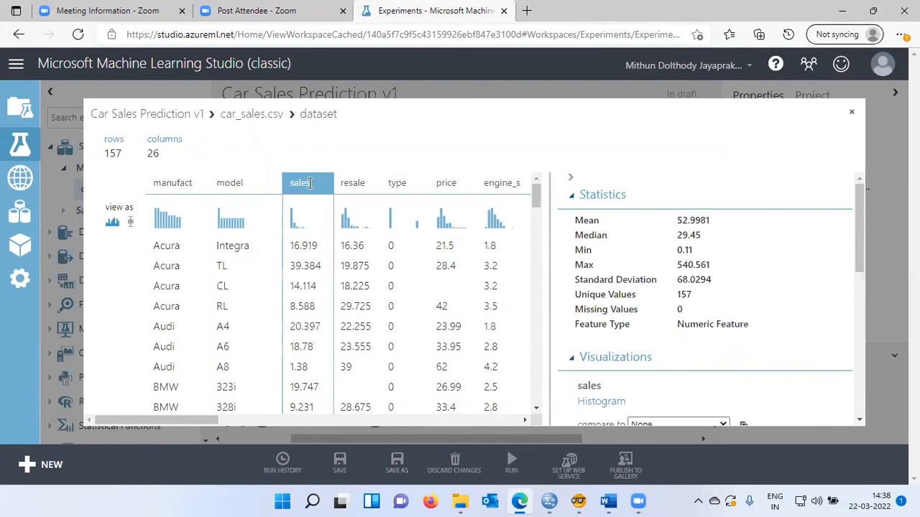
left_click(351, 184)
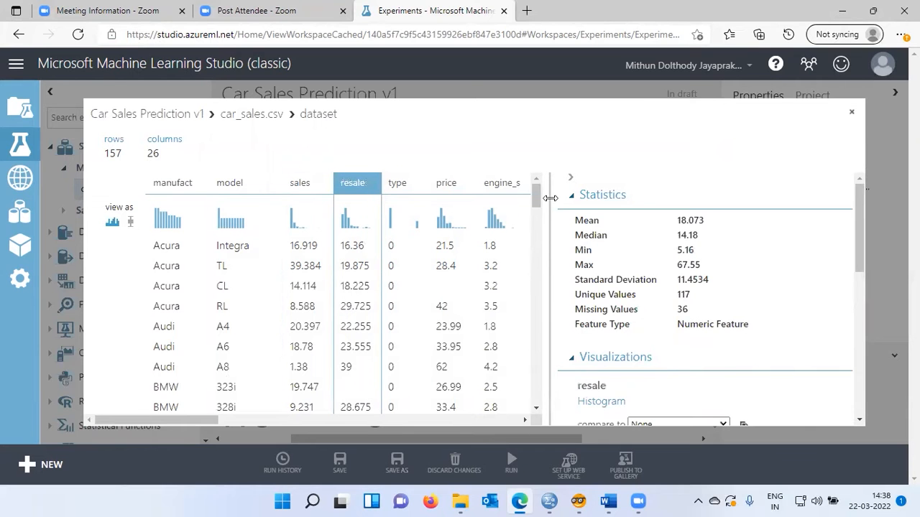
Look across the dataset's columns through zmpg and back, and show the statistics of the sales column
left_click_drag(201, 420, 506, 421)
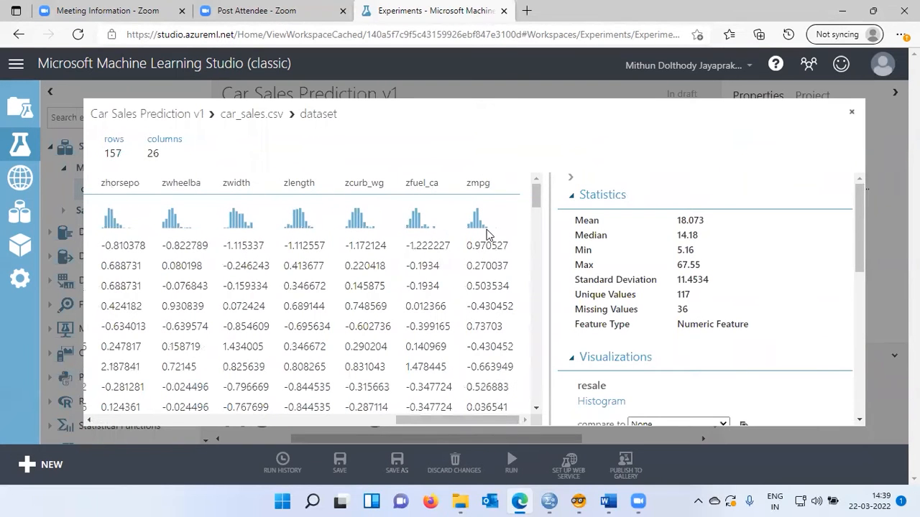
left_click_drag(441, 418, 194, 416)
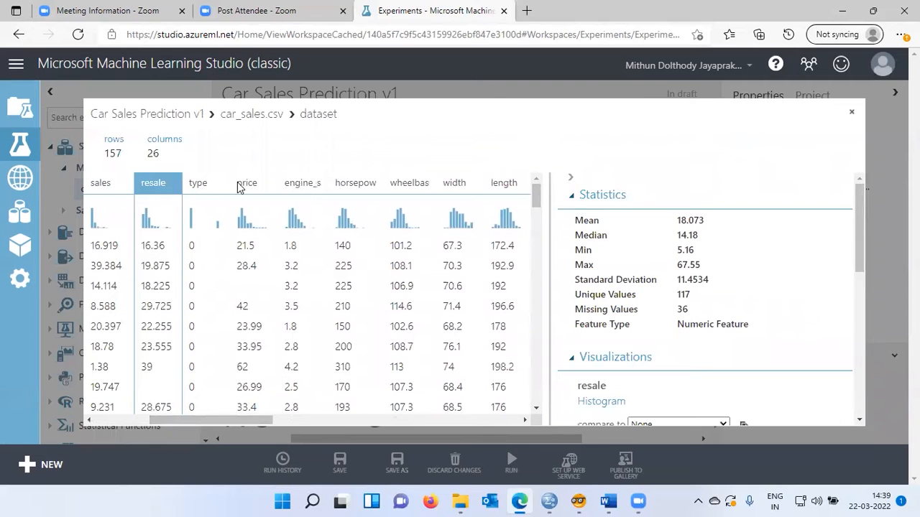
left_click_drag(286, 418, 228, 415)
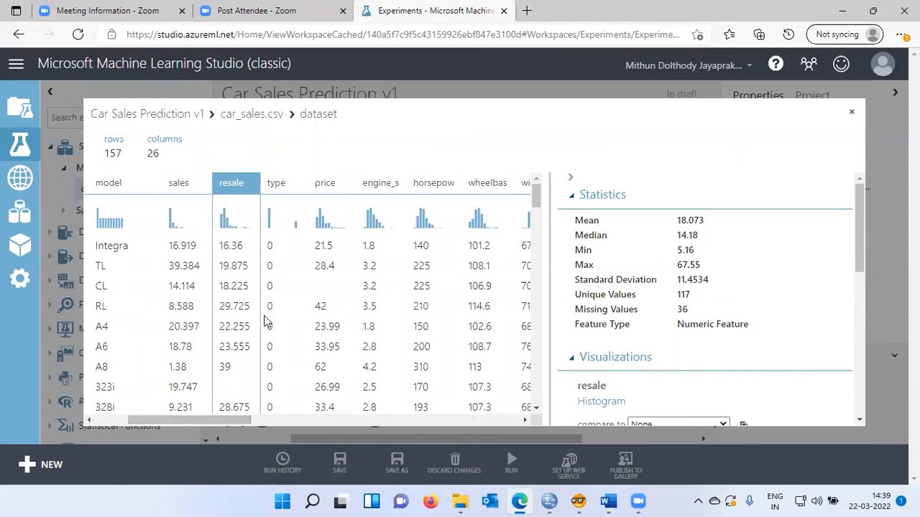
left_click(177, 183)
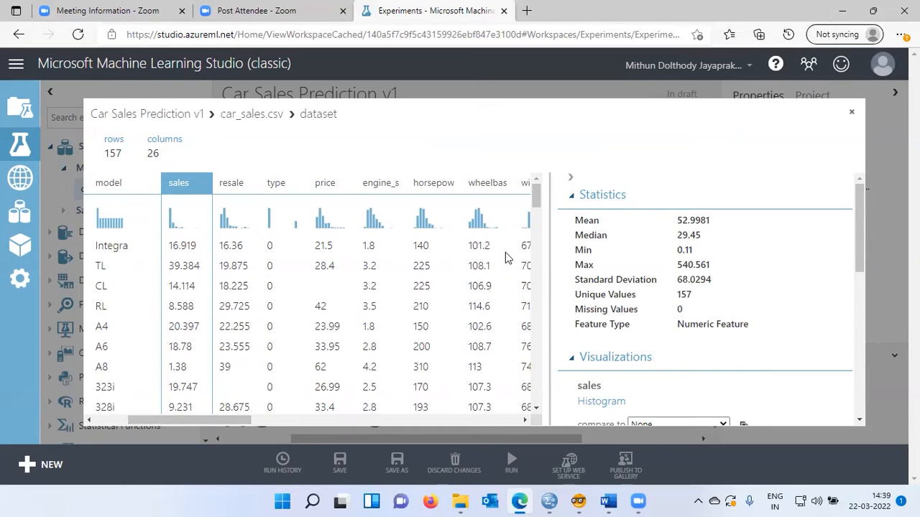
Examine the sales column's statistics, frequency histogram and the histogram's display options
mouse_move(858, 251)
left_mouse_down()
mouse_move(859, 264)
mouse_move(860, 252)
left_mouse_up()
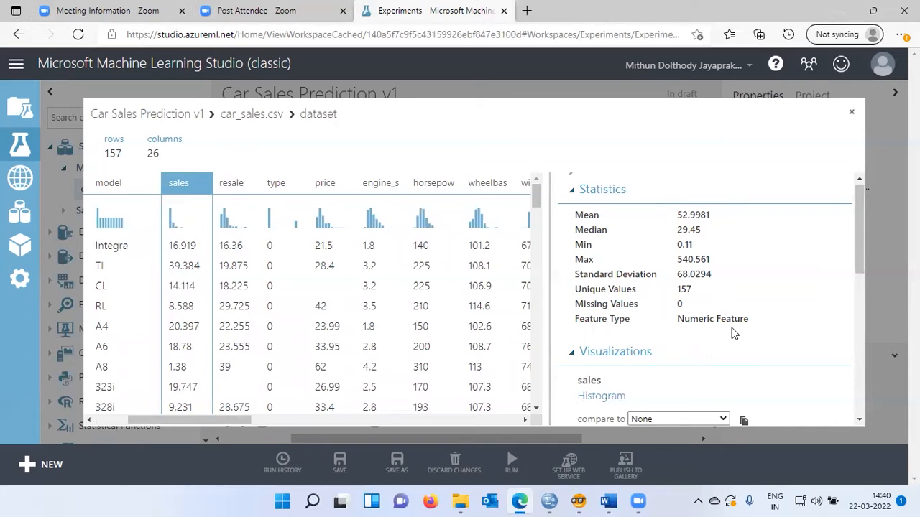
left_click_drag(856, 246, 861, 354)
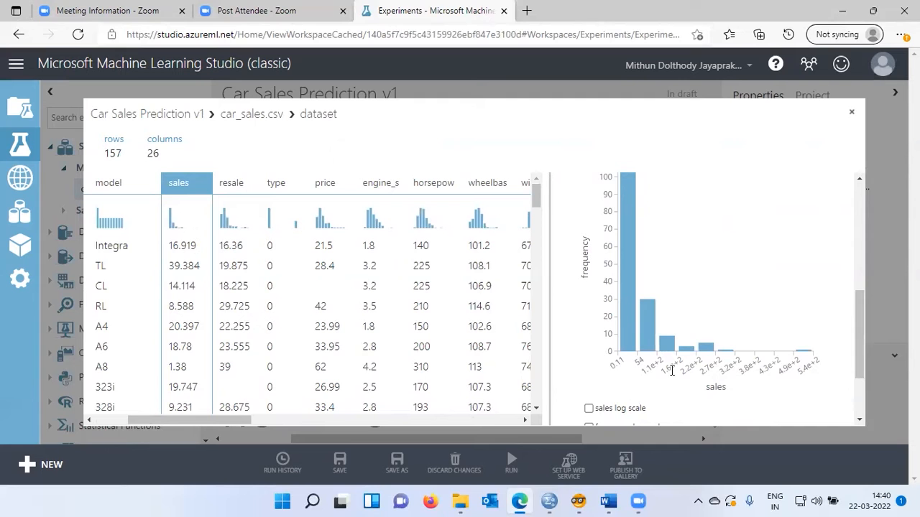
key("ctrl+minus")
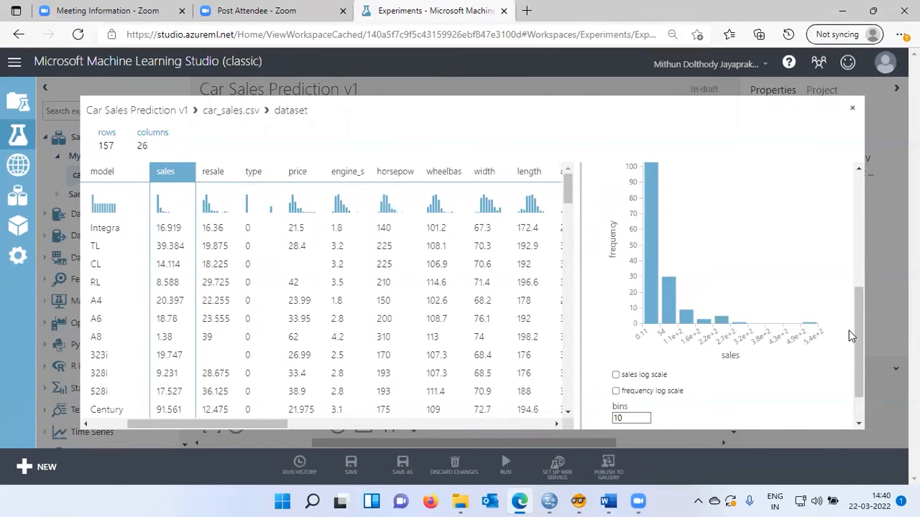
mouse_move(854, 335)
left_mouse_down()
mouse_move(854, 302)
mouse_move(854, 328)
left_mouse_up()
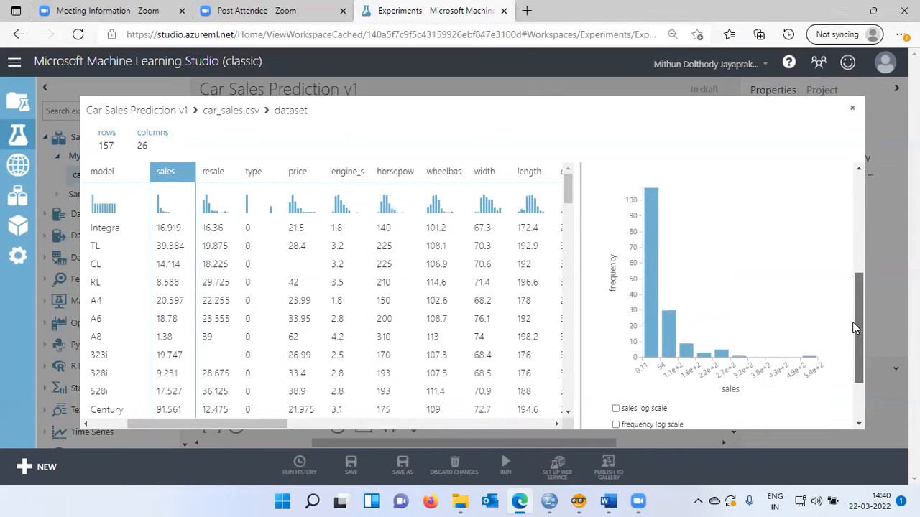
left_click_drag(855, 328, 859, 355)
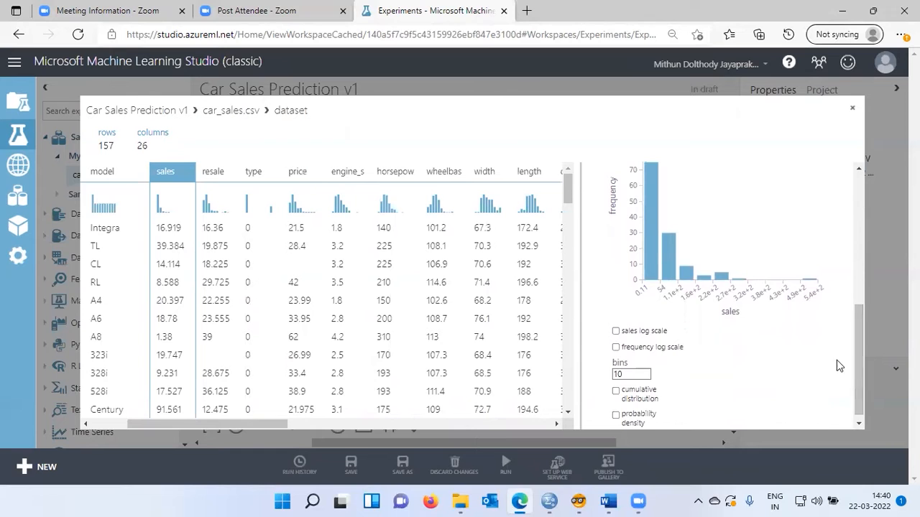
Compare the sales histogram with and without the sales log scale, leaving the log scale enabled
left_click(616, 332)
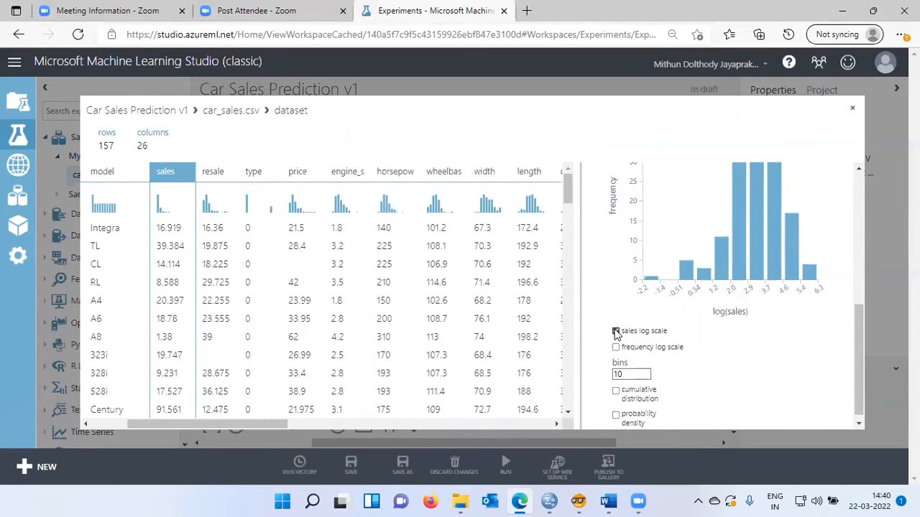
left_click_drag(856, 360, 861, 323)
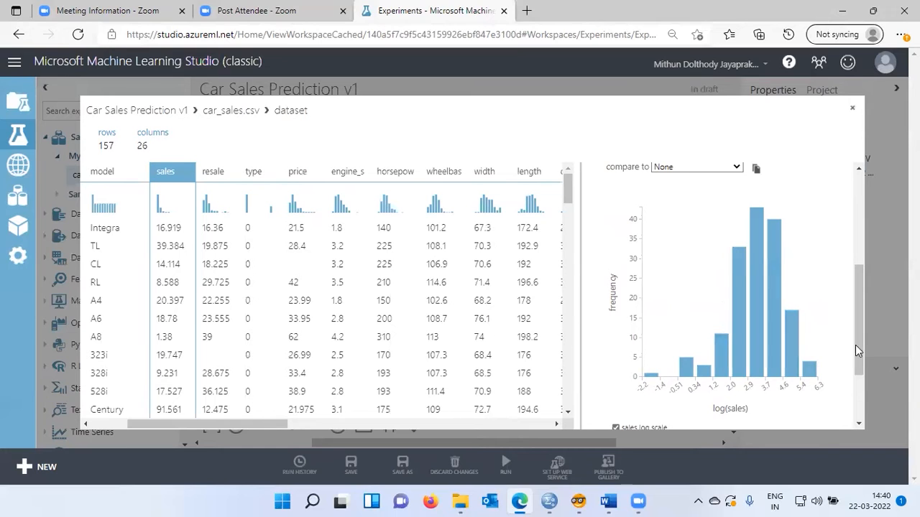
left_click_drag(858, 333, 861, 354)
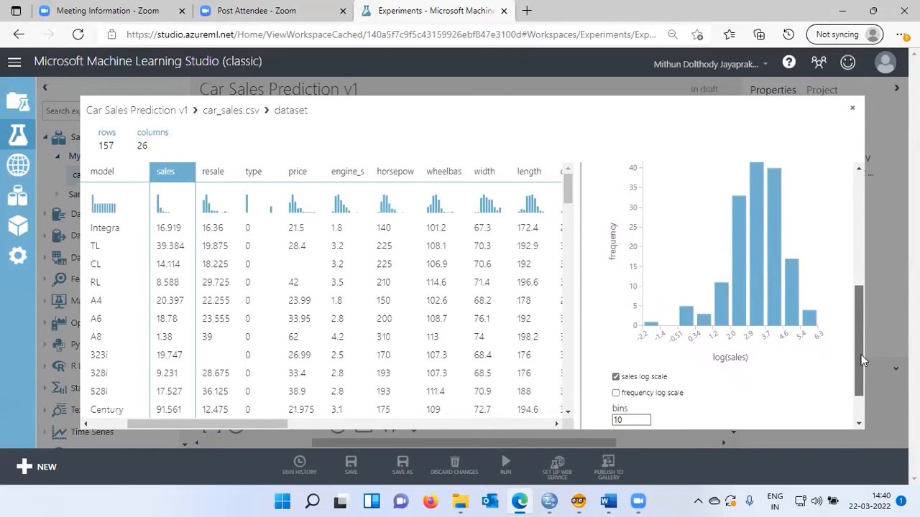
left_click(616, 378)
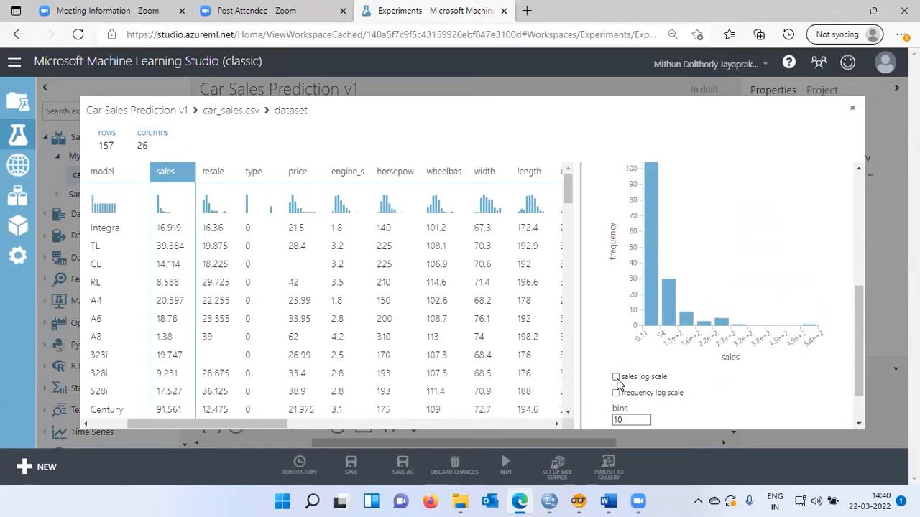
left_click(616, 378)
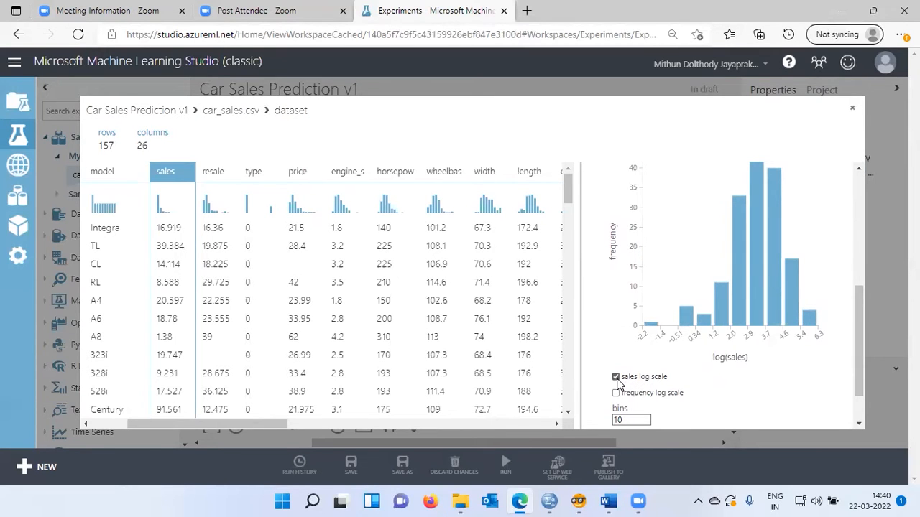
scroll(861, 362, "down", 1)
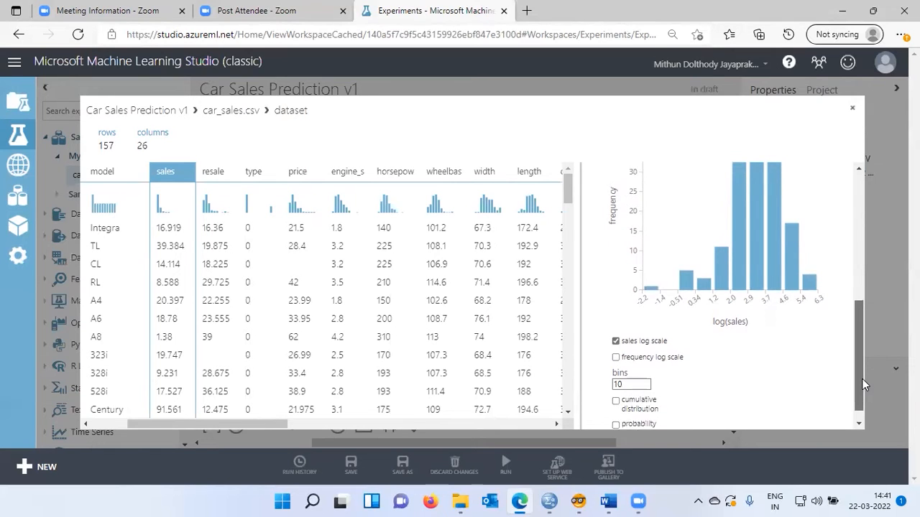
Show the sales histogram with 5 bins and view it with the probability density curve, leaving the curve off
scroll(865, 385, "down", 1)
double_click(614, 368)
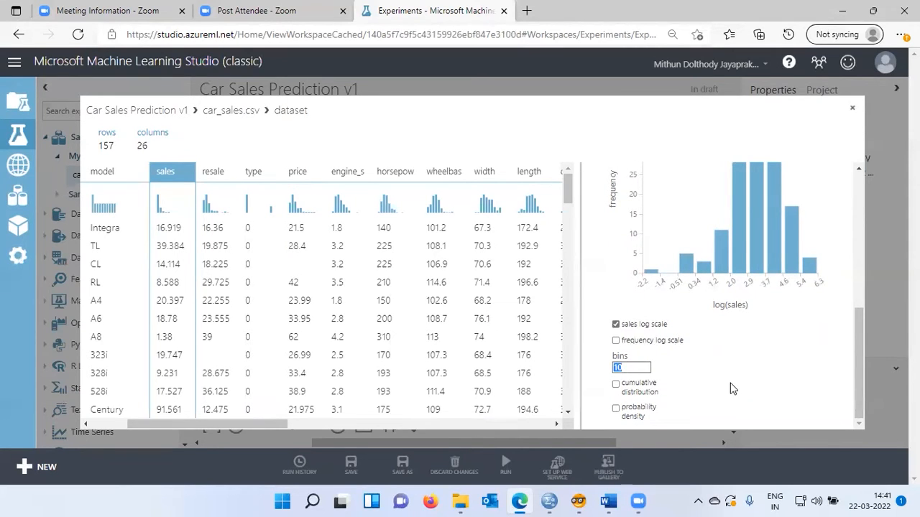
type("5")
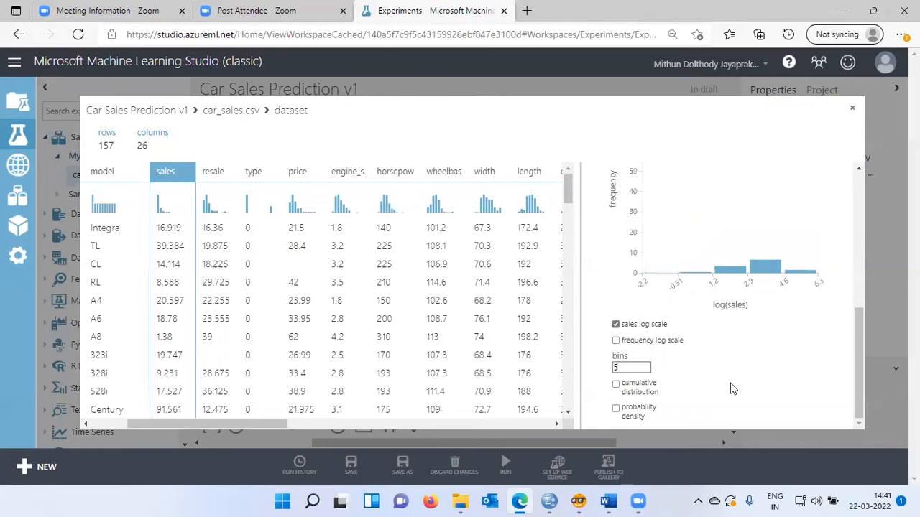
left_click(615, 409)
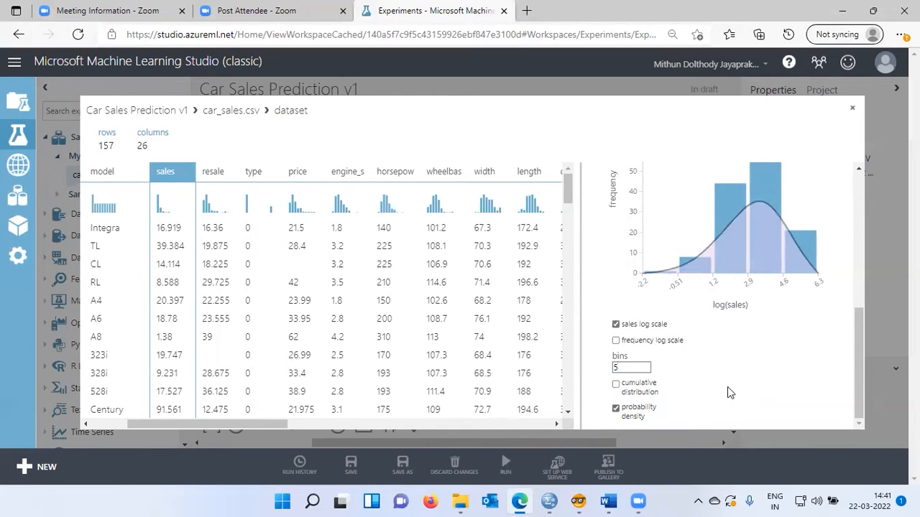
mouse_move(859, 342)
left_mouse_down()
mouse_move(861, 291)
mouse_move(866, 348)
mouse_move(861, 286)
mouse_move(858, 350)
left_mouse_up()
left_click(616, 408)
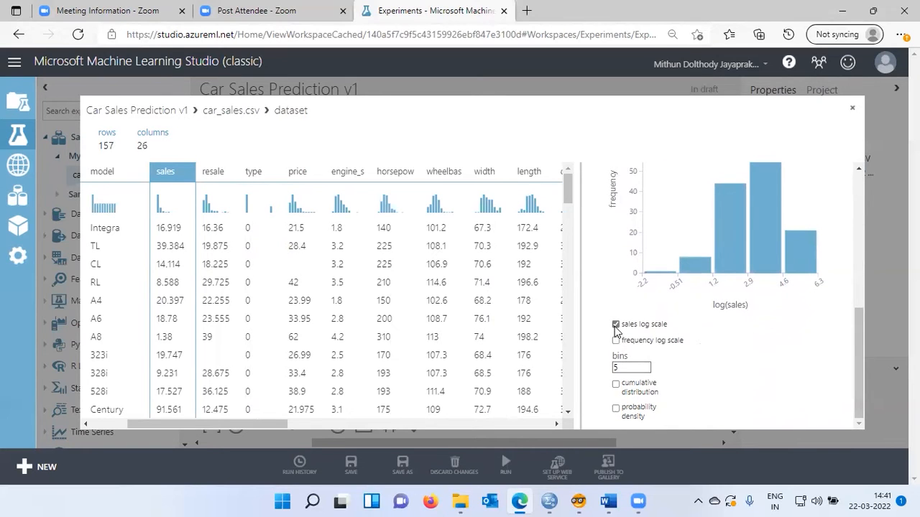
Turn off the sales log scale and examine the histogram of the raw sales values
left_click(615, 325)
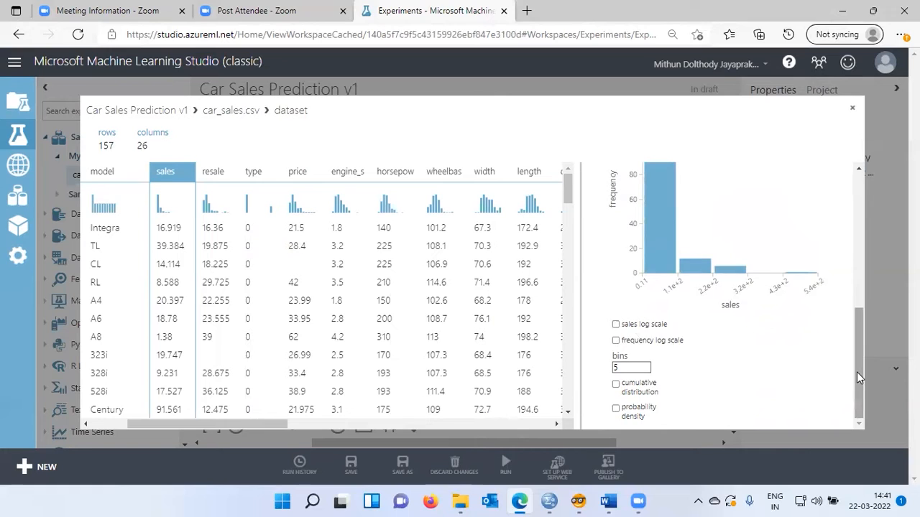
left_click_drag(857, 372, 855, 361)
left_click_drag(856, 354, 856, 347)
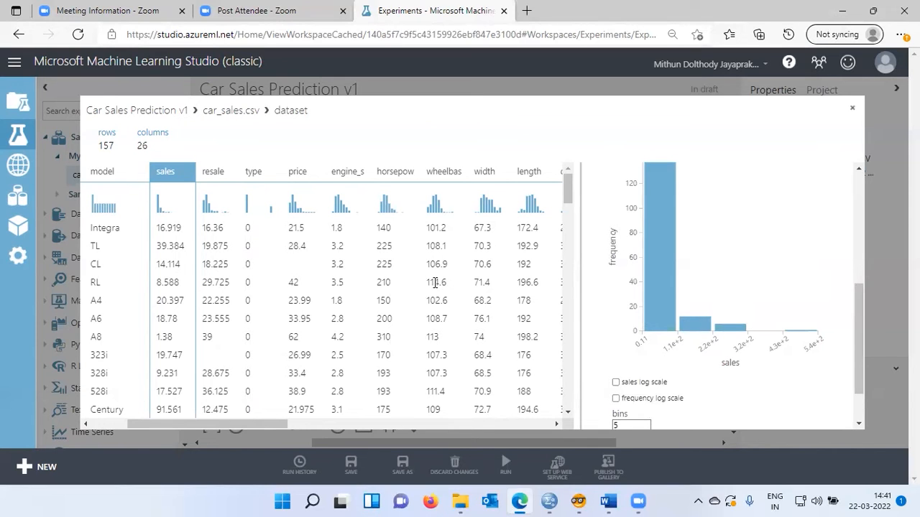
left_click_drag(859, 351, 853, 300)
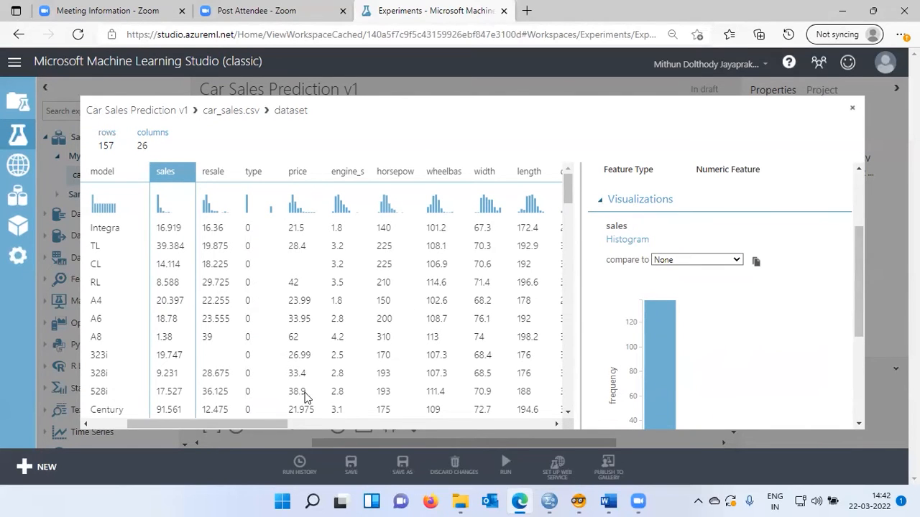
Compare sales to mpg in a scatter plot, examine it and close the dataset visualization
left_click_drag(262, 423, 314, 423)
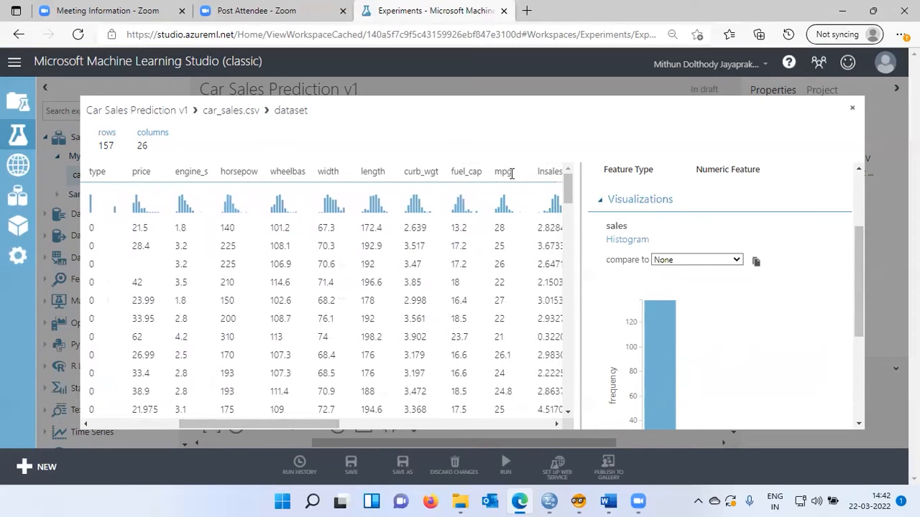
left_click(738, 261)
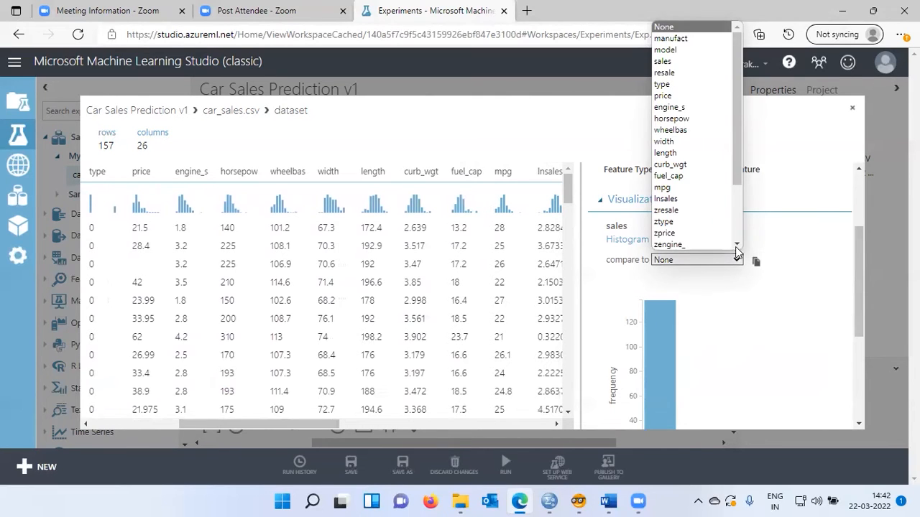
left_click(715, 188)
left_click_drag(855, 328, 854, 379)
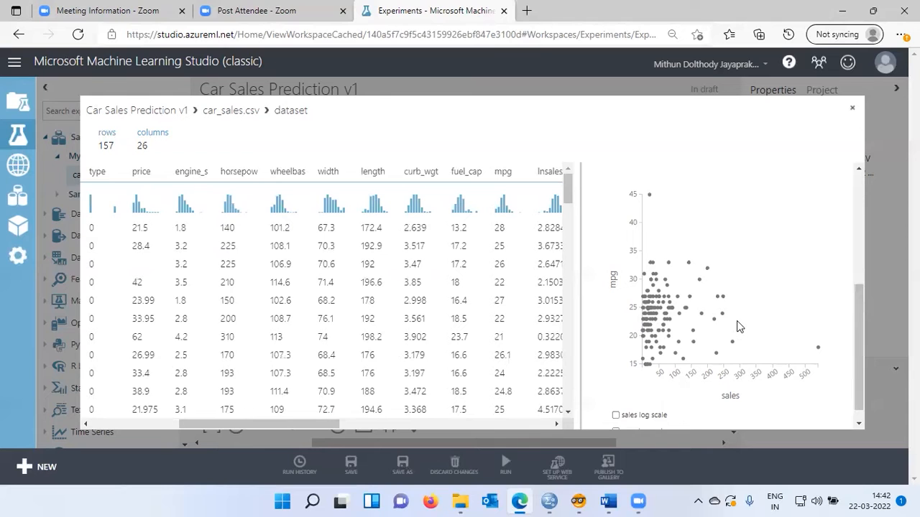
scroll(737, 321, "up", 2)
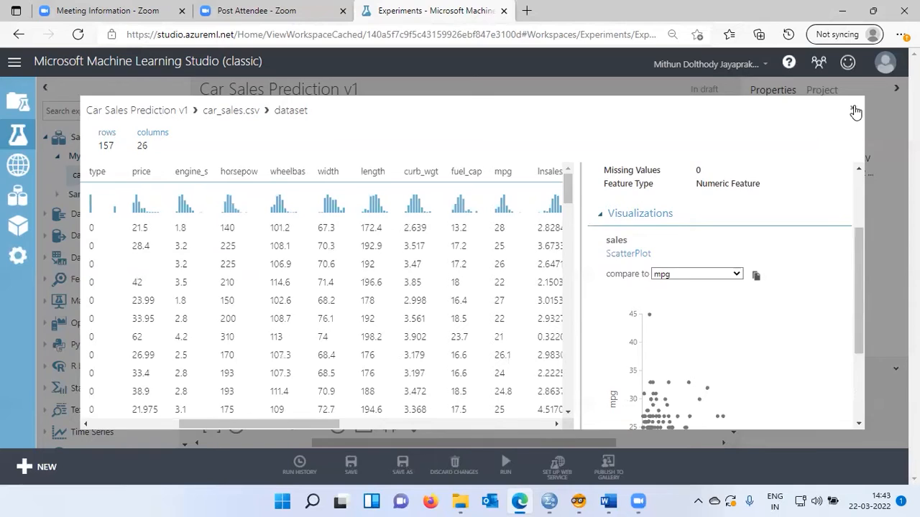
left_click(856, 111)
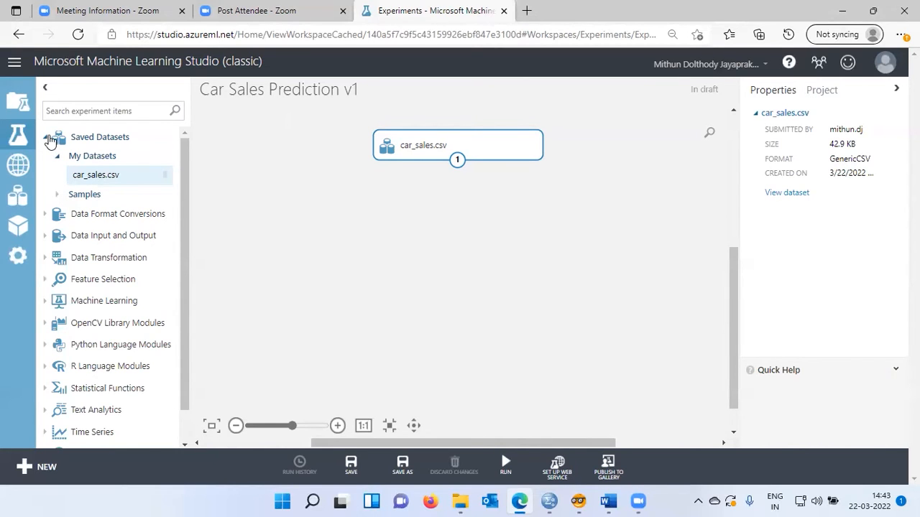
Add a Select Columns in Dataset module below car_sales.csv and connect the dataset's output to its input
left_click(46, 137)
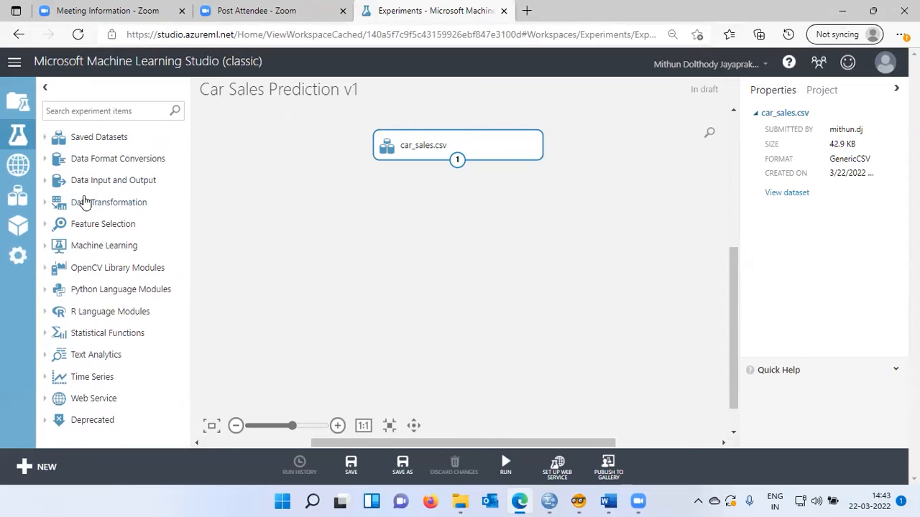
left_click(49, 204)
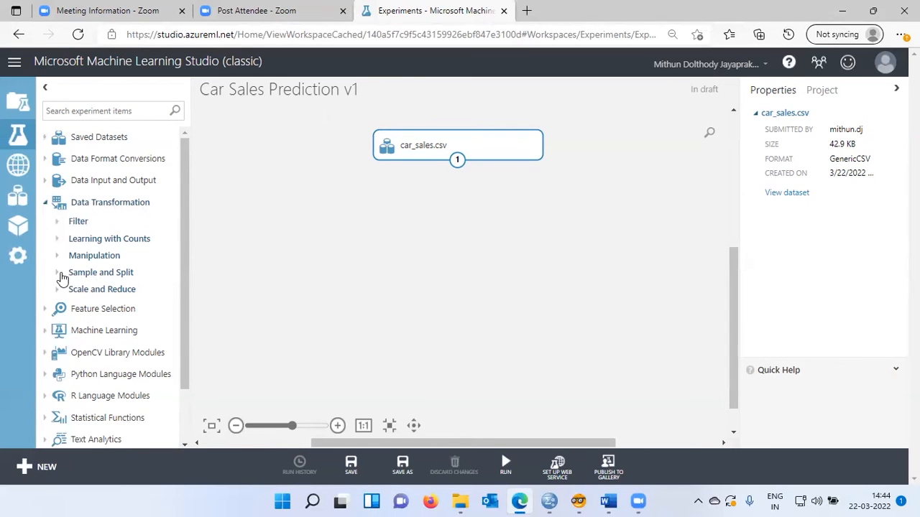
left_click(61, 273)
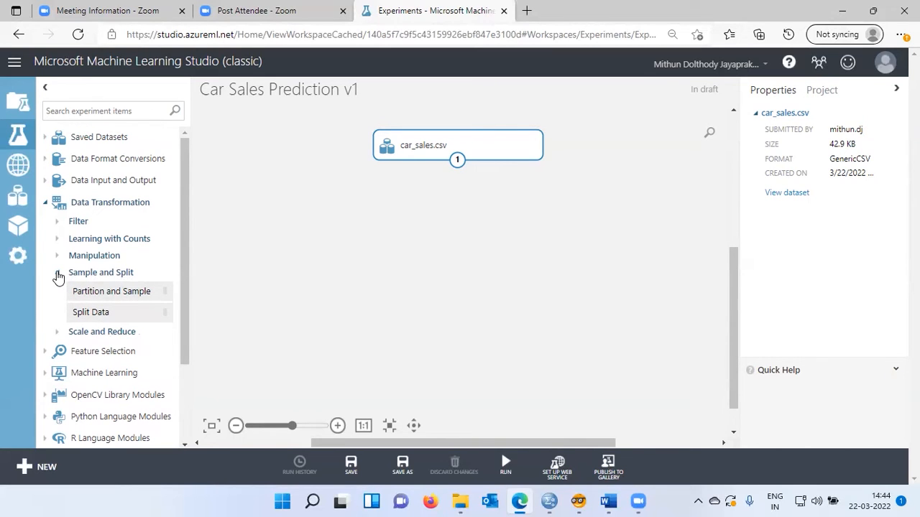
left_click(57, 273)
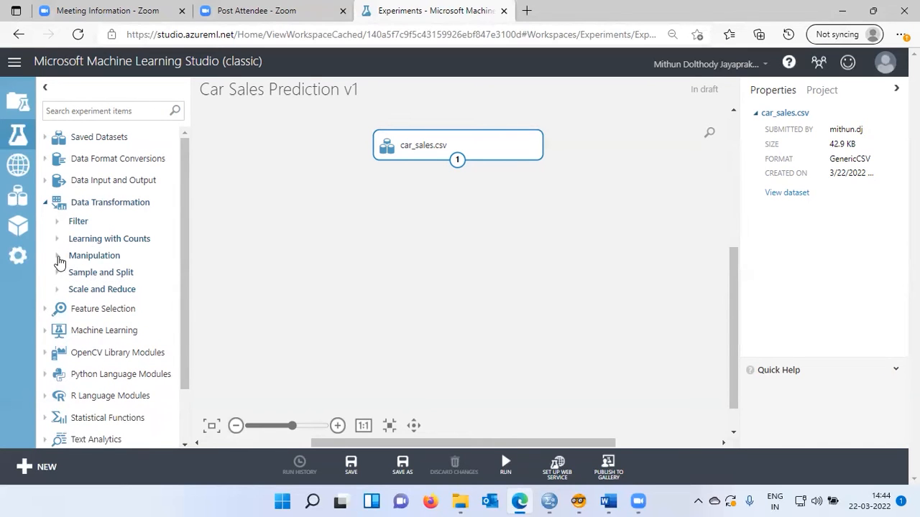
left_click(58, 258)
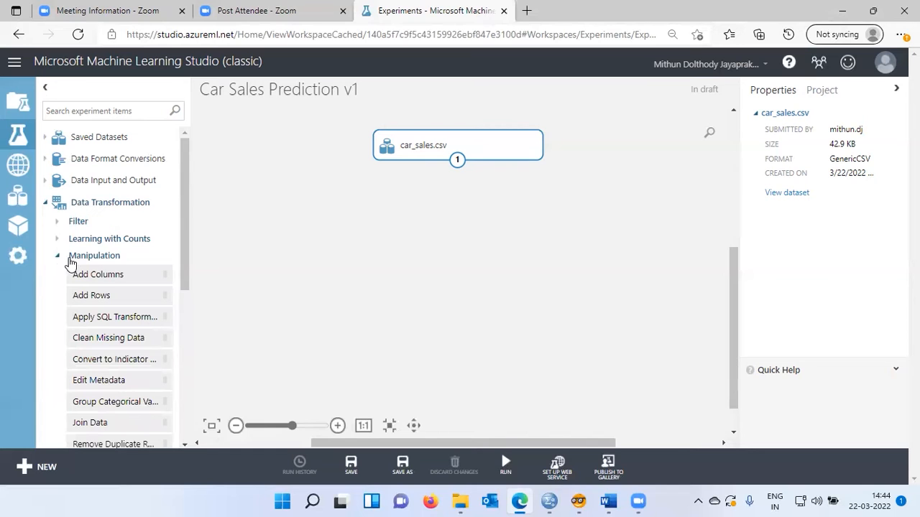
left_click_drag(185, 283, 189, 353)
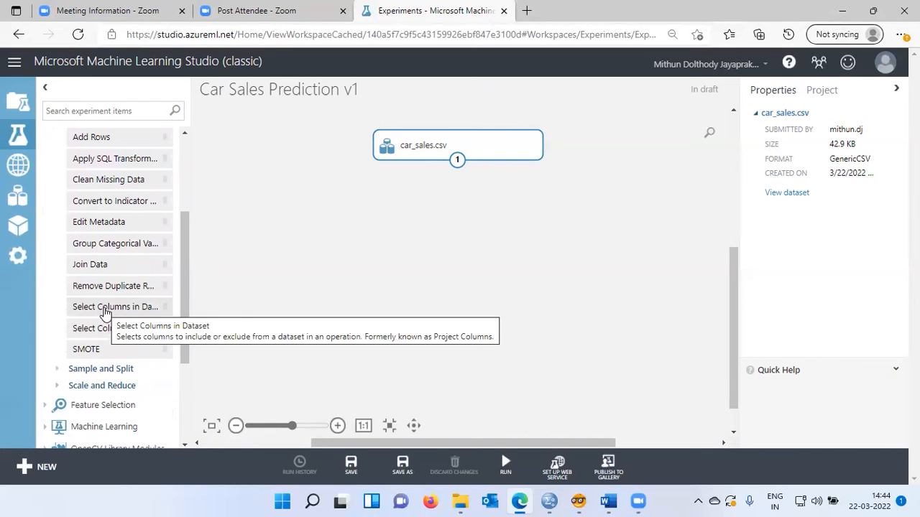
left_click_drag(104, 313, 460, 207)
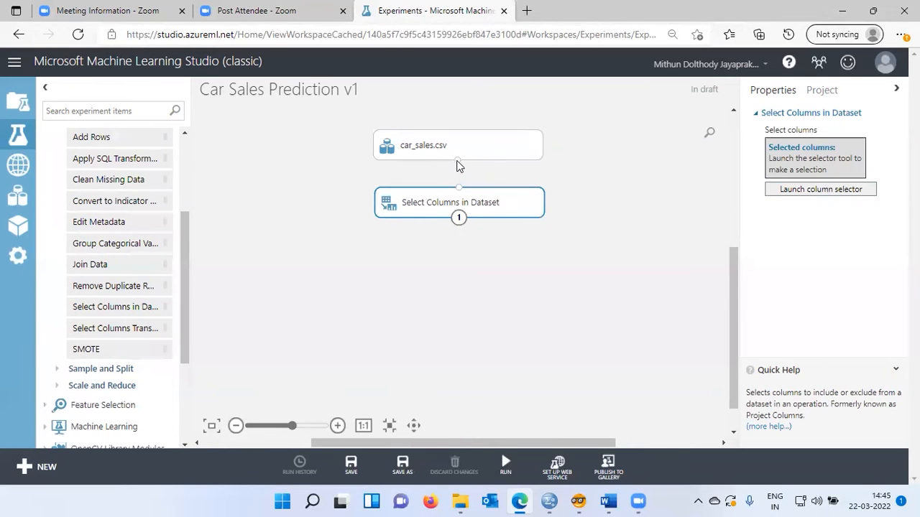
left_click_drag(457, 162, 460, 188)
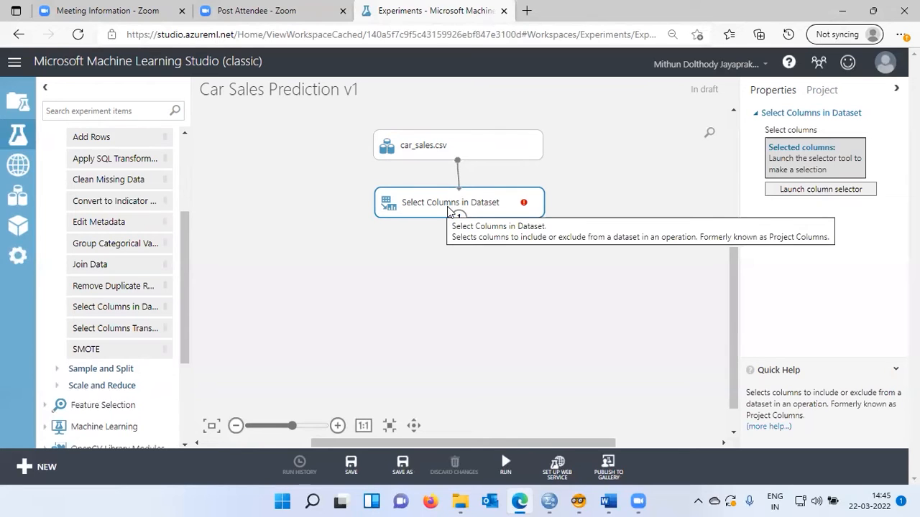
Choose the 12 columns from sales through mpg for the Select Columns in Dataset module, leaving out manufact, model, lnsales and the z-prefixed columns
mouse_move(525, 205)
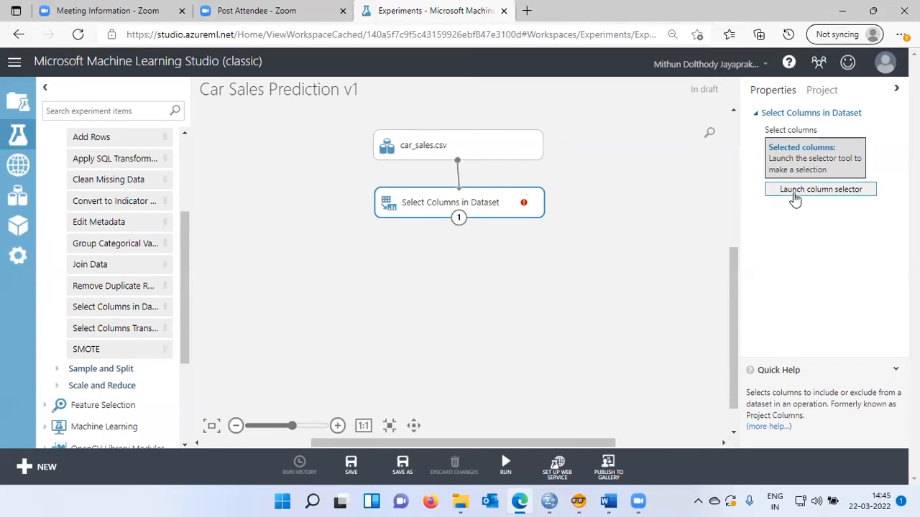
left_click(830, 193)
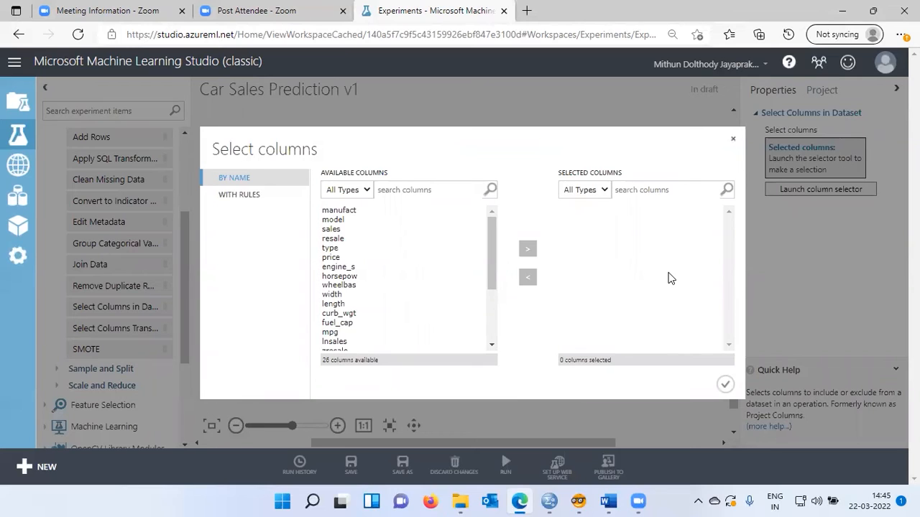
left_click(346, 211)
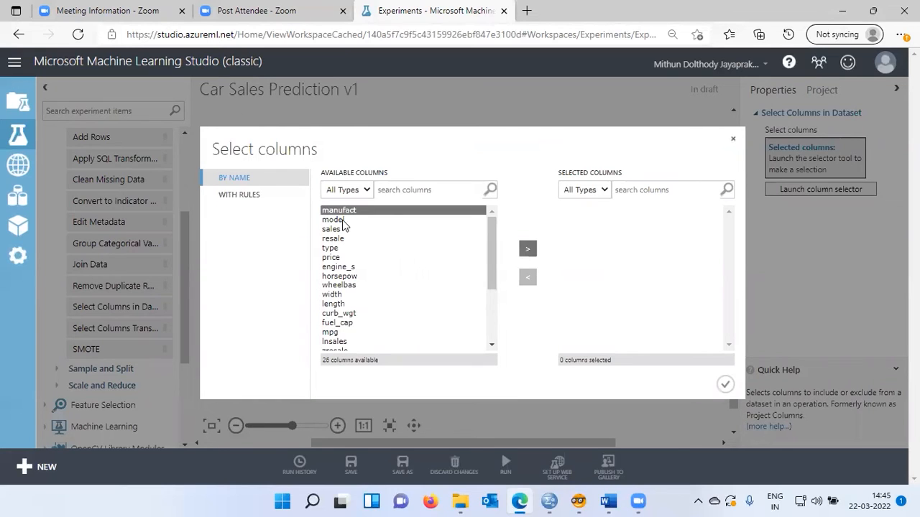
left_click(343, 221)
left_click(345, 230)
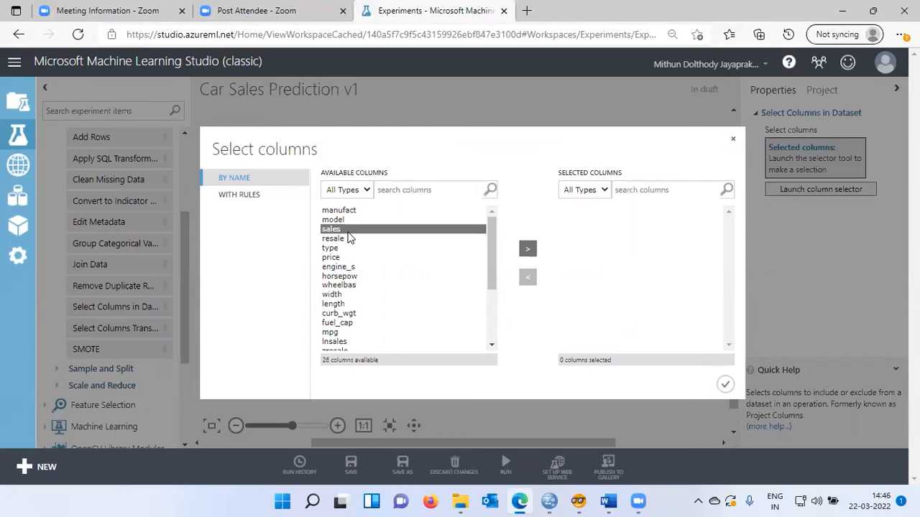
left_click(349, 238, "ctrl")
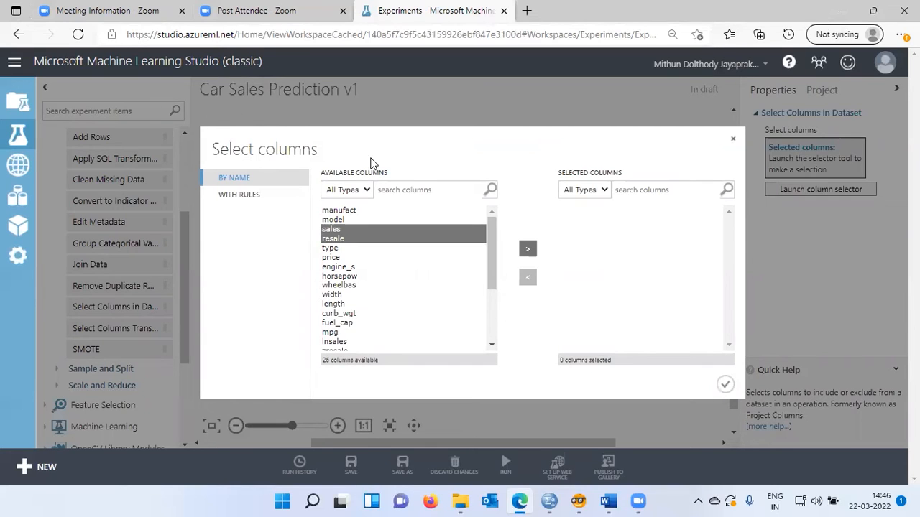
key("shift+Down")
key("shift+Down")
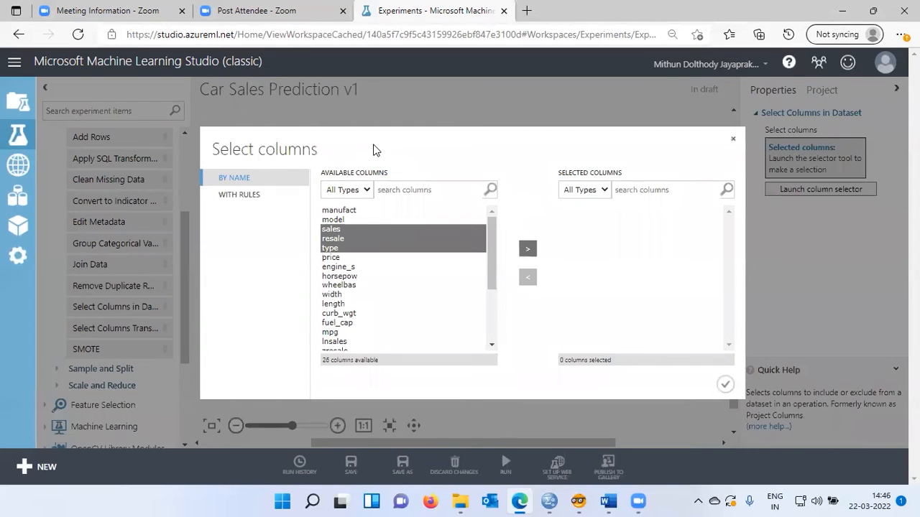
key("shift+Down")
key("shift+Down")
key("shift+Down")
key("shift+Down")
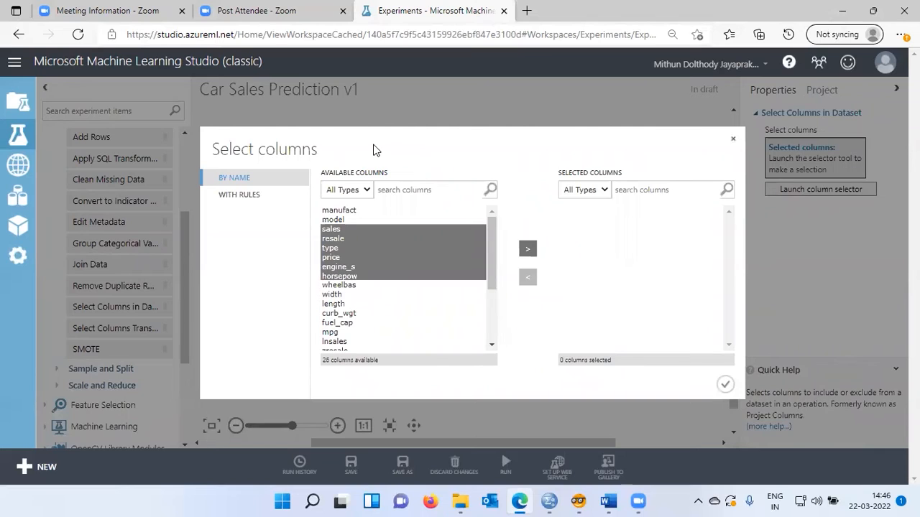
key("shift+Down")
key("shift+Down")
key("shift+Down")
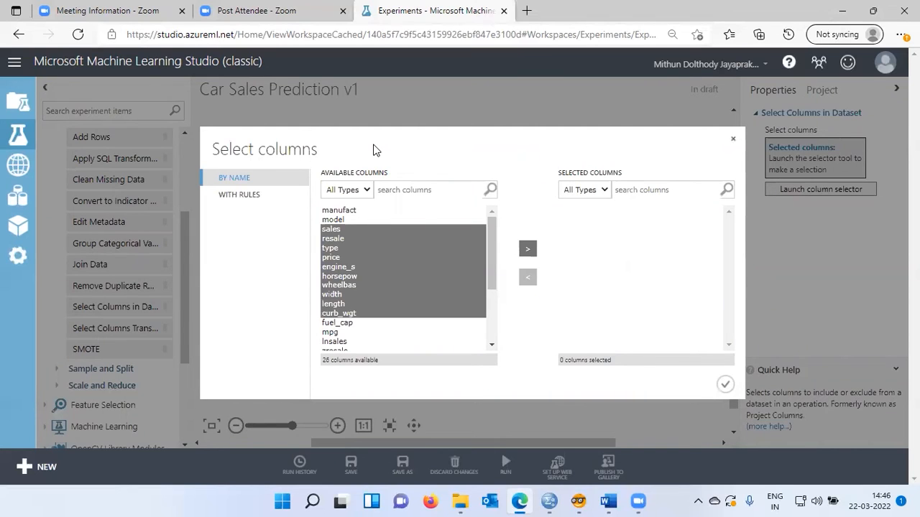
key("shift+Down")
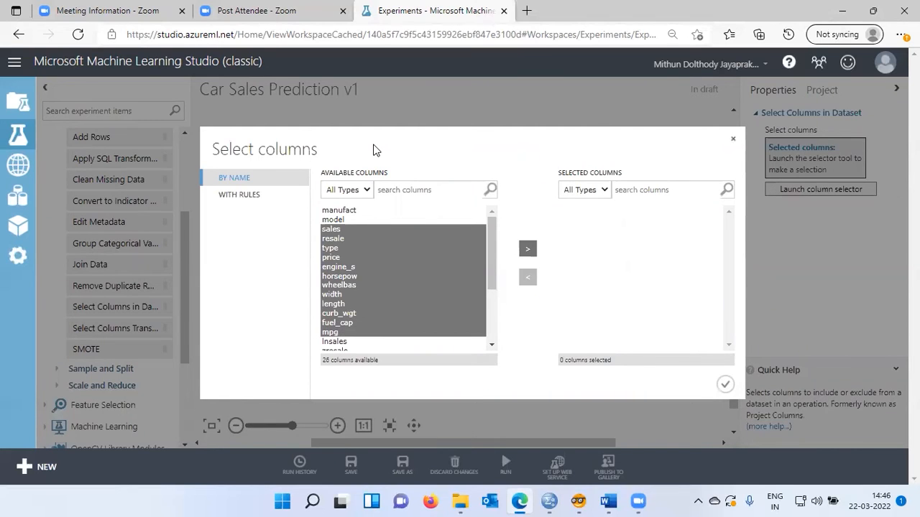
left_click(529, 250)
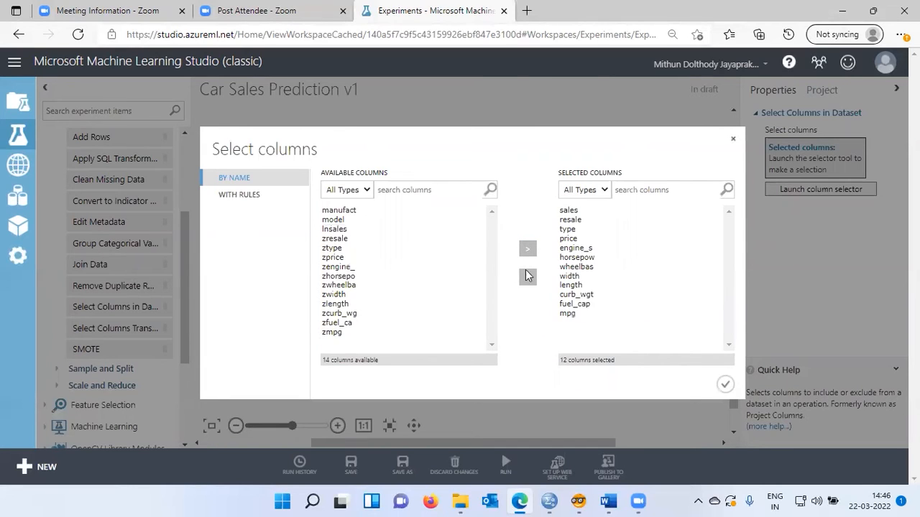
left_click(725, 386)
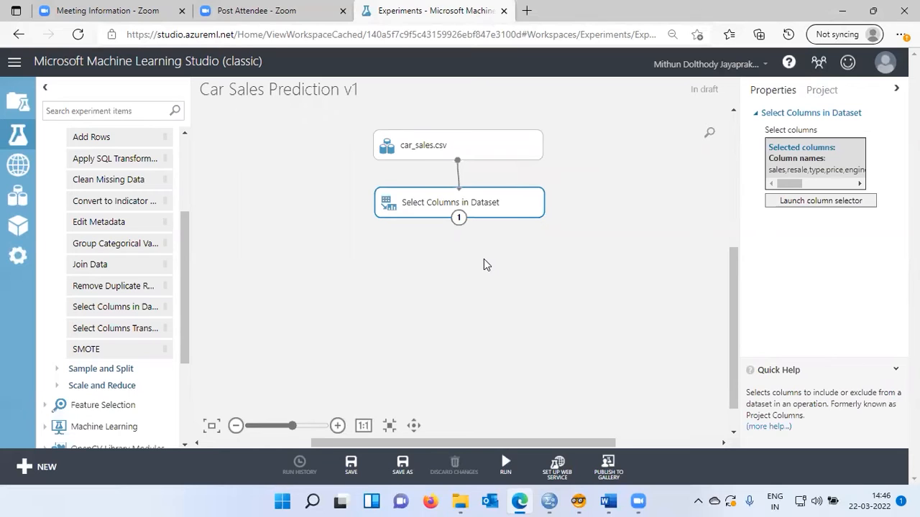
Run only the selected Select Columns in Dataset module
right_click(467, 209)
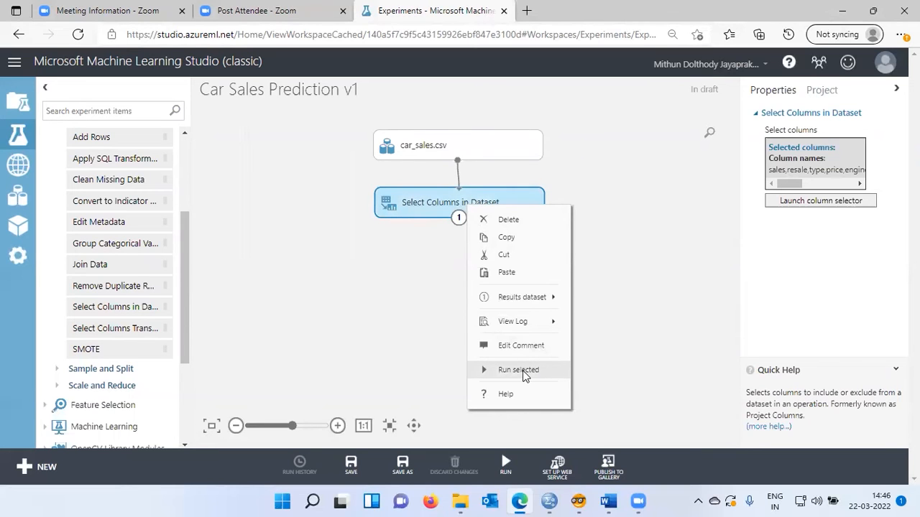
left_click(433, 208)
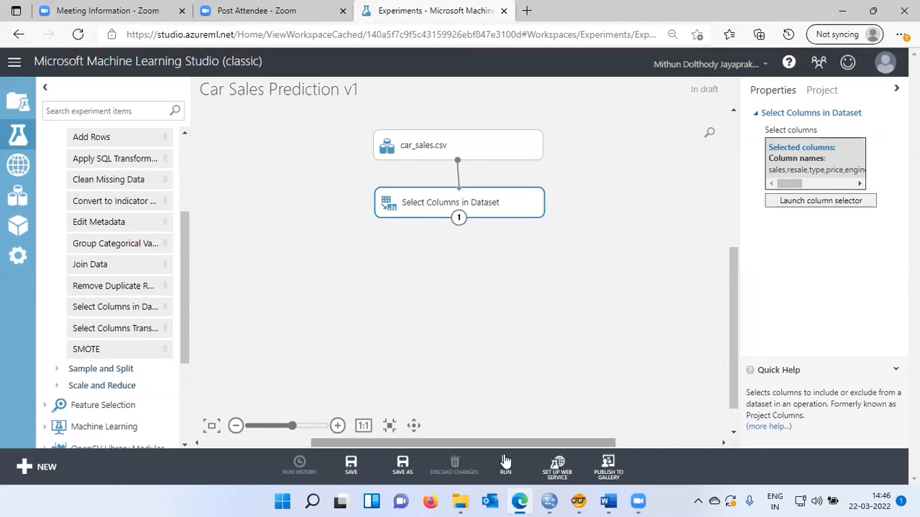
mouse_move(505, 471)
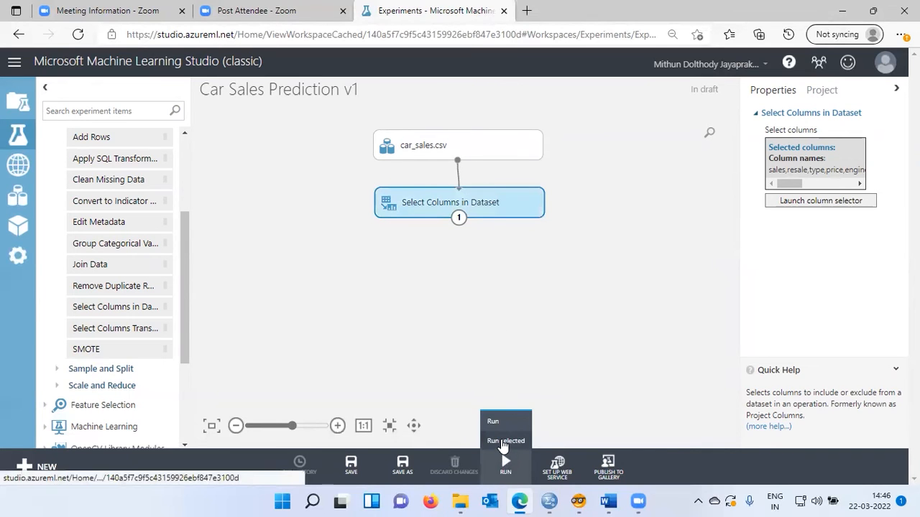
left_click(505, 441)
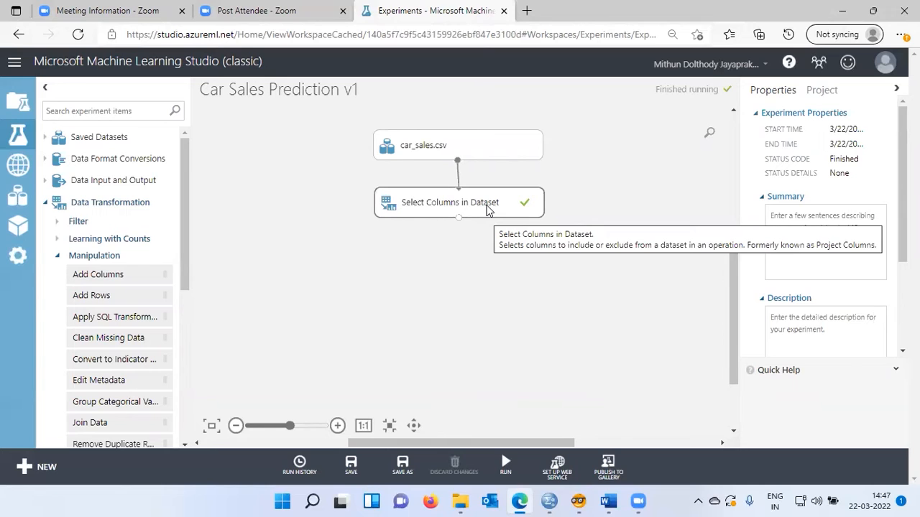
Shift the Select Columns in Dataset module slightly up and to the right beneath car_sales.csv
left_click(456, 154)
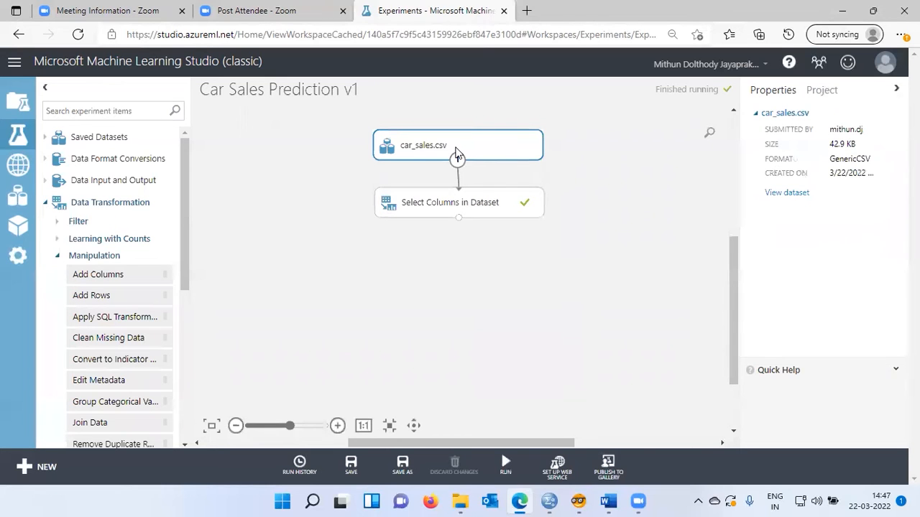
left_click(494, 195)
left_click_drag(494, 195, 514, 189)
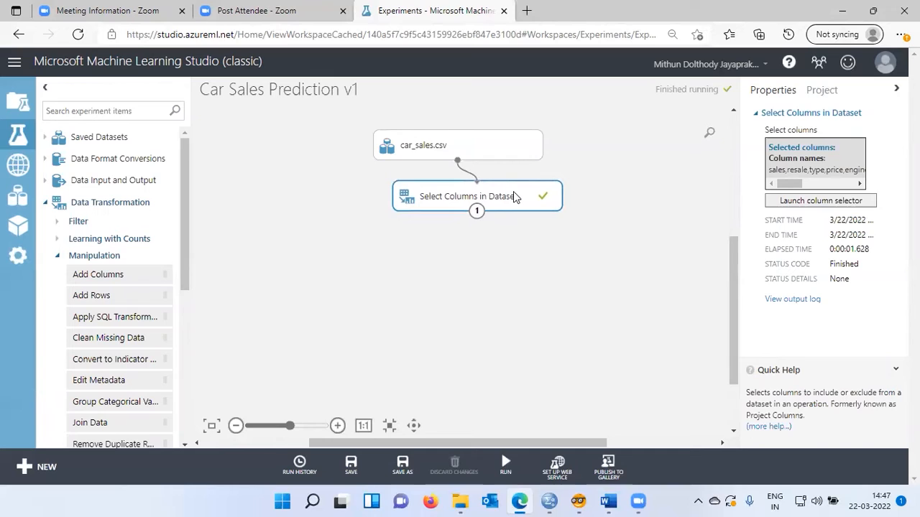
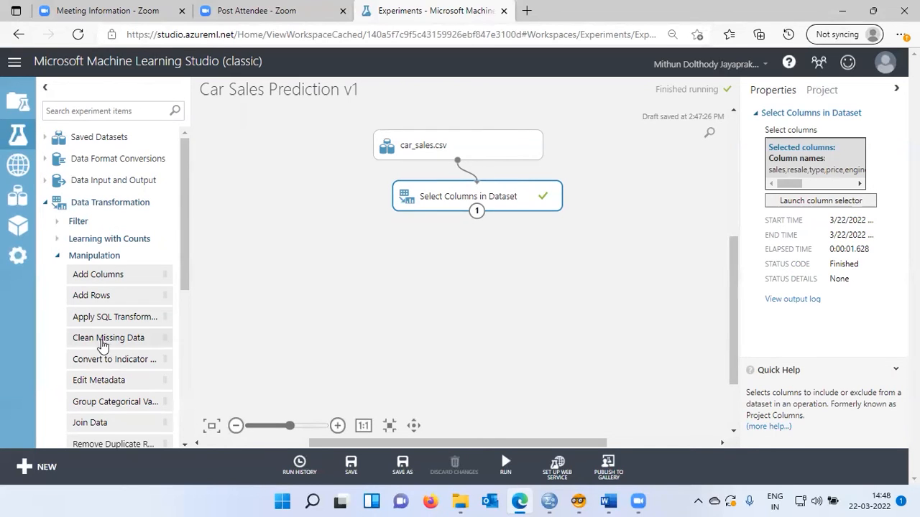
Find the Split Data module, add it below Select Columns in Dataset and connect that module's output to its input
left_click(46, 206)
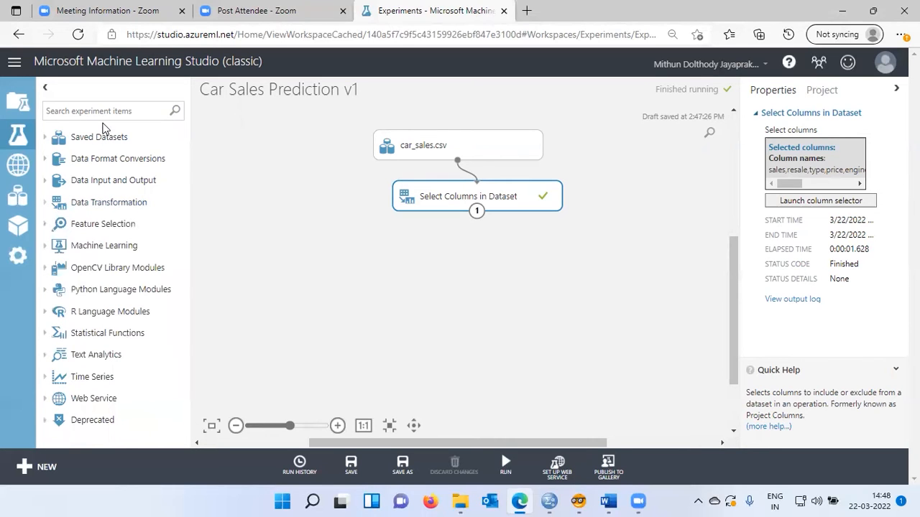
type("split")
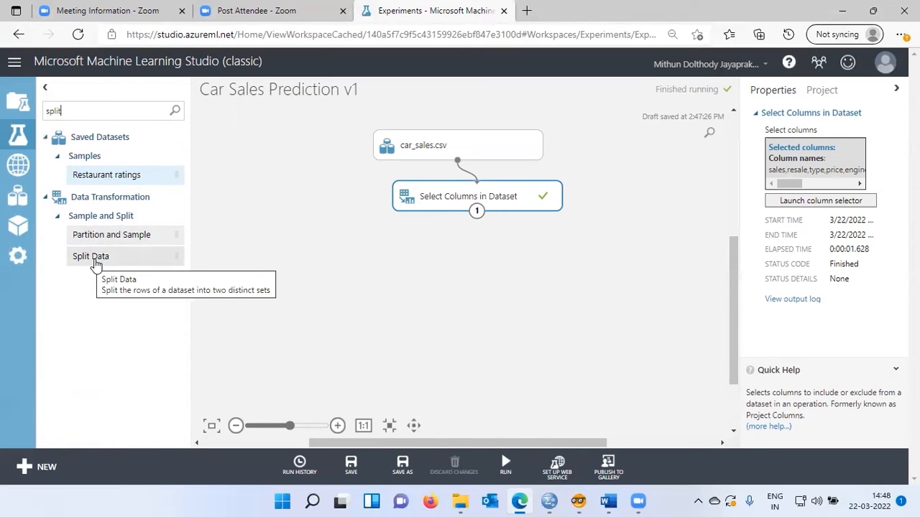
left_click_drag(95, 264, 464, 252)
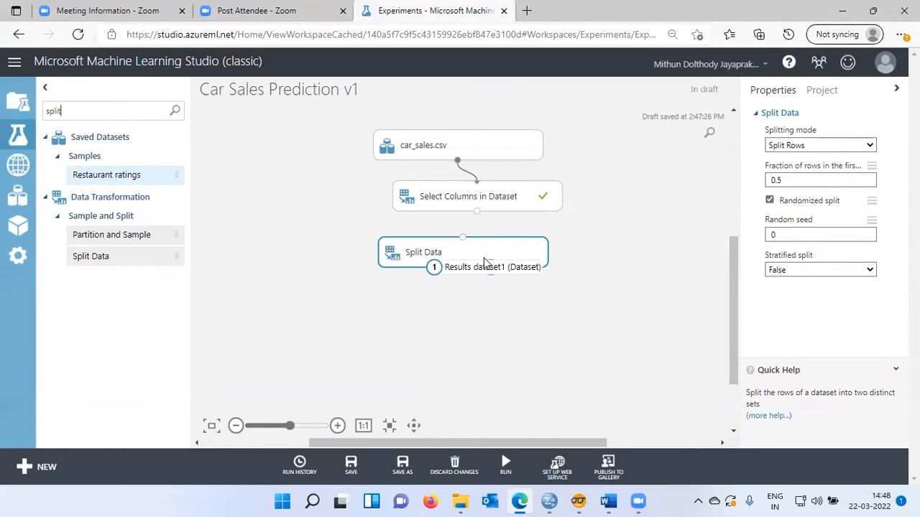
left_click_drag(478, 210, 462, 238)
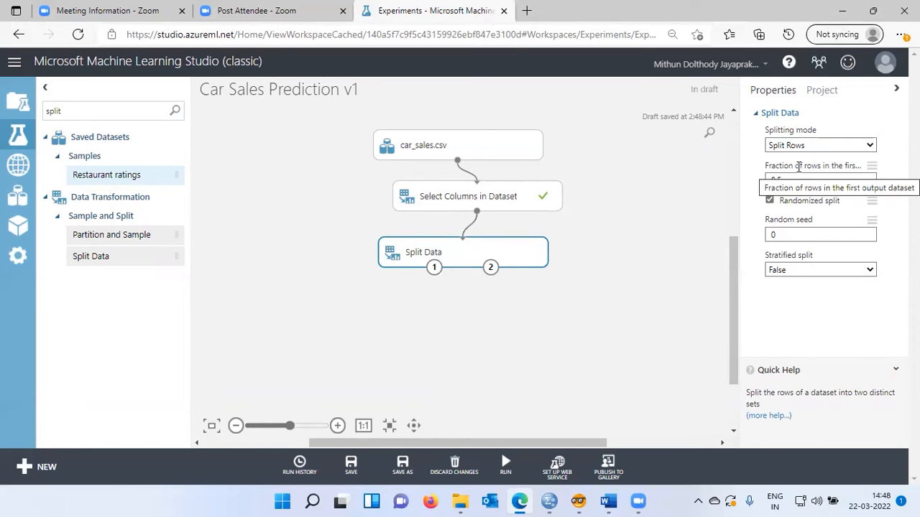
Set Split Data's fraction of rows in the first output dataset to 0.8 and run only that module
key("BackSpace")
key("BackSpace")
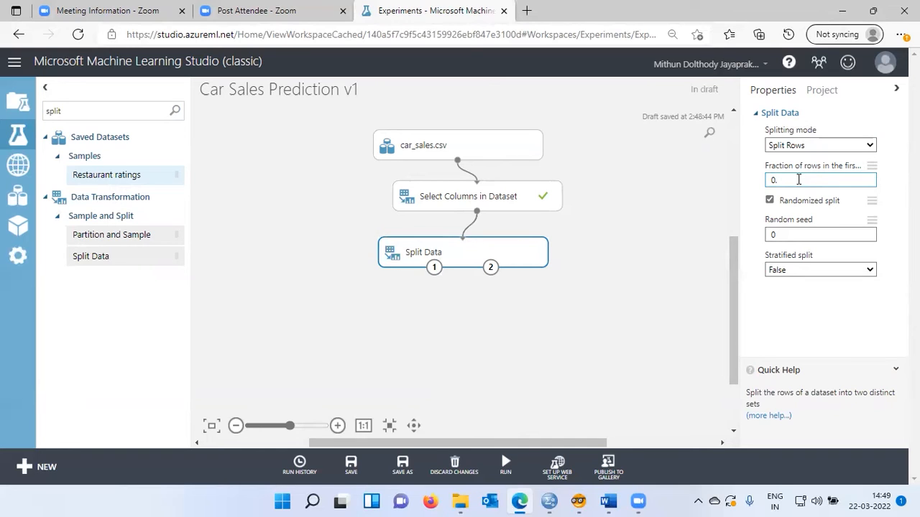
type(".8")
left_click(871, 270)
left_click(871, 271)
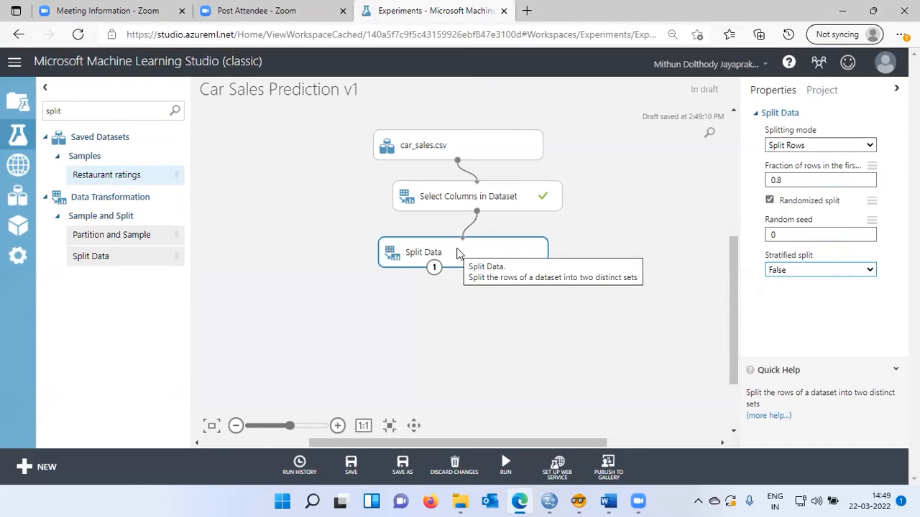
mouse_move(505, 464)
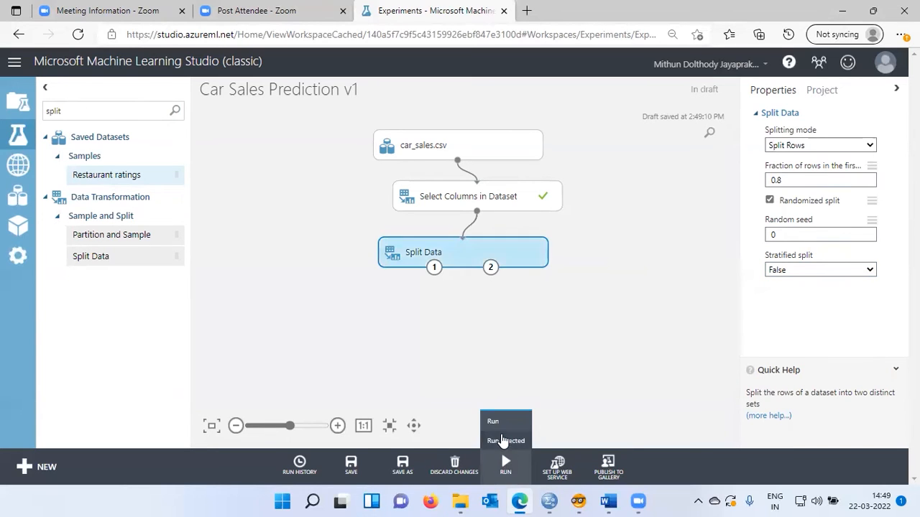
left_click(503, 441)
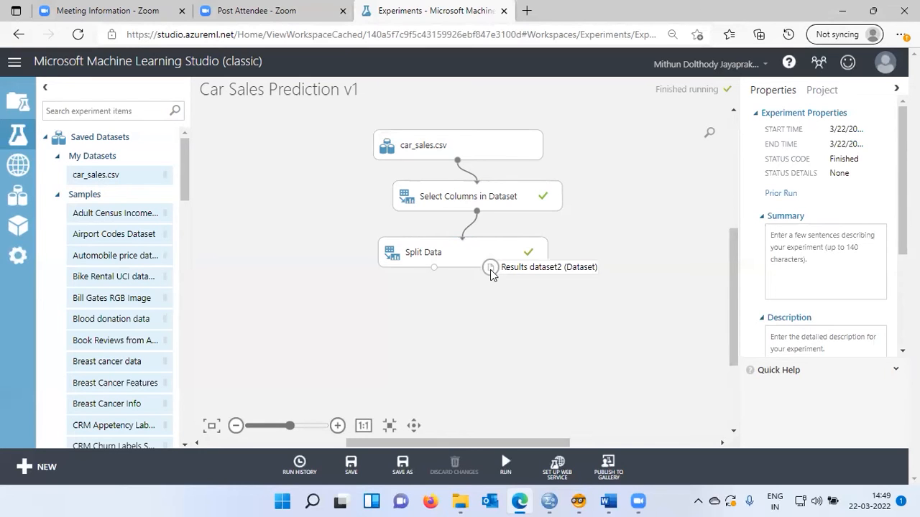
Review the properties of car_sales.csv, the selected columns in Select Columns in Dataset, and the Split Data settings
left_click(495, 154)
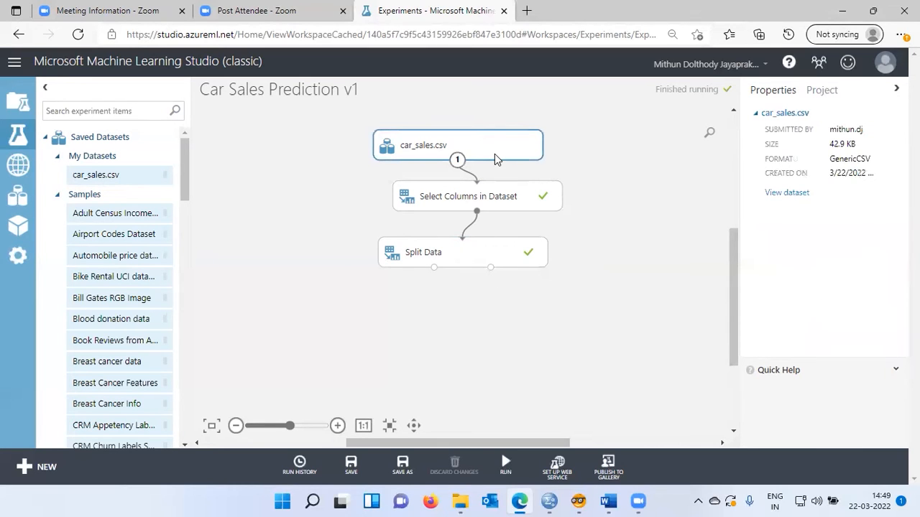
left_click(512, 201)
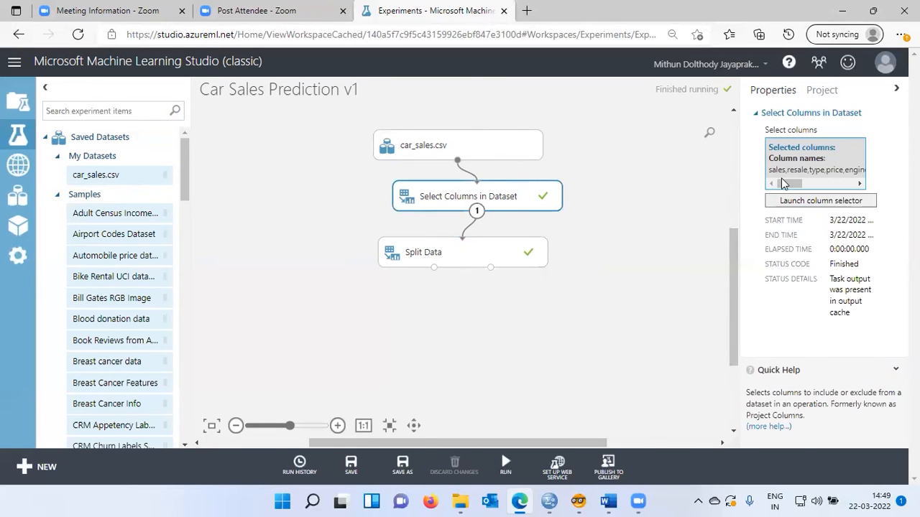
mouse_move(791, 184)
left_mouse_down()
mouse_move(816, 186)
mouse_move(794, 185)
left_mouse_up()
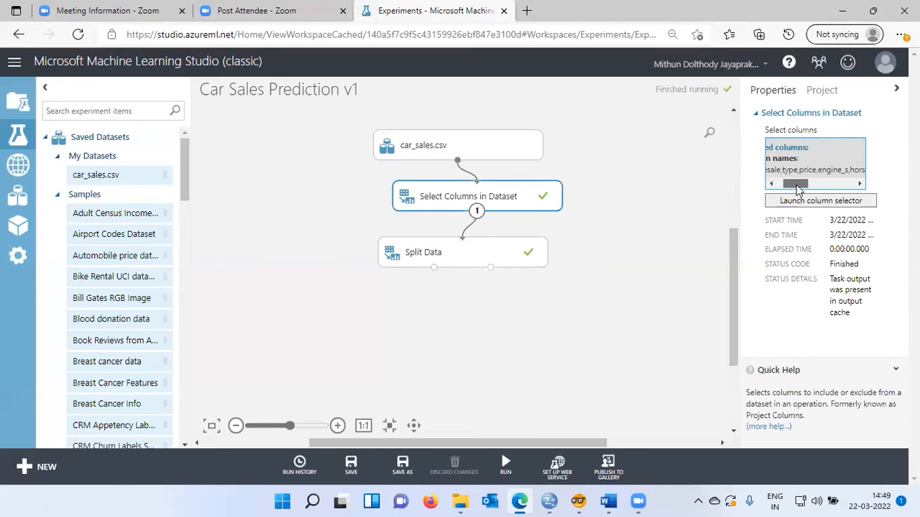
left_click(481, 259)
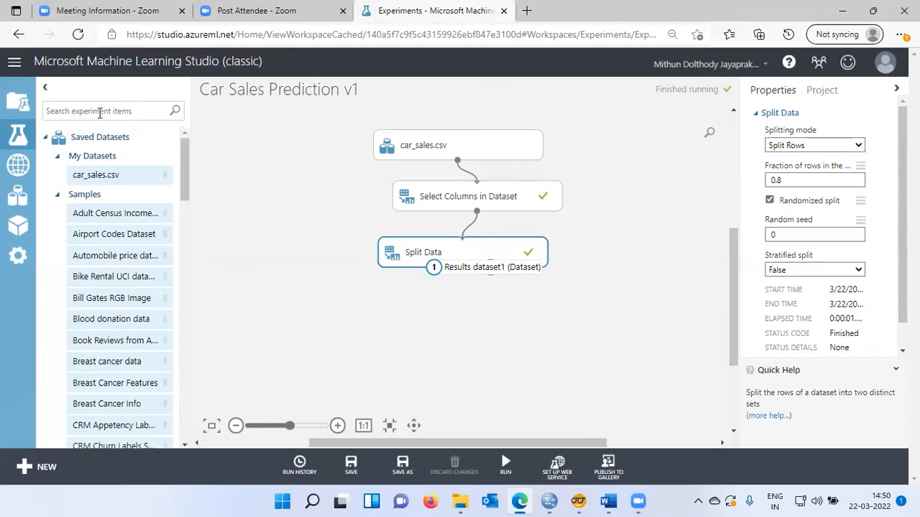
Find the Train Model module, add it below Split Data and connect Split Data's first output to its second input
left_click(58, 194)
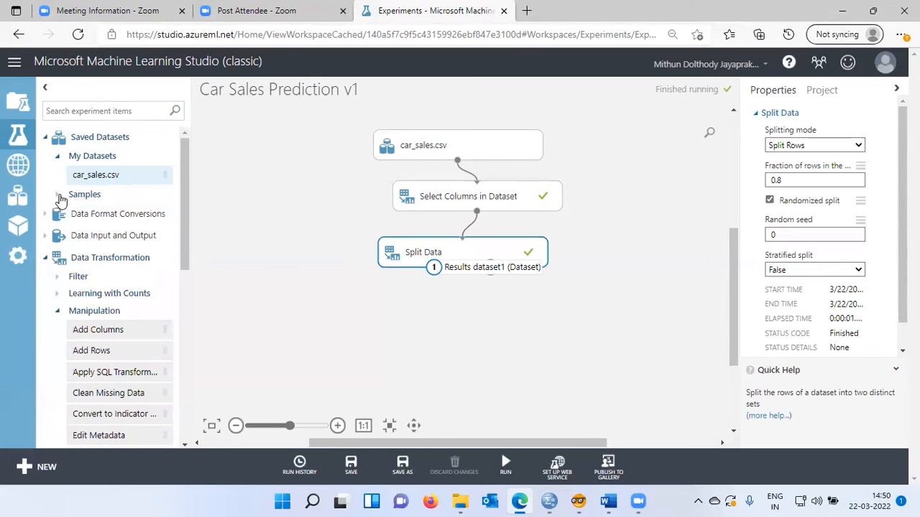
left_click(110, 111)
type("train")
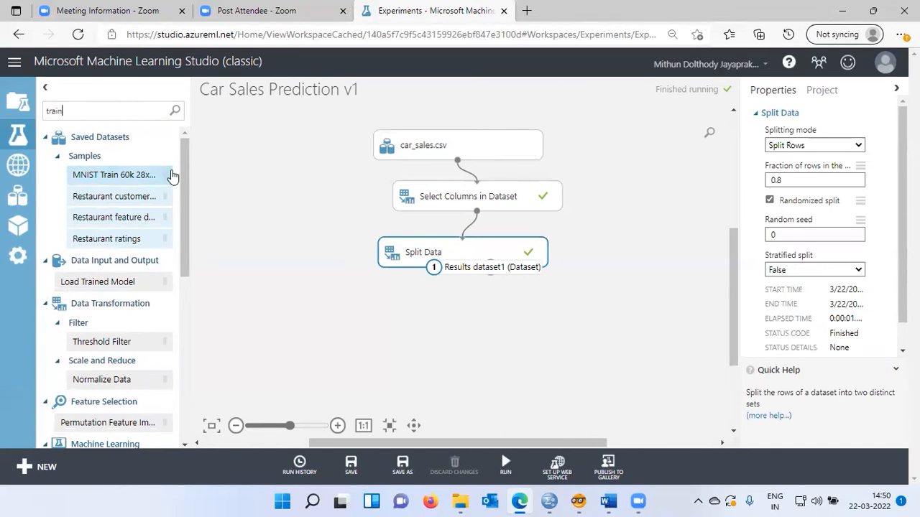
left_click_drag(183, 176, 185, 306)
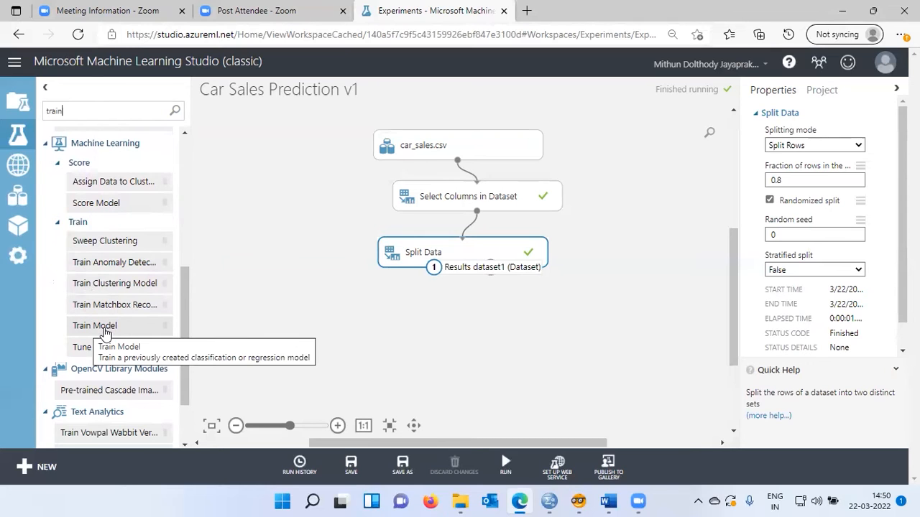
left_click_drag(93, 332, 322, 343)
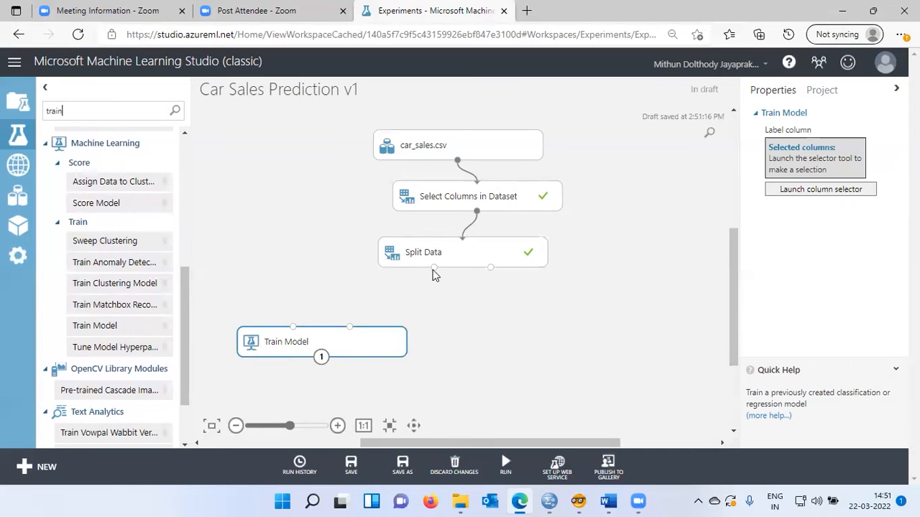
left_click_drag(433, 268, 352, 331)
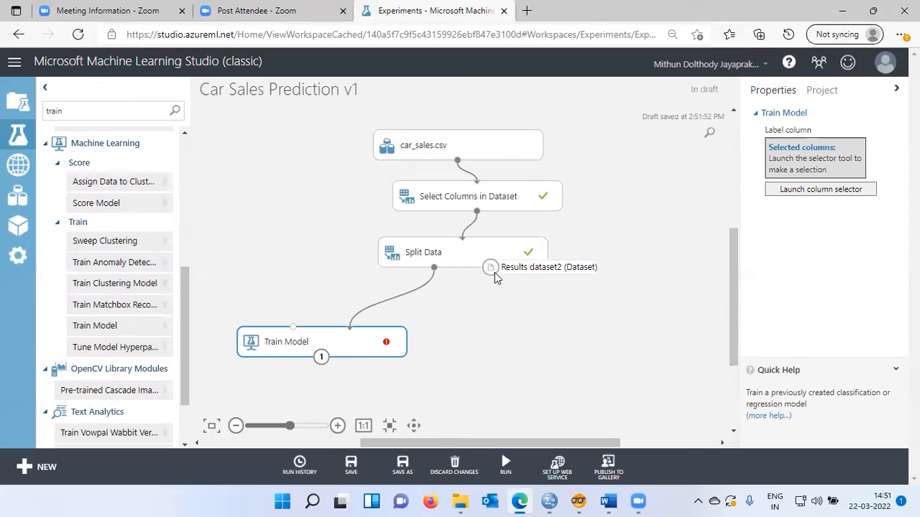
left_click_drag(364, 342, 362, 336)
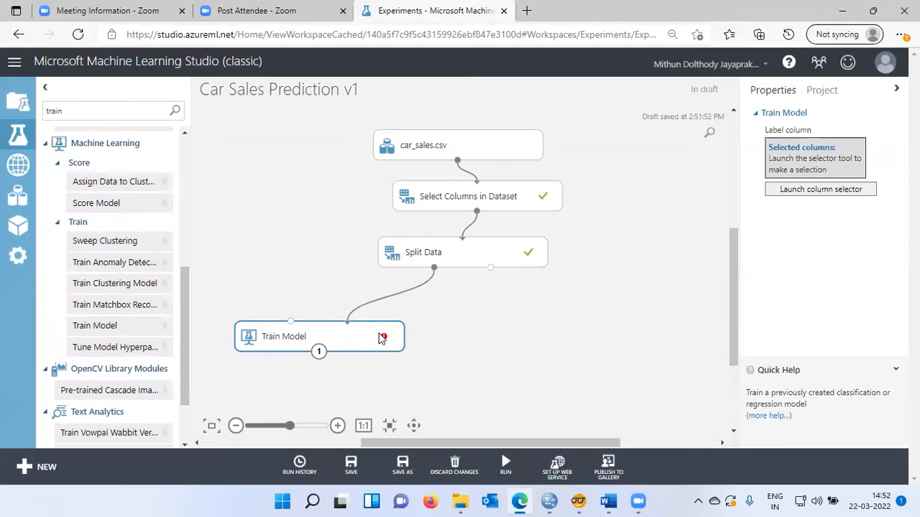
mouse_move(384, 340)
left_click(46, 143)
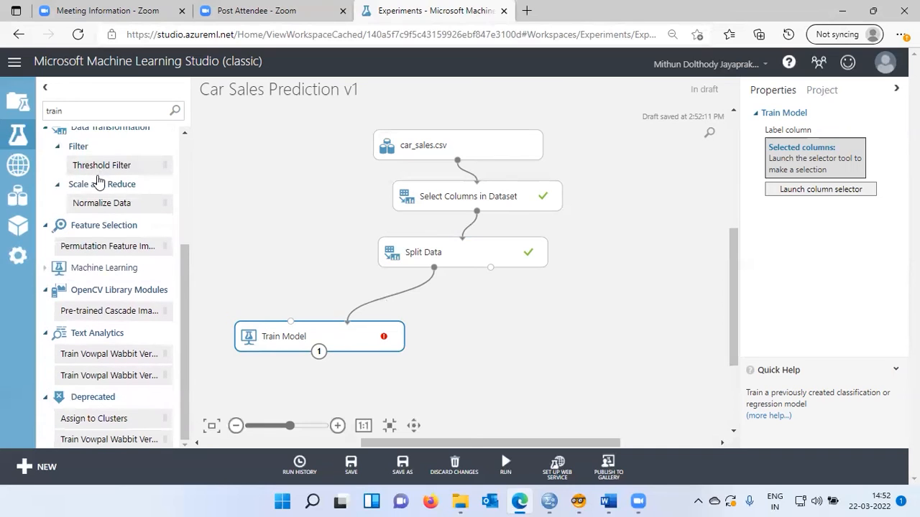
left_click(46, 268)
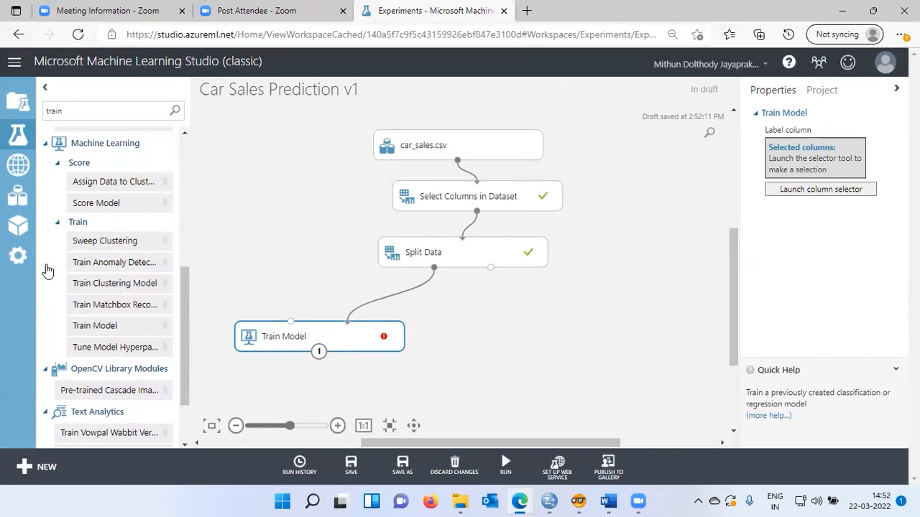
left_click(58, 162)
left_click(58, 180)
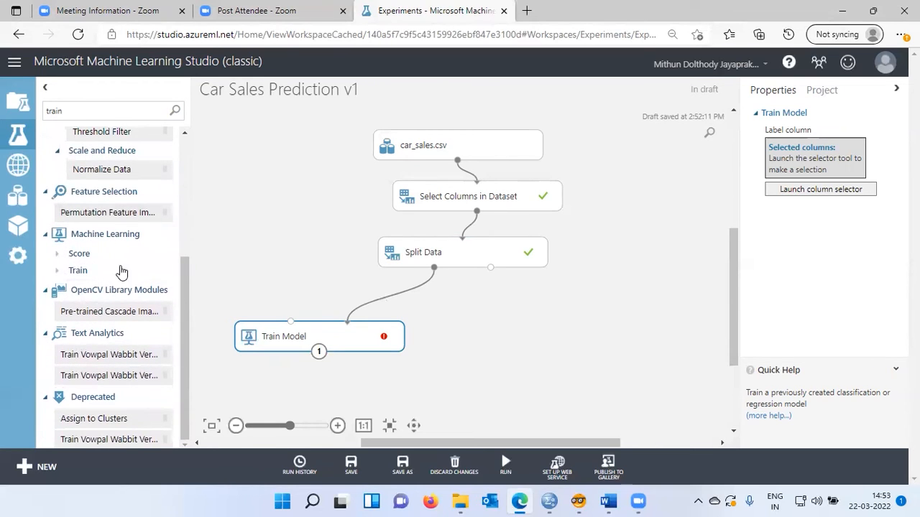
left_click(57, 276)
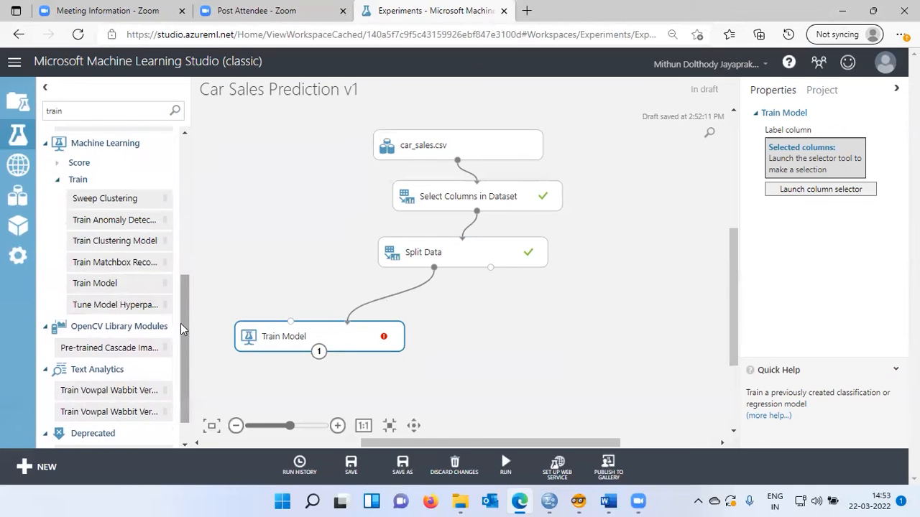
left_click_drag(185, 335, 182, 198)
Search the modules for "linear regre" and add a Linear Regression module above Train Model
left_click(101, 111)
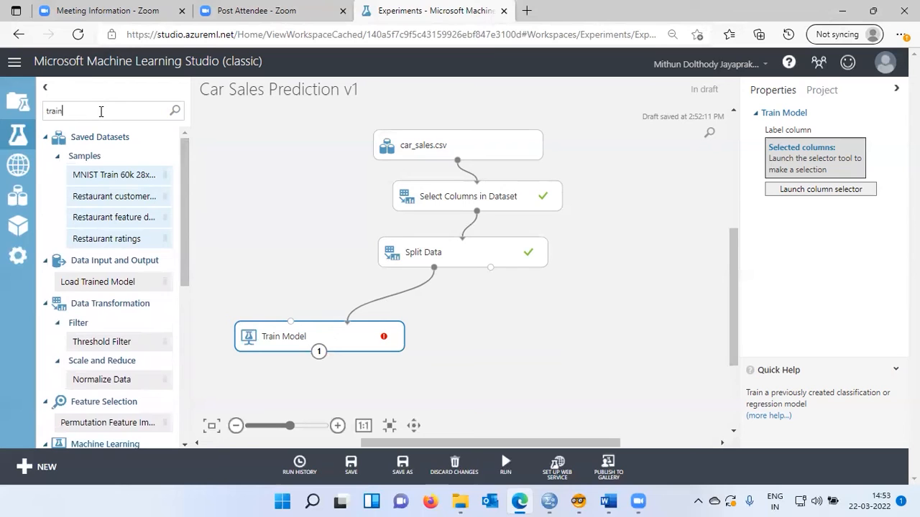
key("BackSpace")
key("BackSpace")
key("BackSpace")
key("BackSpace")
key("BackSpace")
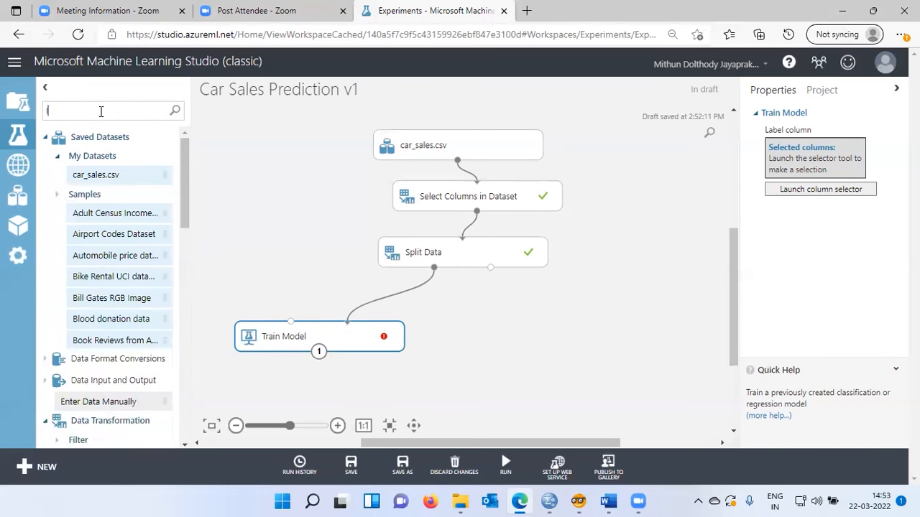
type("linear")
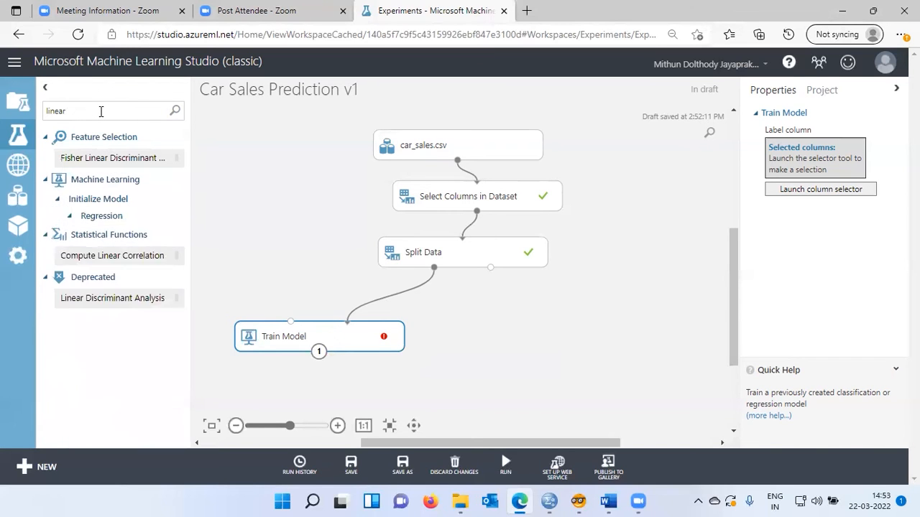
type(" regre")
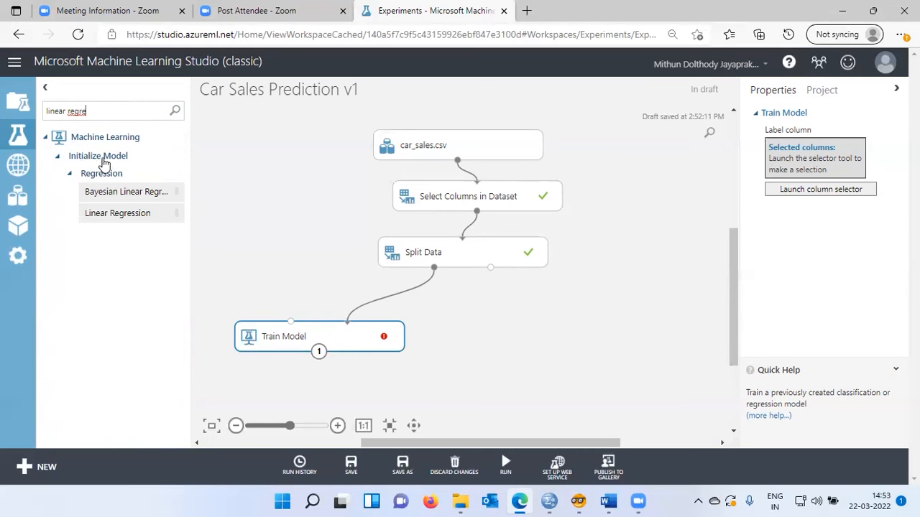
left_click(115, 215)
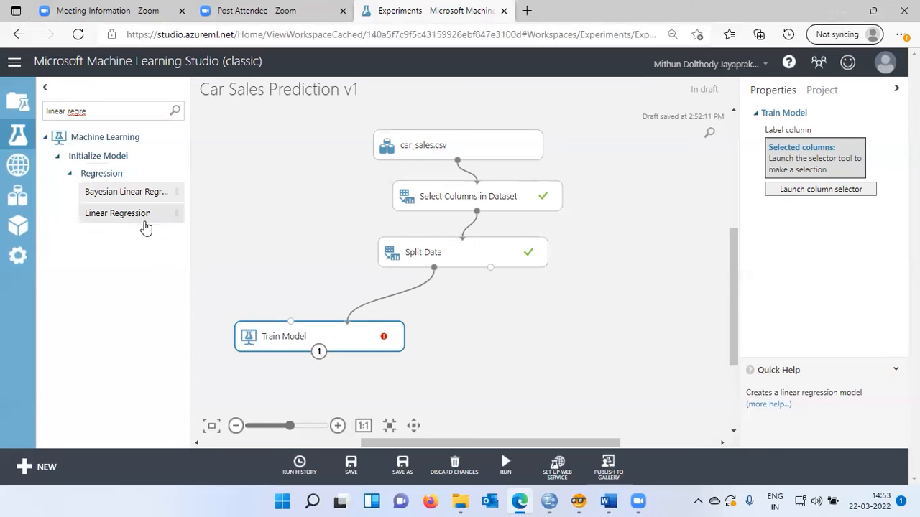
left_click_drag(148, 219, 278, 286)
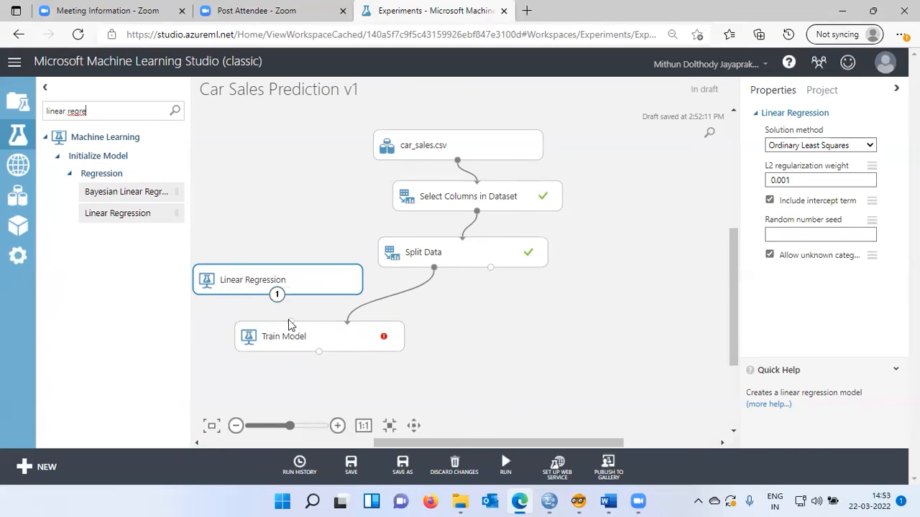
Connect Linear Regression's output to Train Model's first input and adjust the positions of both modules
left_click_drag(278, 296, 291, 323)
mouse_move(352, 335)
left_mouse_down()
mouse_move(376, 340)
mouse_move(366, 333)
left_mouse_up()
left_click_drag(296, 284, 291, 280)
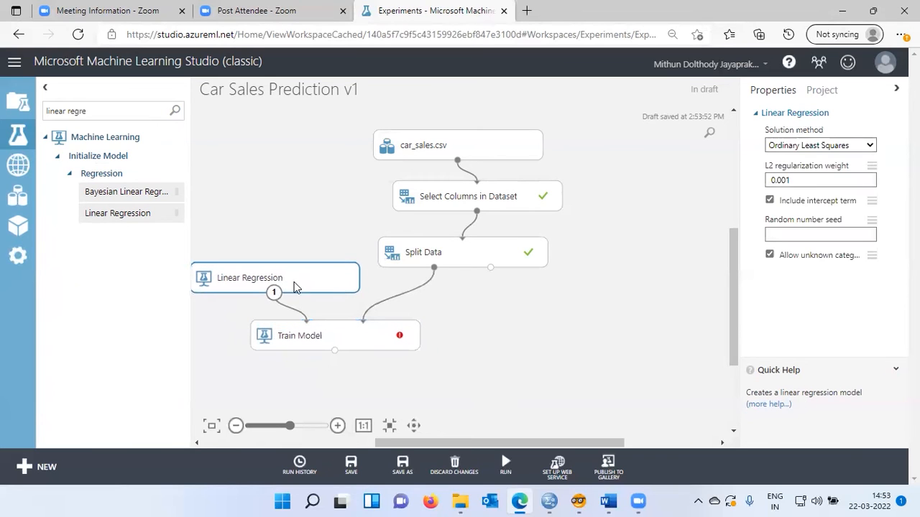
Move the Split Data module closer beneath Select Columns in Dataset
left_click(494, 145)
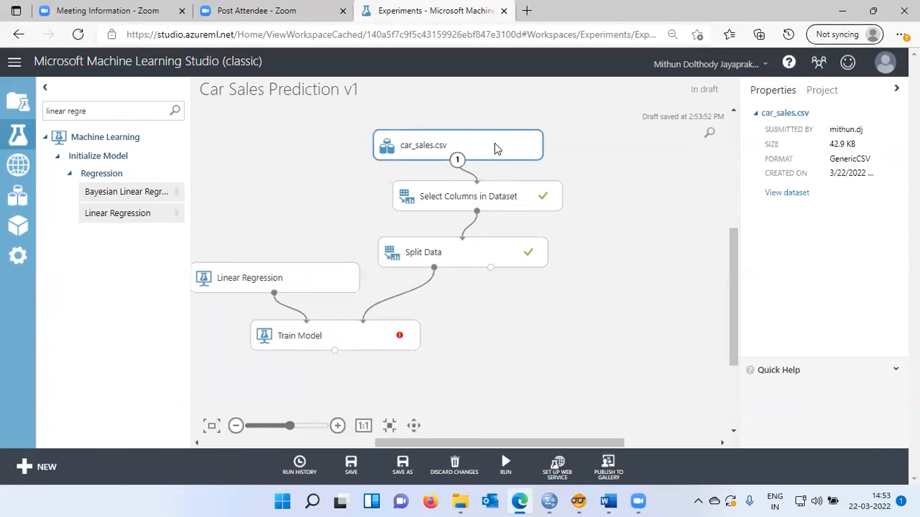
left_click(486, 200)
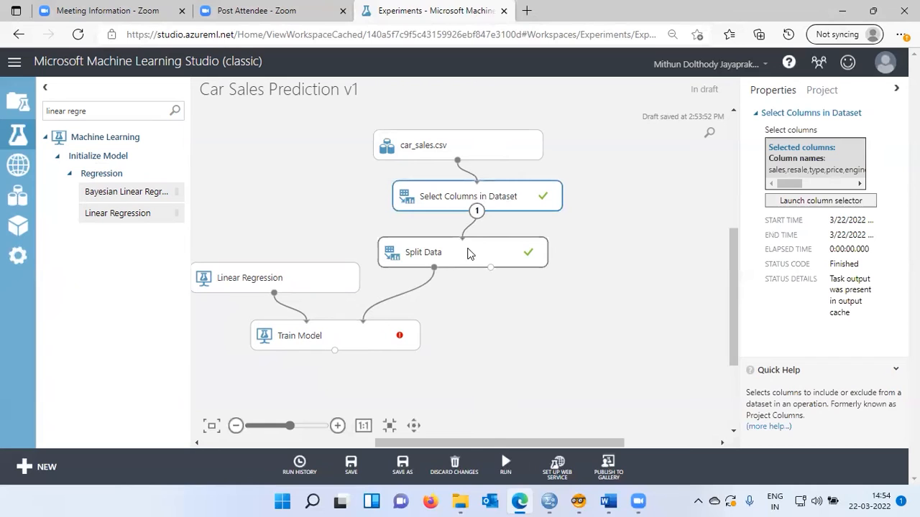
left_click_drag(465, 254, 478, 243)
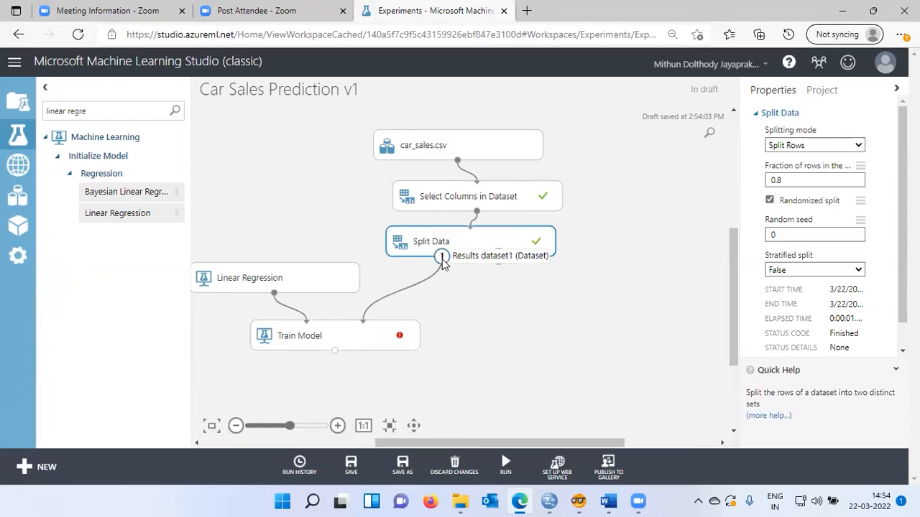
right_click(503, 263)
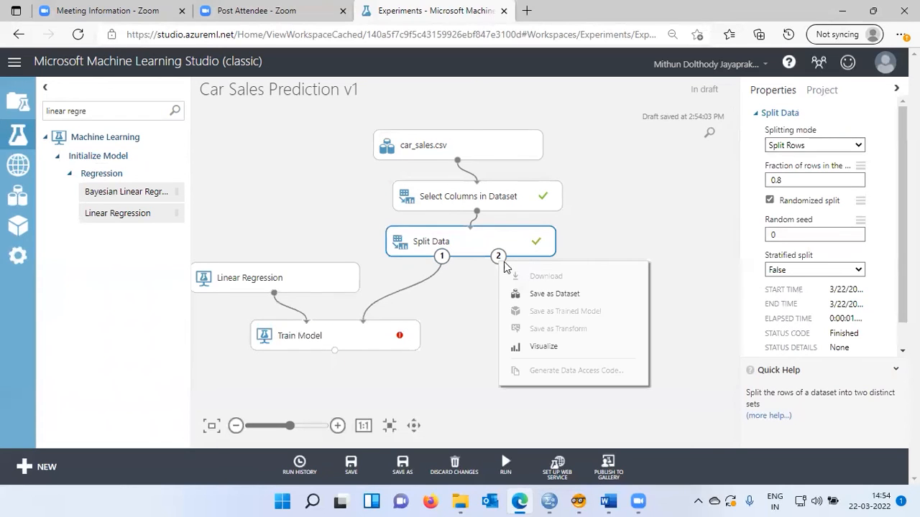
left_click(568, 260)
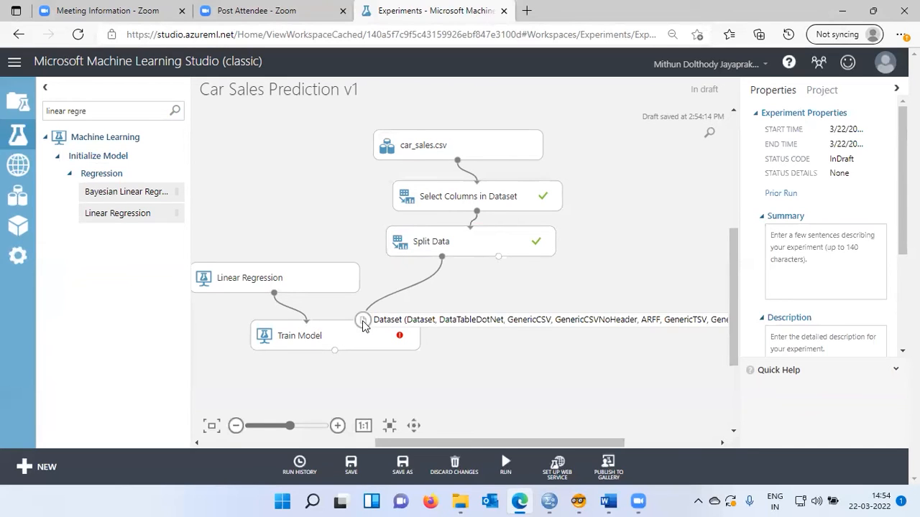
left_click_drag(363, 325, 363, 323)
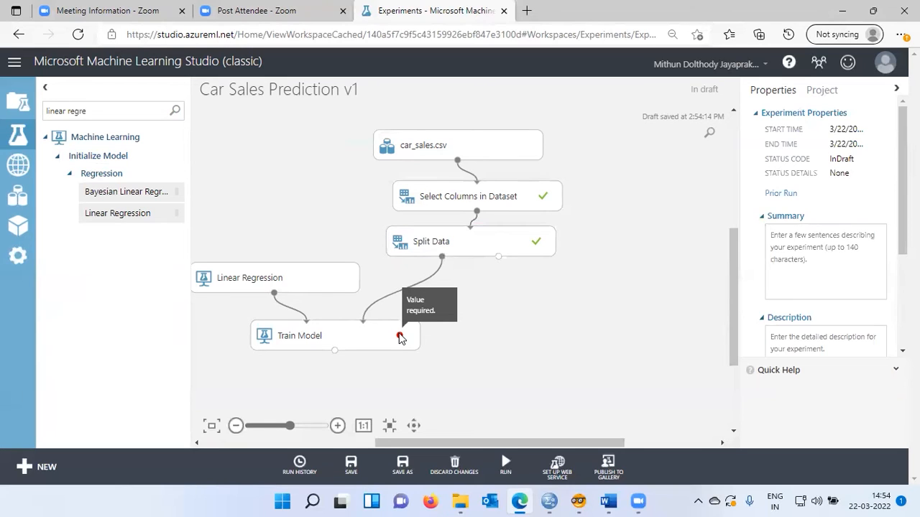
Set the sales column as the label column of the Train Model module
left_click(400, 338)
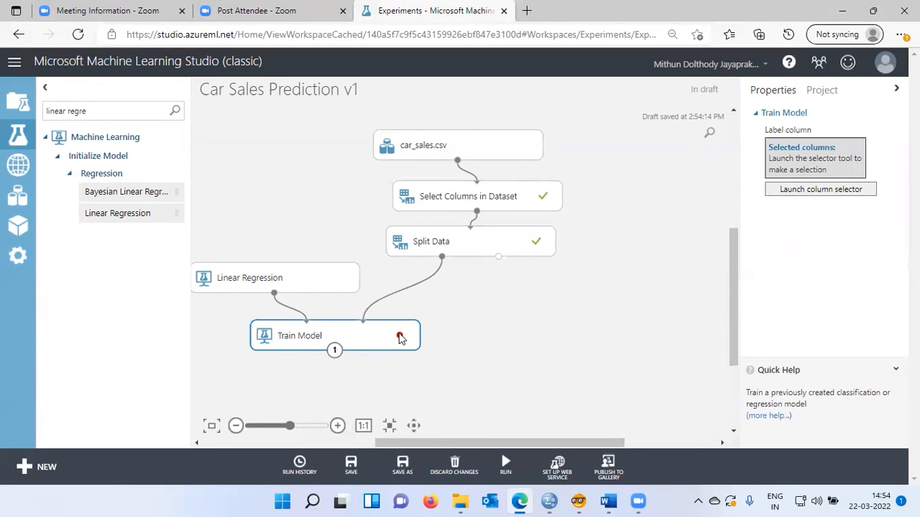
left_click(804, 191)
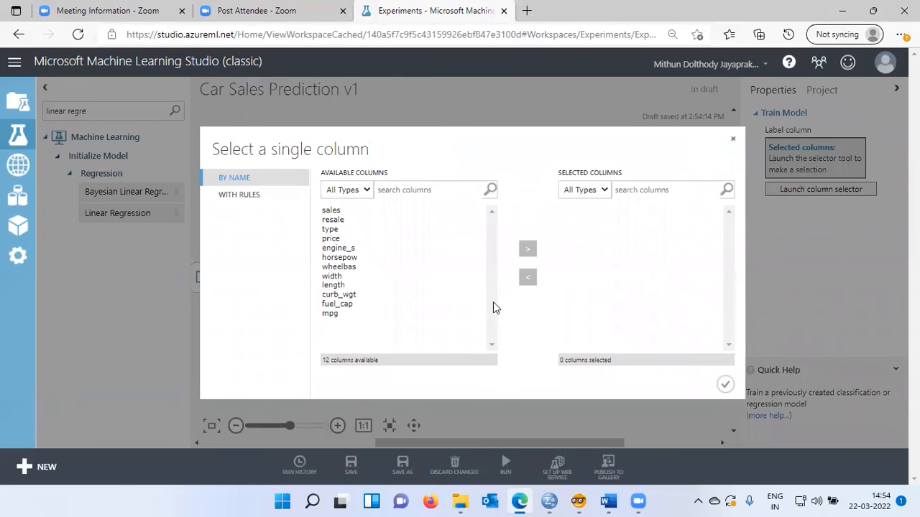
left_click(335, 210)
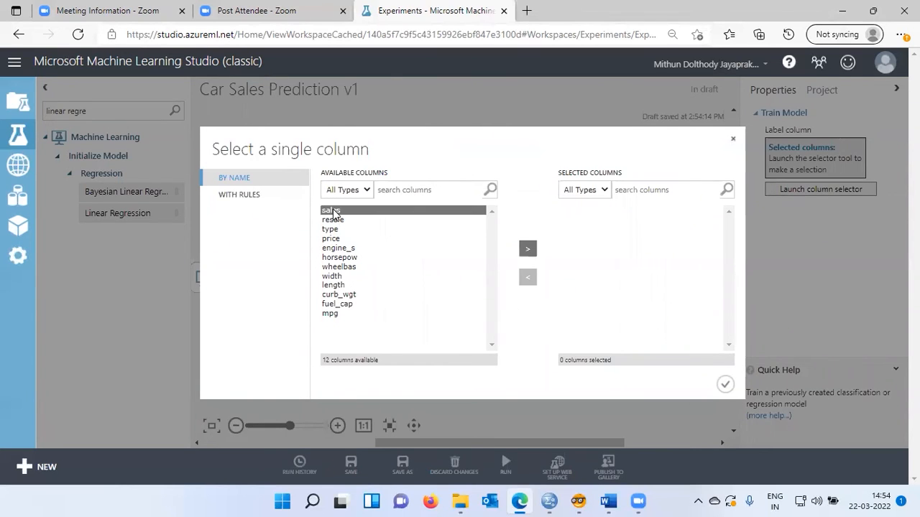
left_click(526, 250)
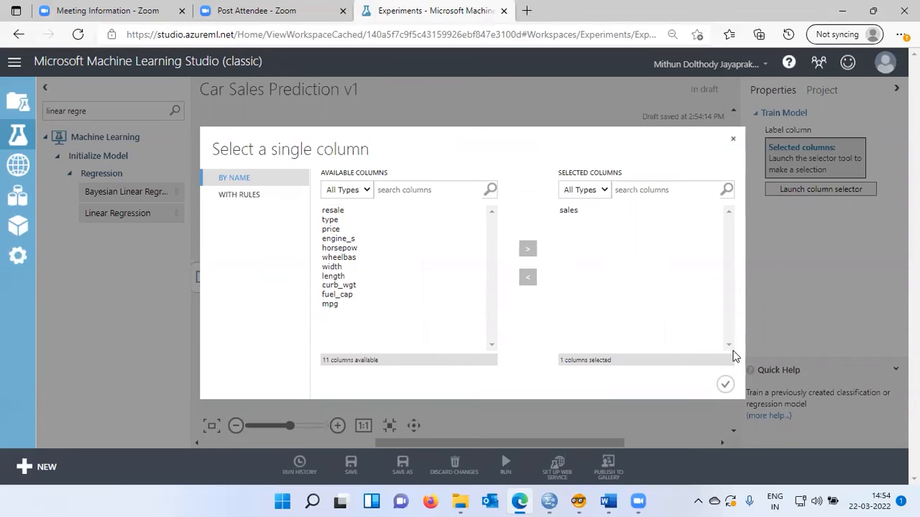
left_click(725, 386)
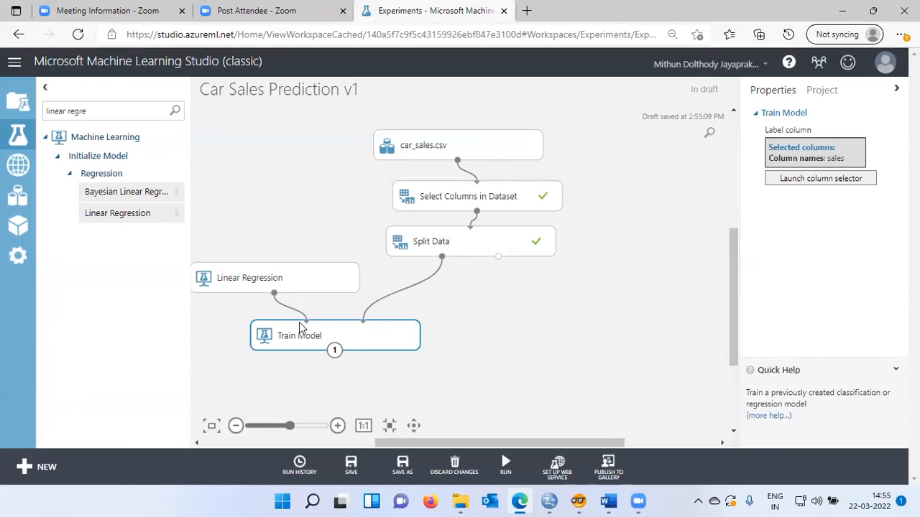
Shift Train Model slightly toward Split Data and run the whole experiment
left_click_drag(314, 338, 327, 335)
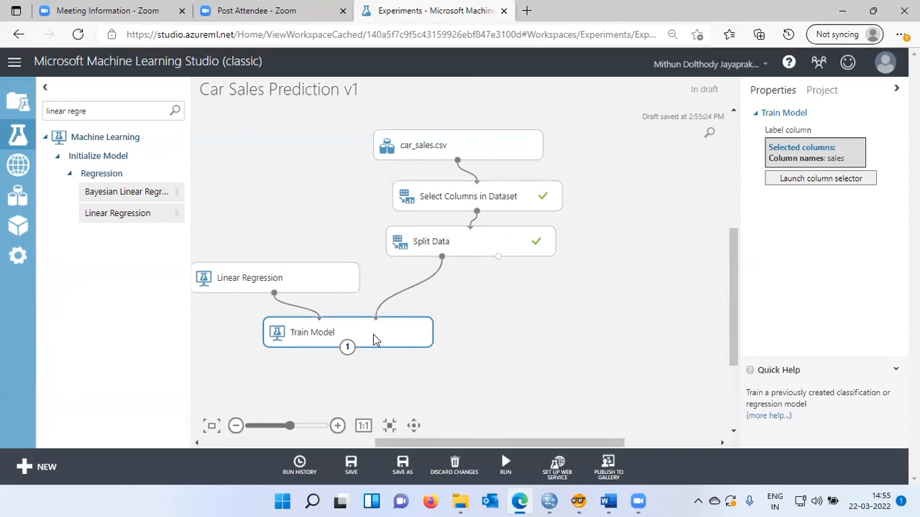
left_click_drag(373, 333, 387, 332)
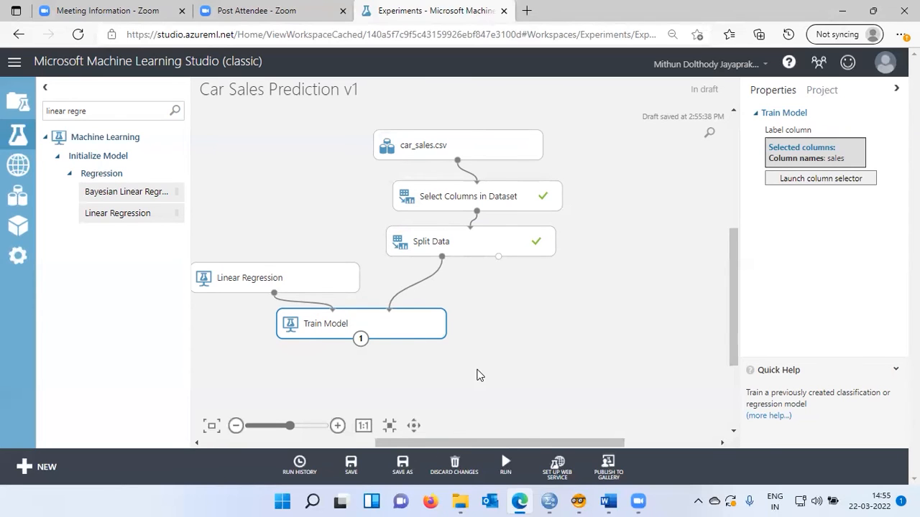
mouse_move(524, 476)
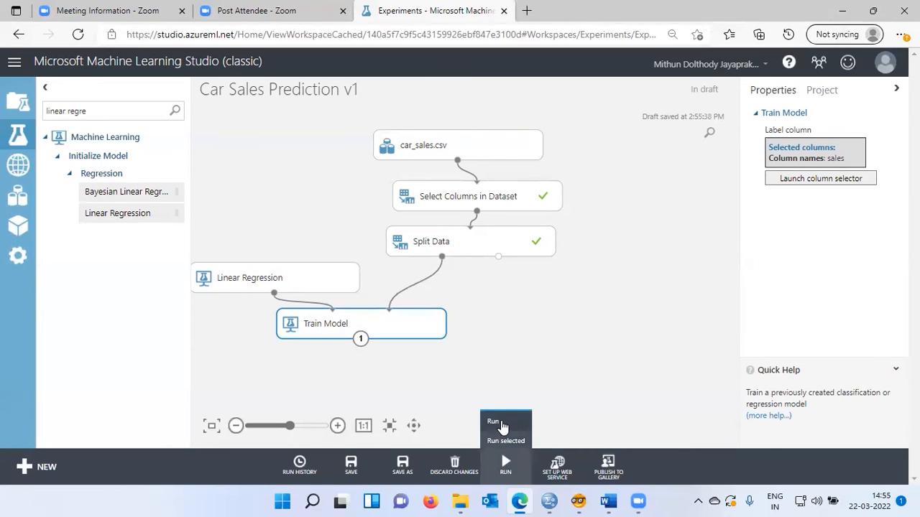
left_click(501, 424)
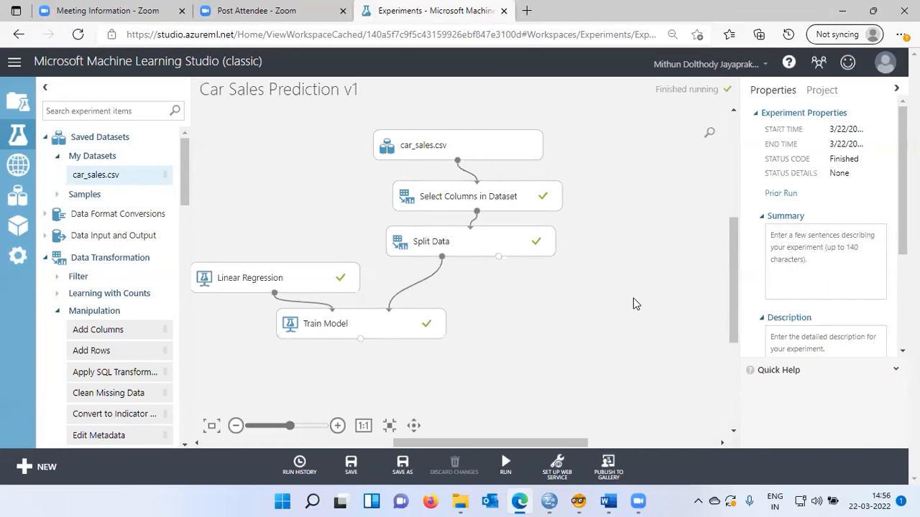
Search the modules for "filter", add Filter Based Feature Selection beside Train Model and connect Split Data's first output to it
left_click(107, 111)
type("fil")
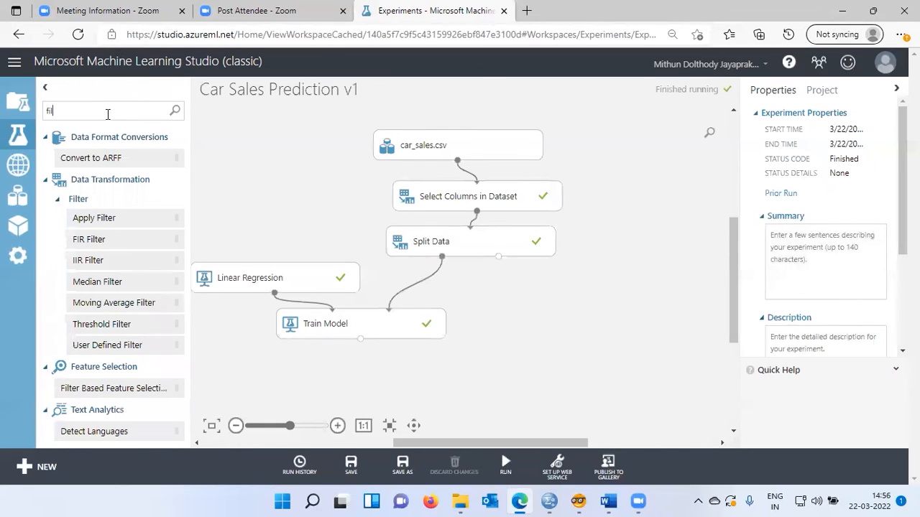
type("ter")
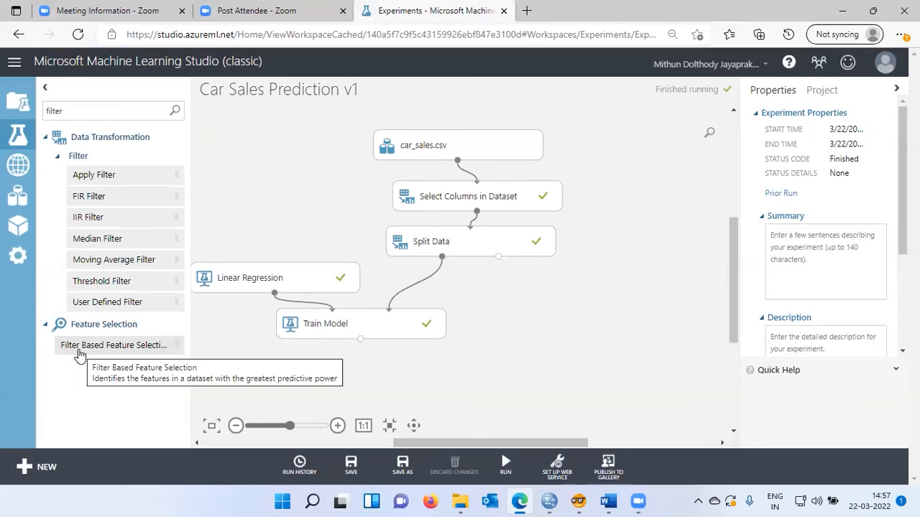
left_click_drag(79, 354, 568, 354)
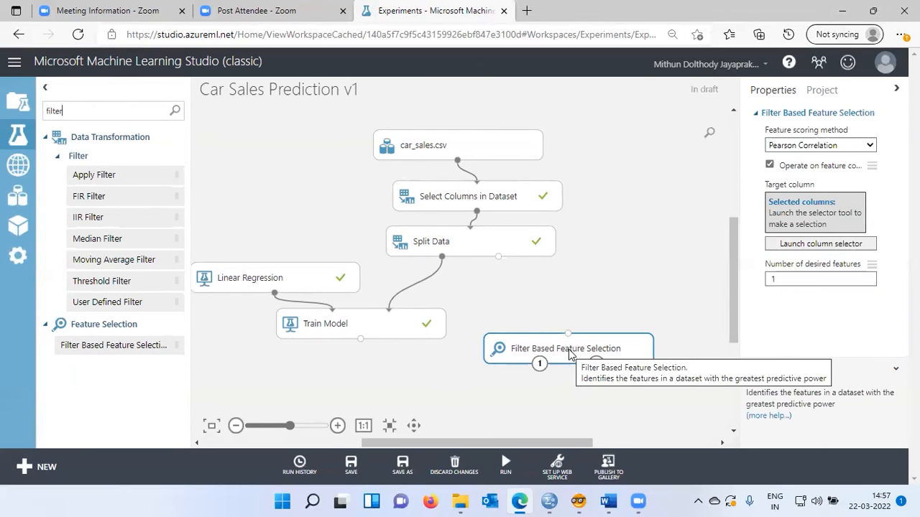
left_click_drag(442, 257, 568, 335)
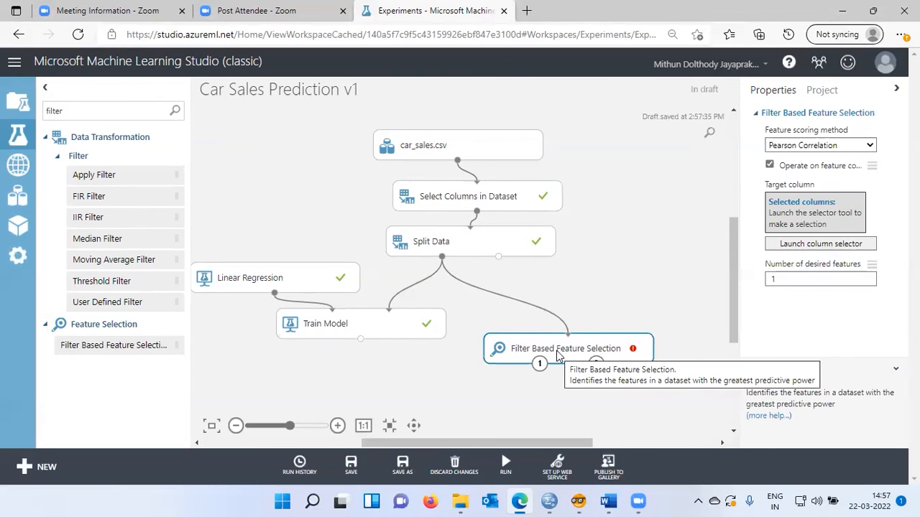
Choose Pearson Correlation as the feature scoring method and open the column selector for the target column
left_click(870, 146)
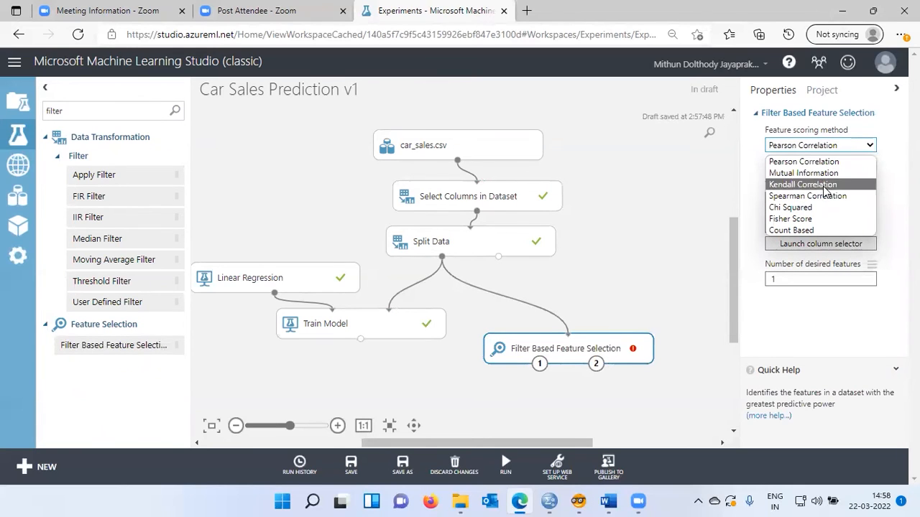
left_click(819, 162)
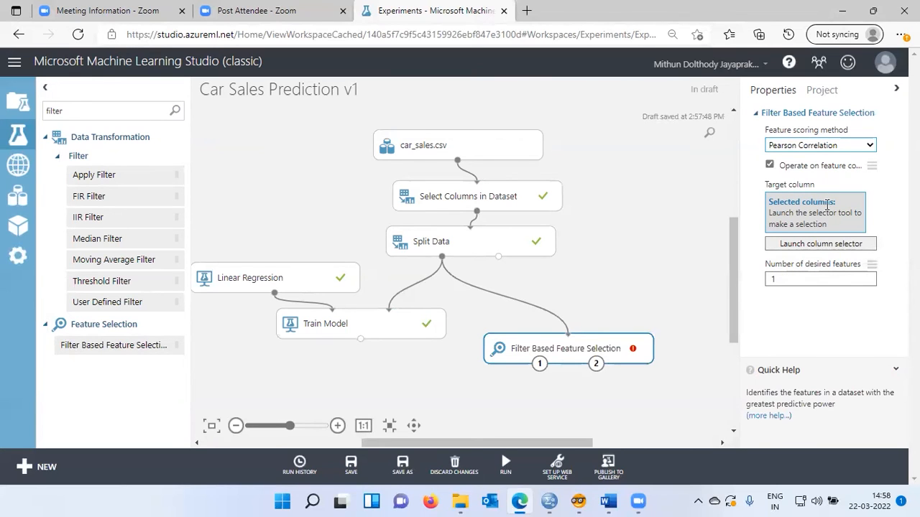
left_click(834, 246)
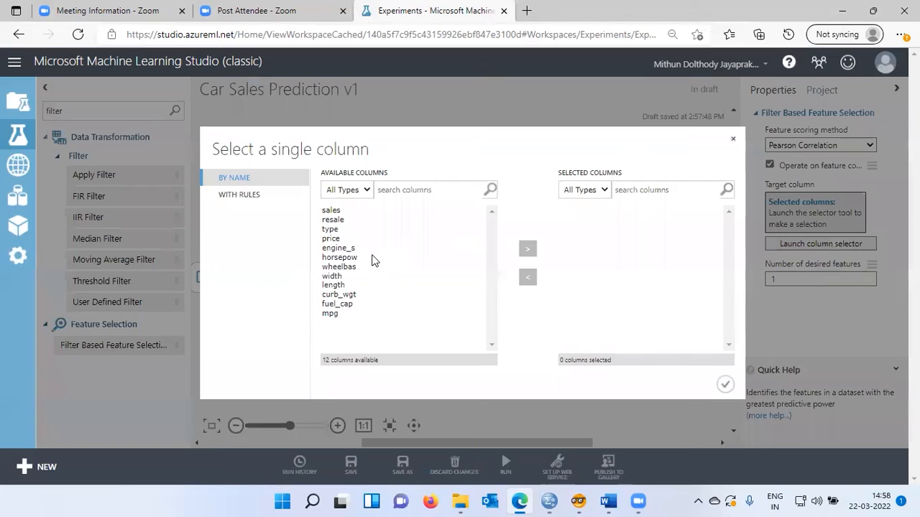
left_click(337, 214)
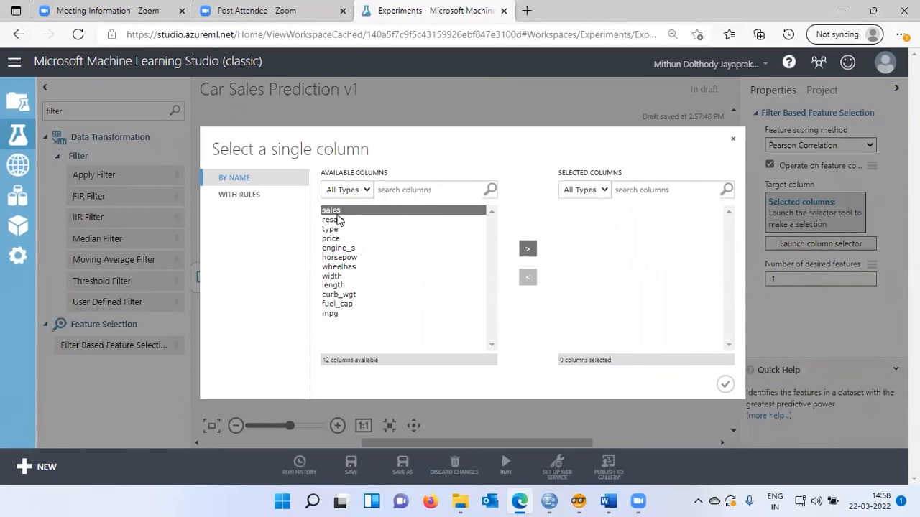
left_click(338, 220)
key("Up")
key("shift+Down")
key("shift+Down")
key("shift+Down")
key("shift+Down")
key("shift+Down")
key("shift+Down")
key("shift+Down")
key("shift+Down")
key("shift+Down")
key("shift+Down")
key("shift+Down")
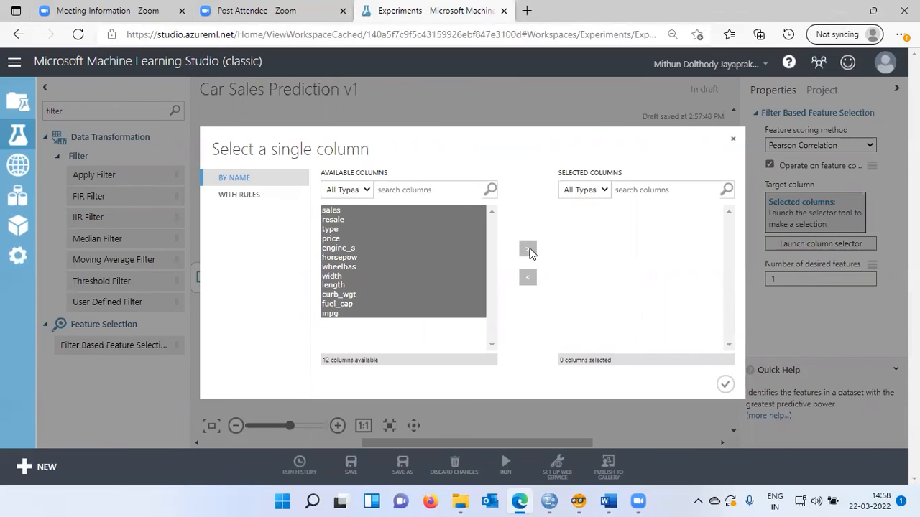
Set the sales column as the target column of Filter Based Feature Selection
left_click(376, 209)
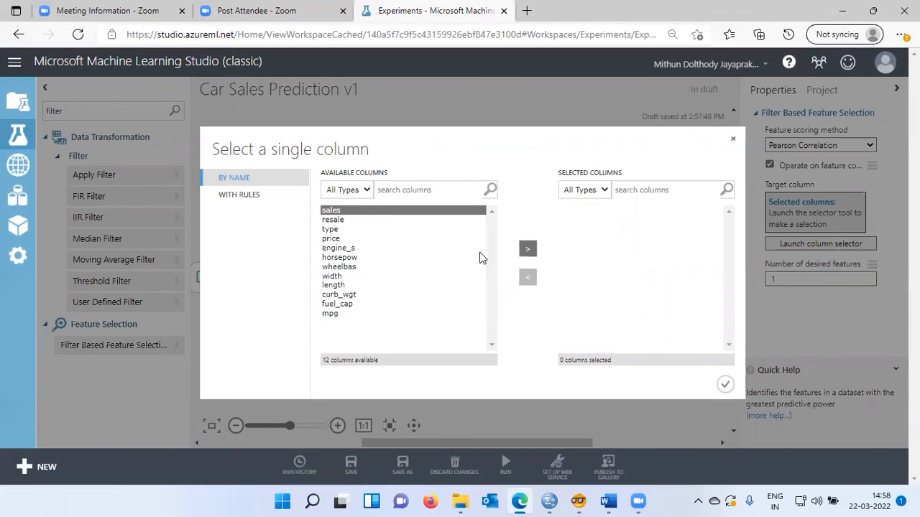
left_click(527, 252)
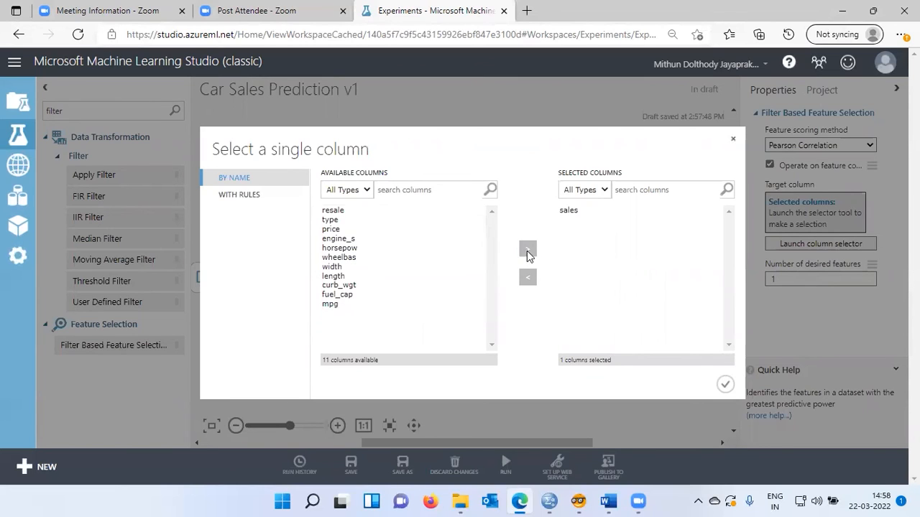
left_click(329, 213)
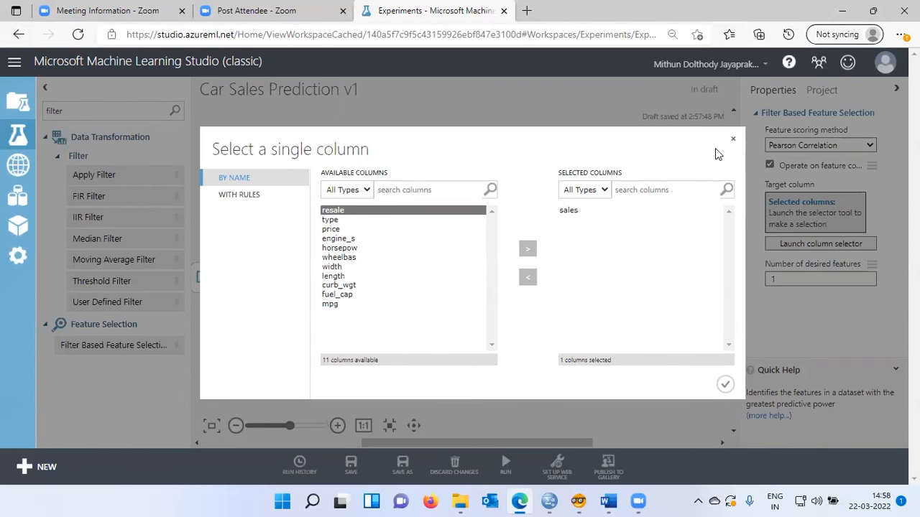
left_click(724, 385)
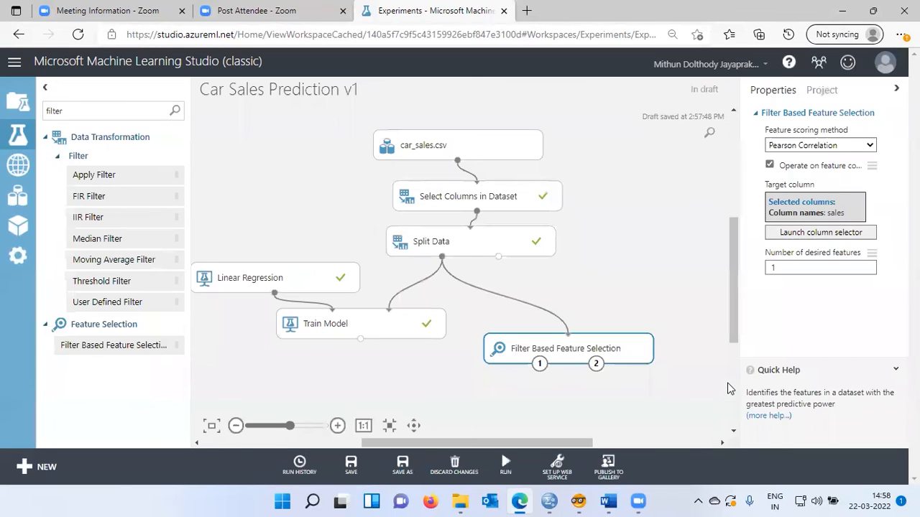
Run only the Filter Based Feature Selection module
right_click(610, 348)
mouse_move(636, 360)
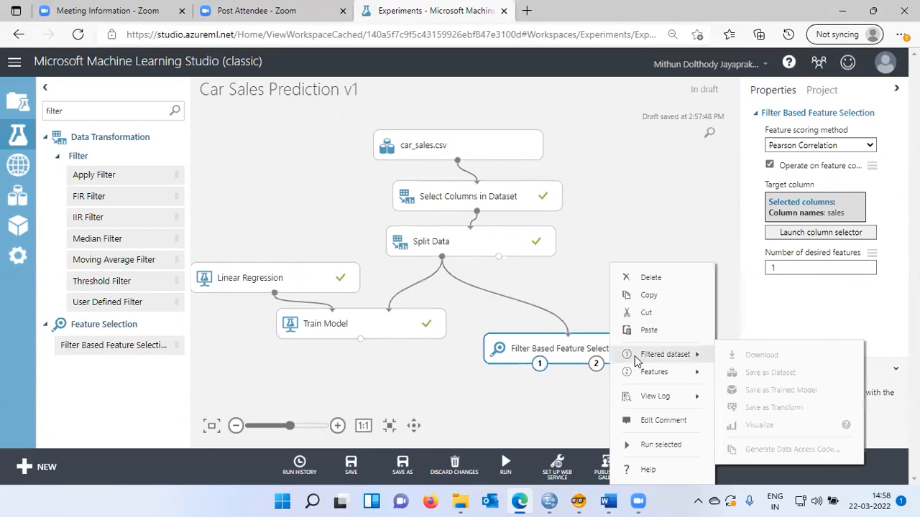
left_click(661, 445)
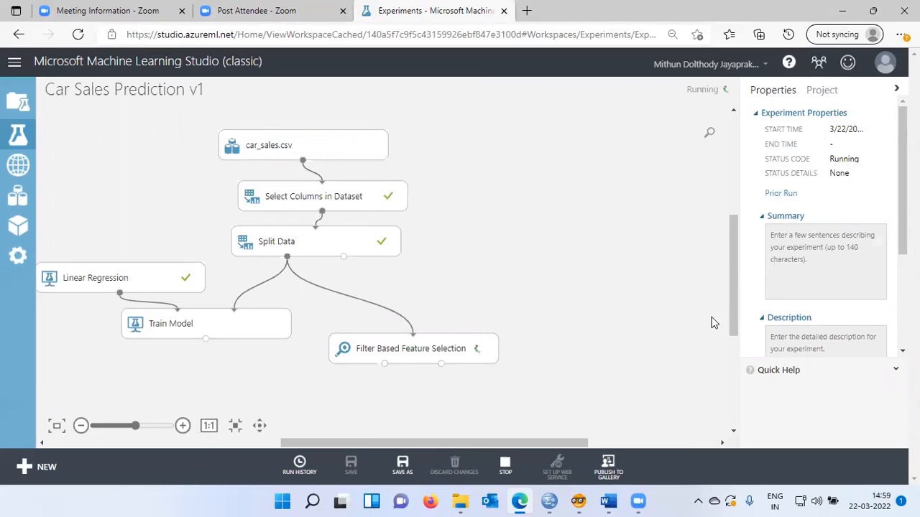
Visualize the Features output of the Filter Based Feature Selection module
left_click_drag(735, 323, 727, 376)
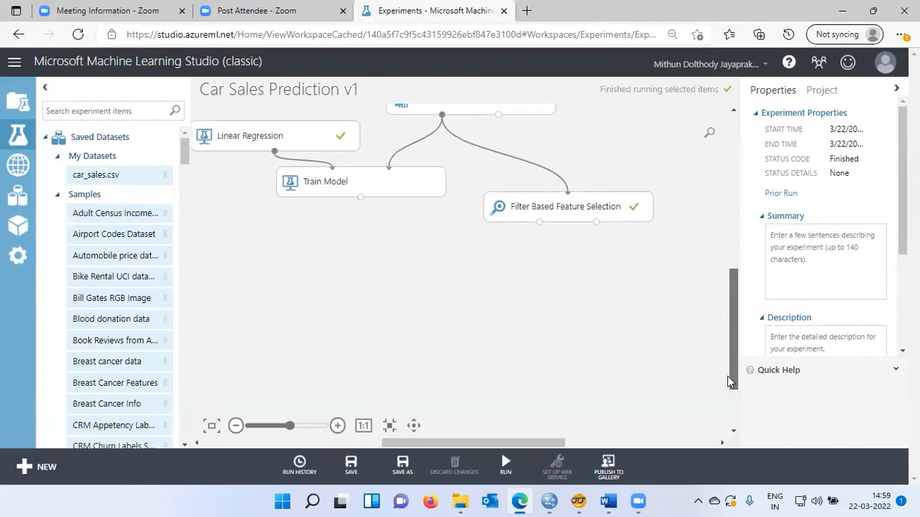
right_click(563, 216)
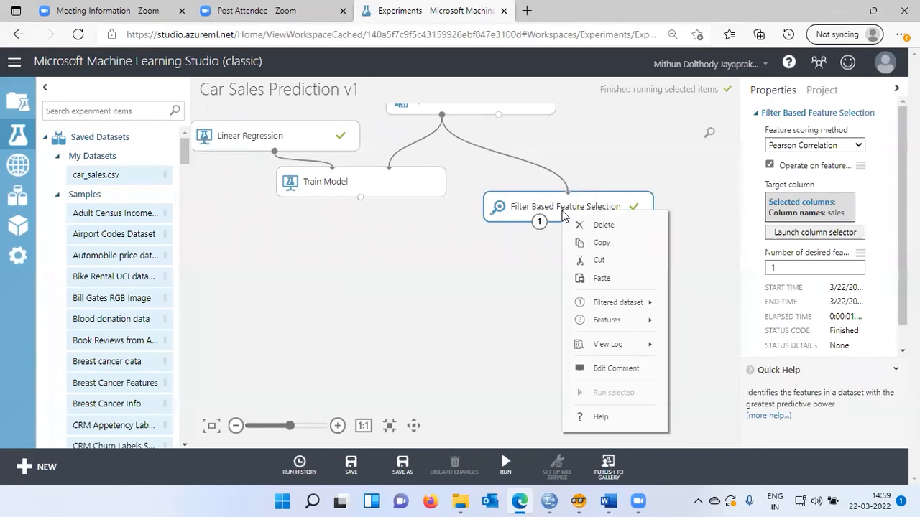
mouse_move(604, 321)
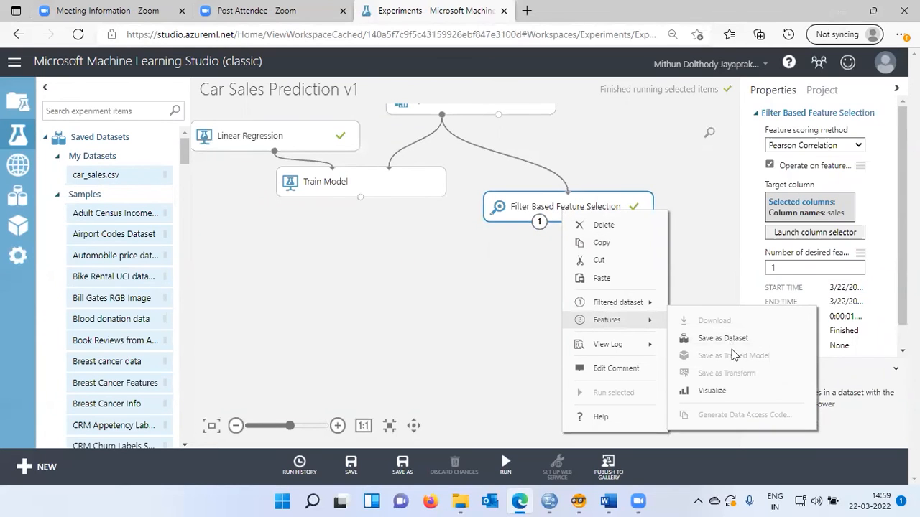
left_click(738, 389)
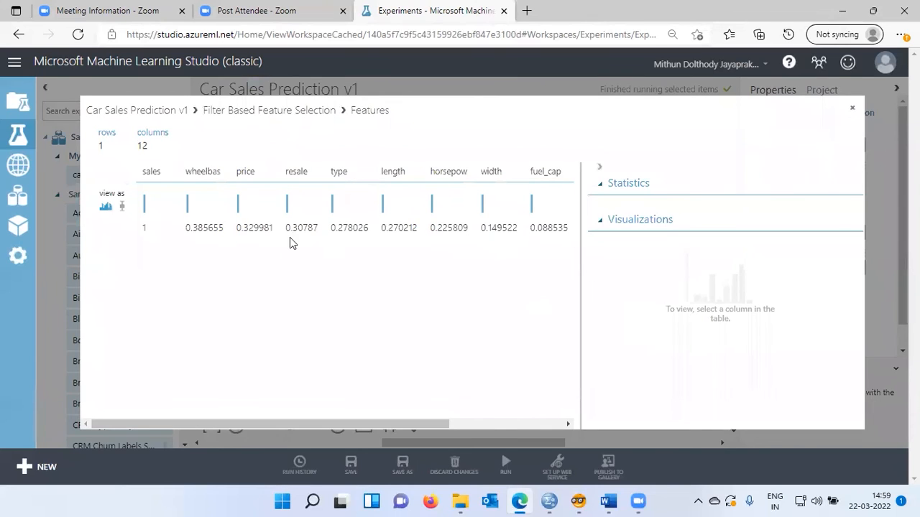
Examine the correlation scores and statistics of the sales, wheelbas, price, resale, type and length columns
left_click(161, 176)
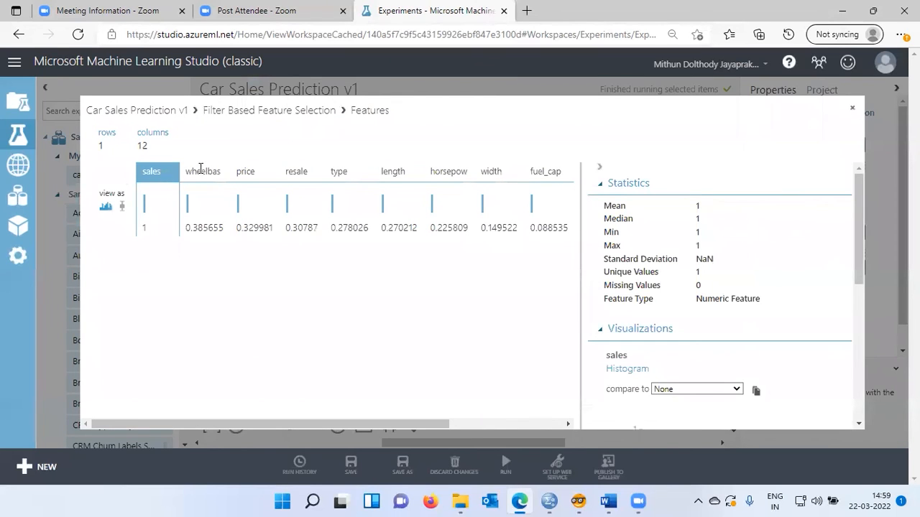
left_click(199, 172)
left_click(238, 177)
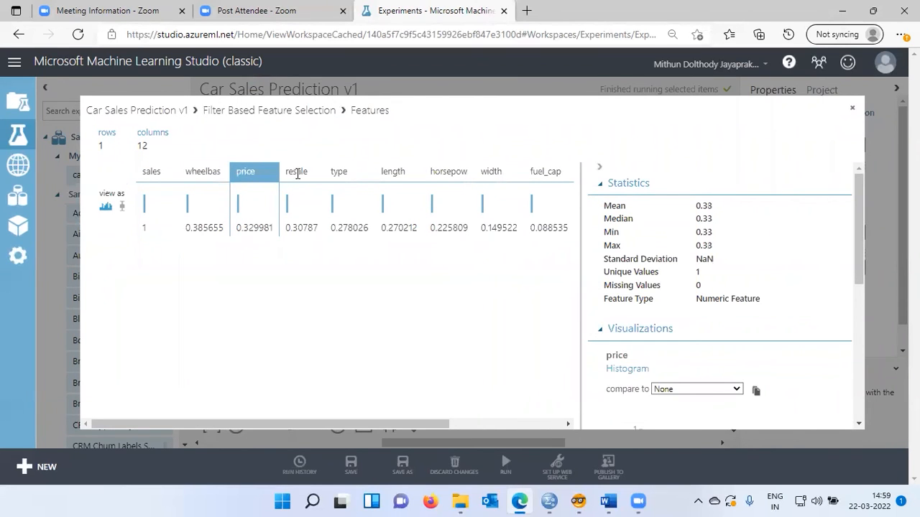
left_click(296, 173)
left_click(344, 171)
left_click(403, 177)
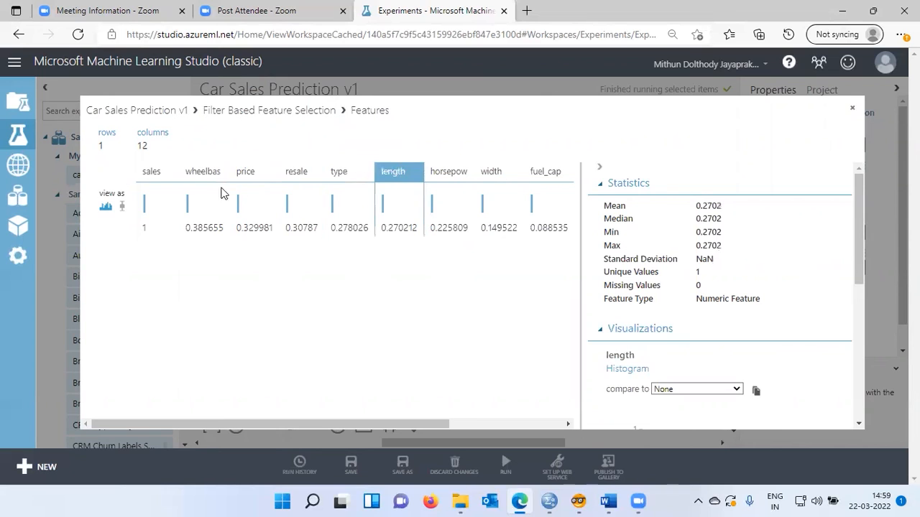
left_click(156, 175)
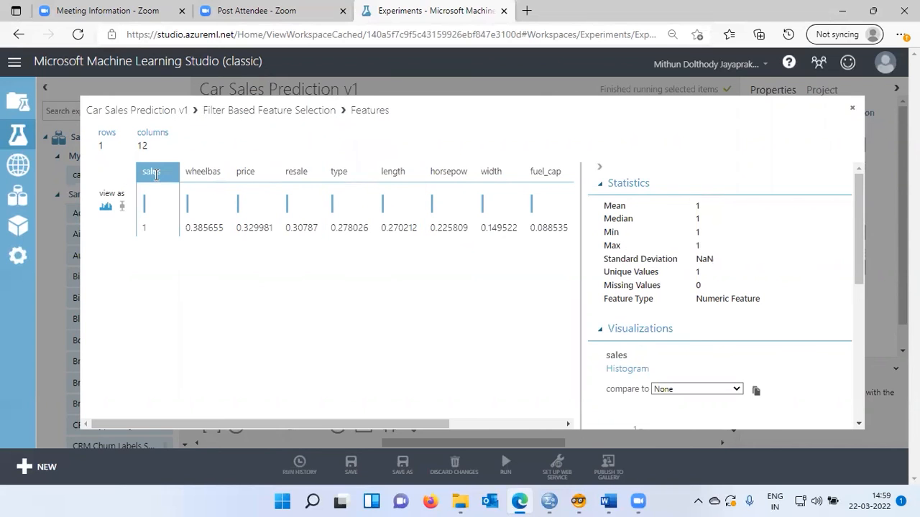
Review the correlation scores of the wheelbas, price, resale, type and length columns once more
left_click(215, 171)
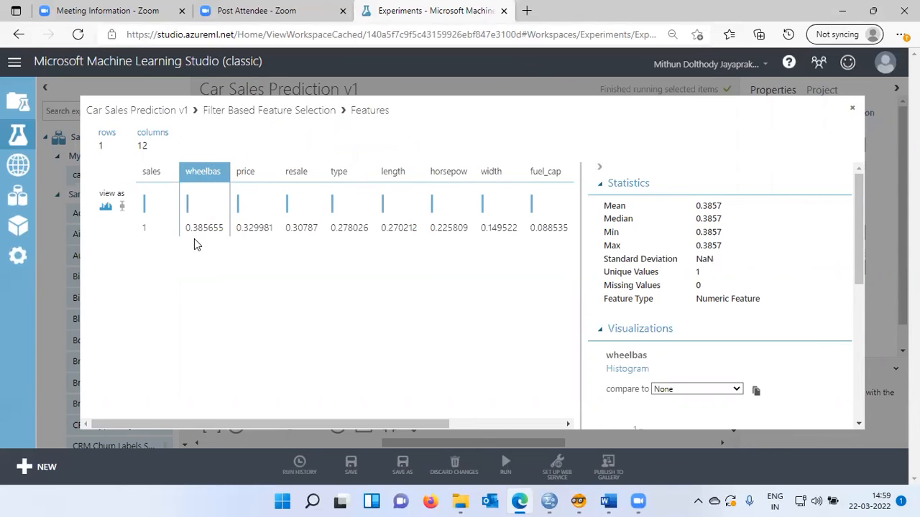
left_click(261, 174)
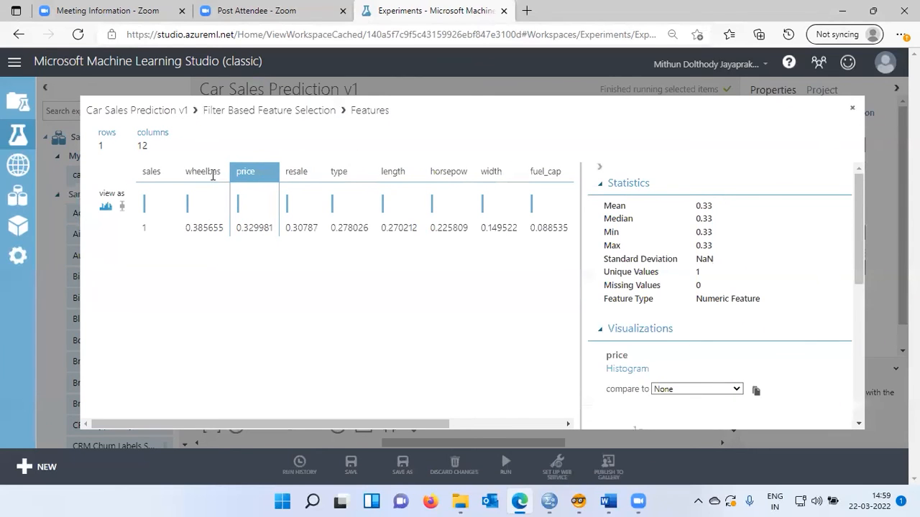
left_click(213, 175)
left_click(251, 177)
left_click(282, 177)
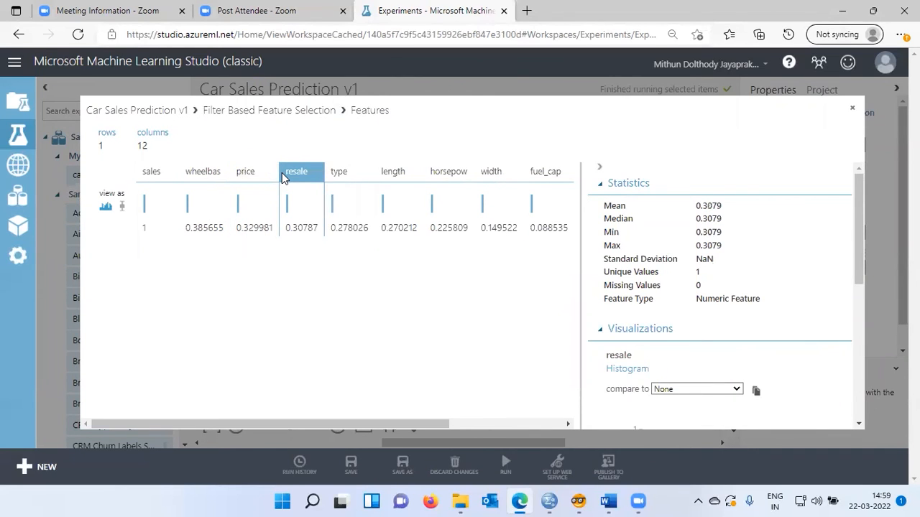
left_click(337, 174)
left_click(393, 173)
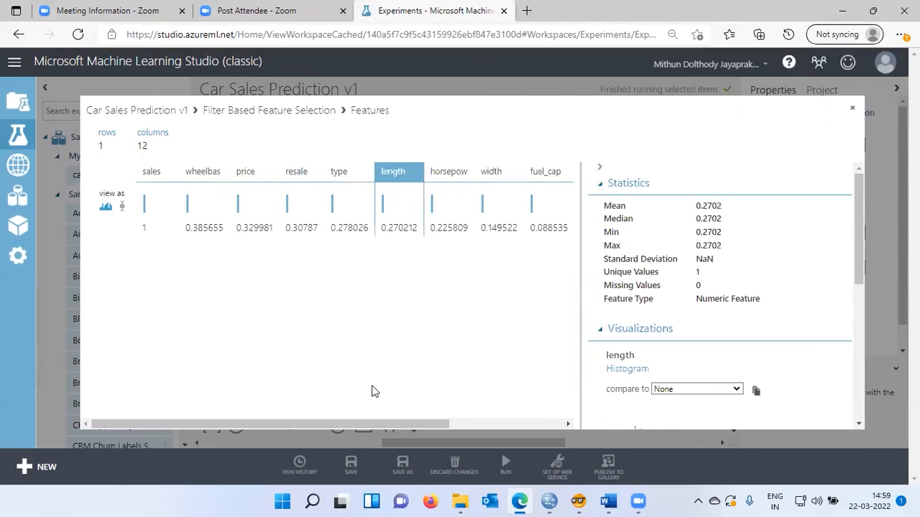
Examine the correlation scores of the curb_wgt, mpg and engine_s columns, and close the Features visualization
left_click_drag(382, 424, 538, 421)
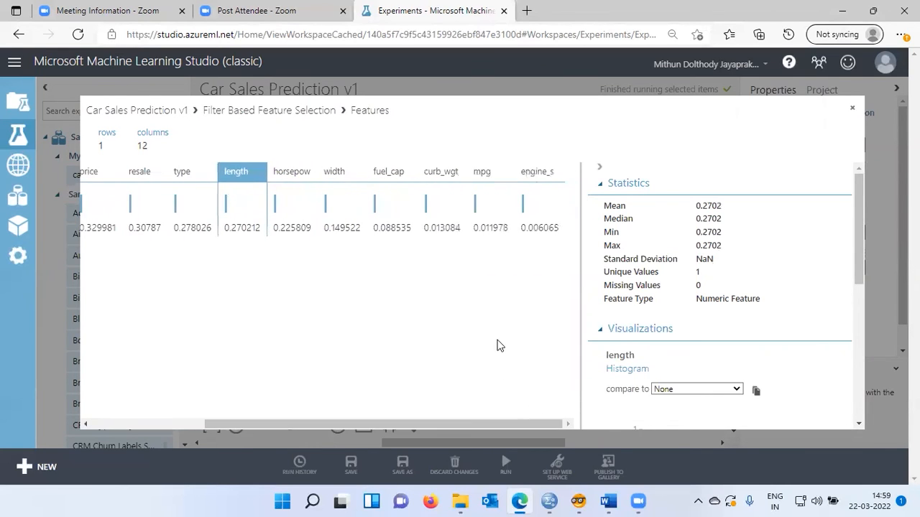
left_click(443, 172)
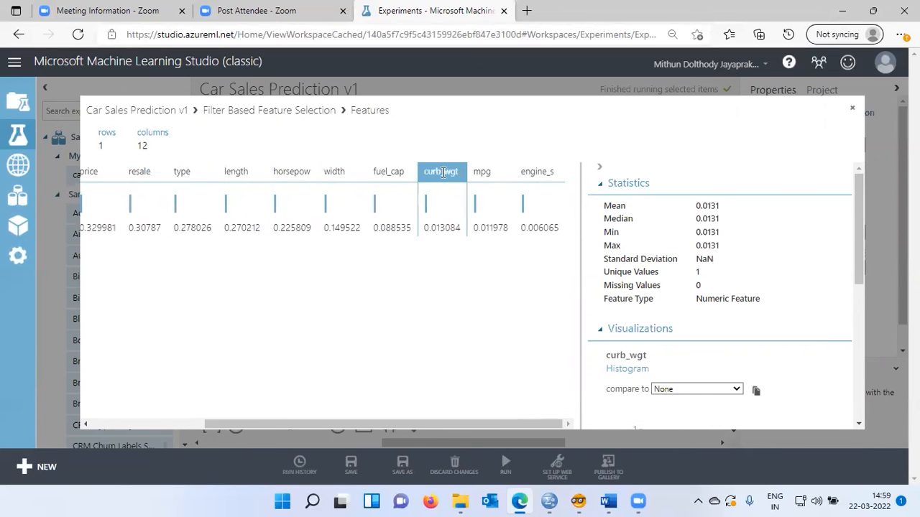
left_click(501, 178)
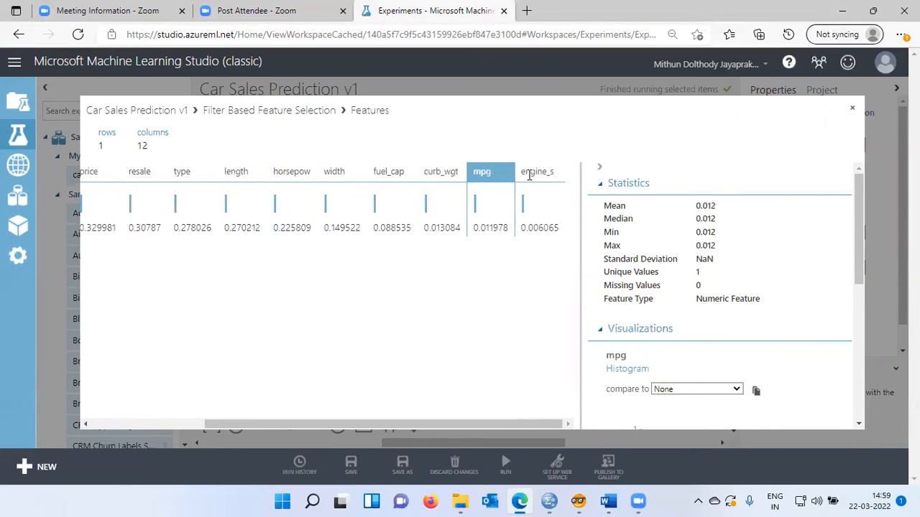
left_click(529, 174)
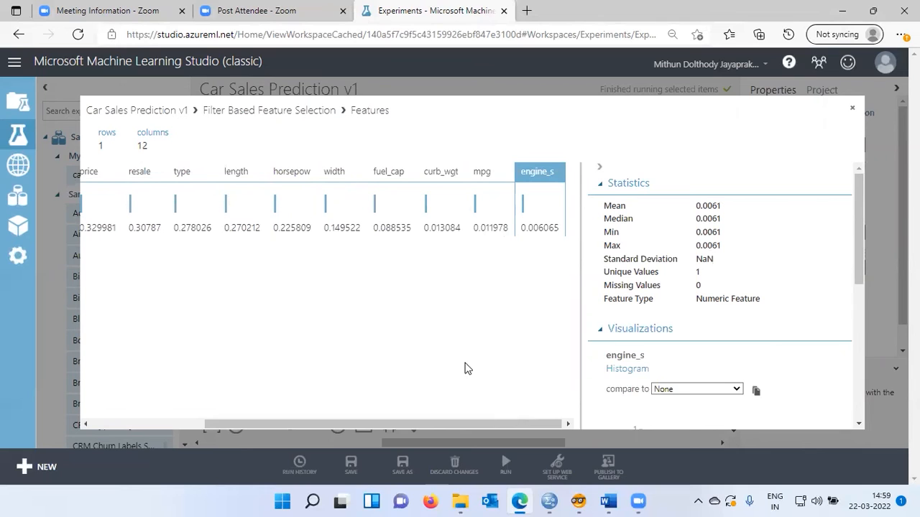
left_click_drag(401, 425, 337, 409)
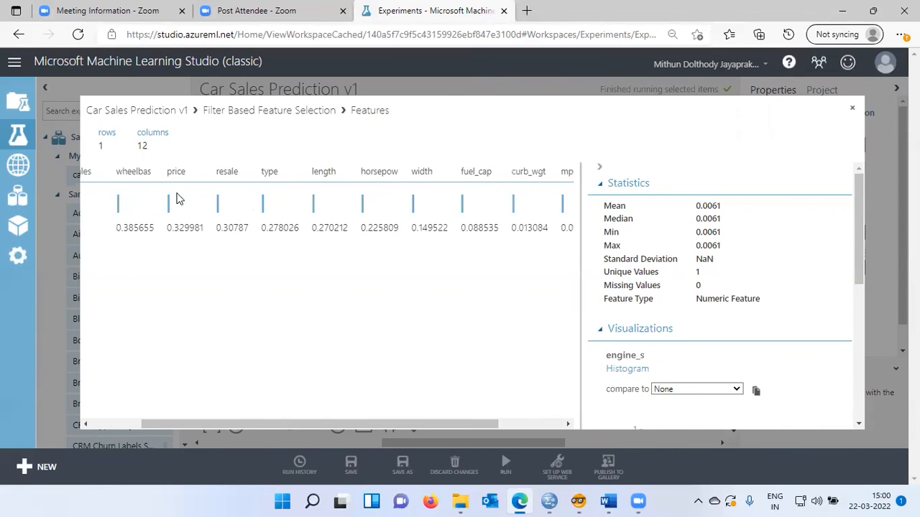
left_click(853, 114)
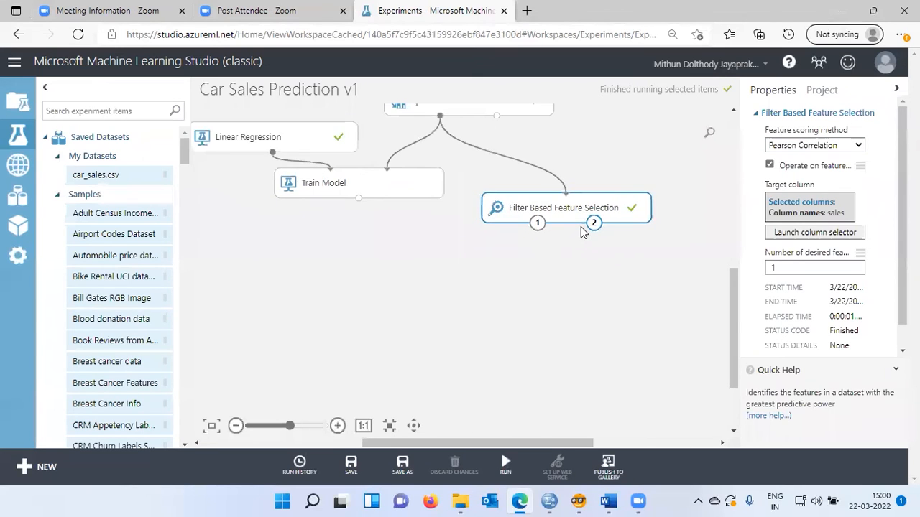
Move Filter Based Feature Selection farther from Train Model on the canvas and shift Train Model slightly
scroll(580, 226, "down", 2)
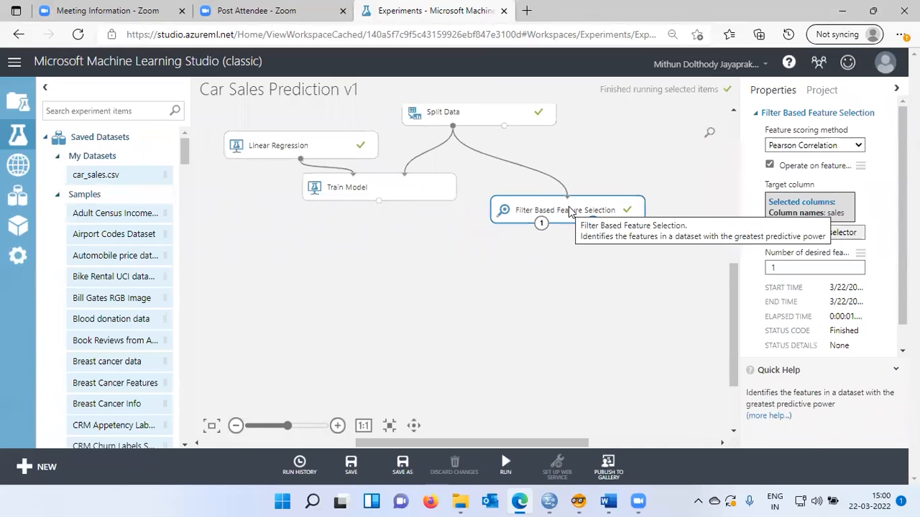
left_click_drag(572, 203, 606, 180)
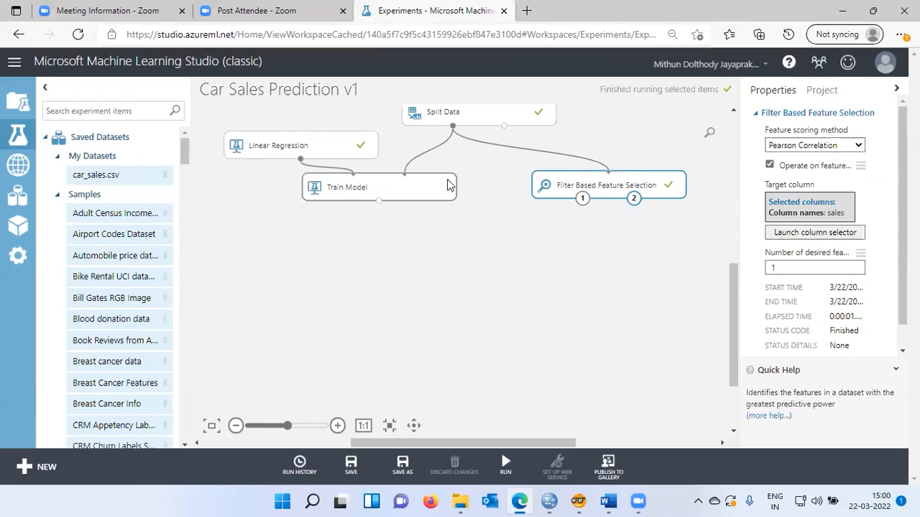
left_click_drag(363, 187, 360, 191)
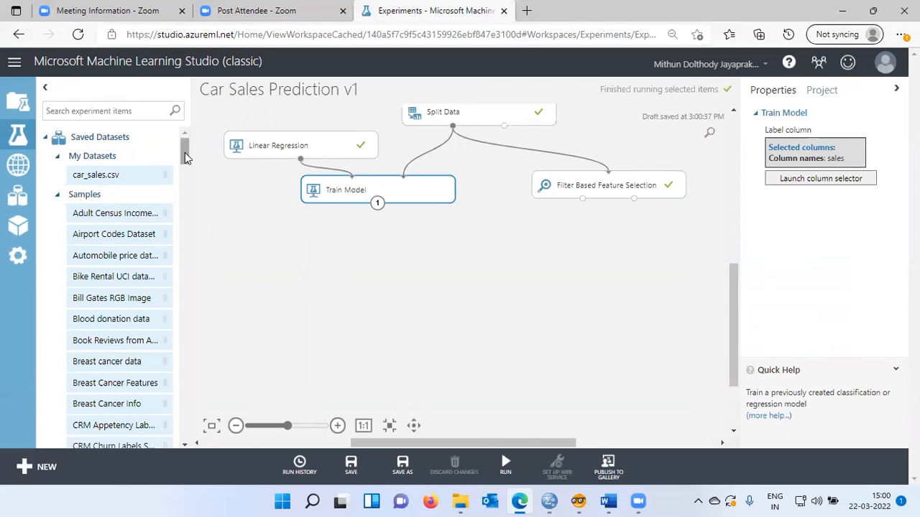
Find the Score Model module with the search term "score" and place it on the canvas below Train Model
left_click_drag(185, 157, 202, 303)
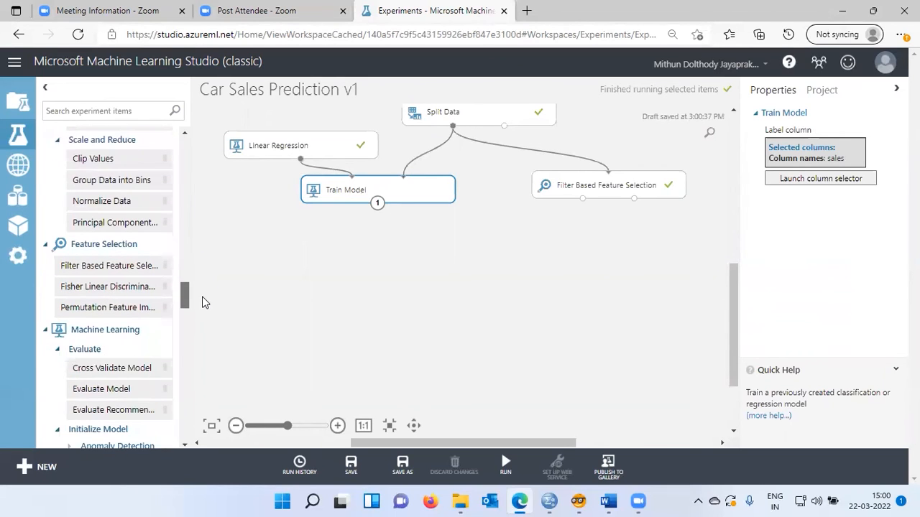
left_click(122, 111)
type("score")
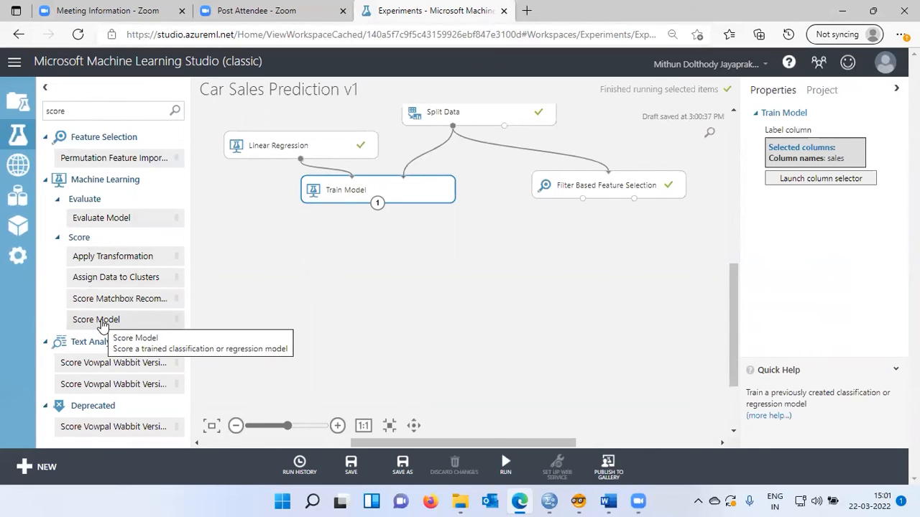
left_click_drag(103, 325, 383, 259)
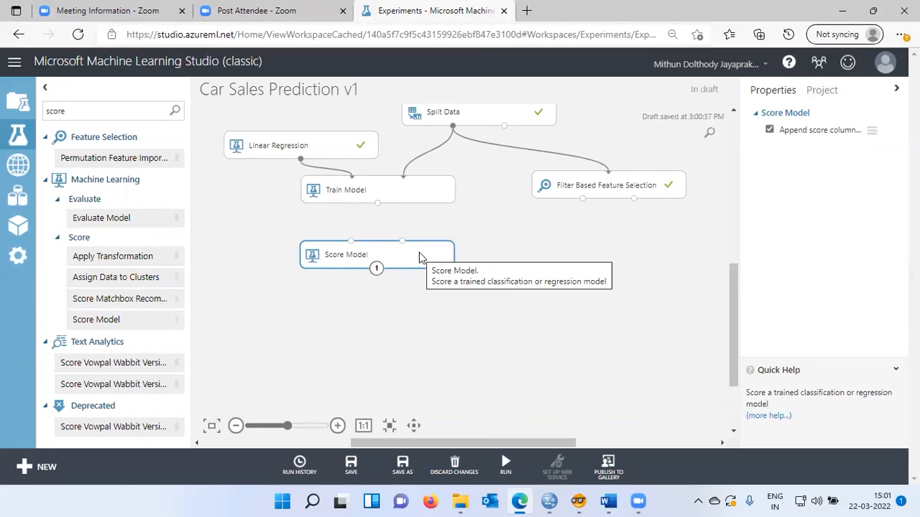
left_click_drag(391, 263, 472, 252)
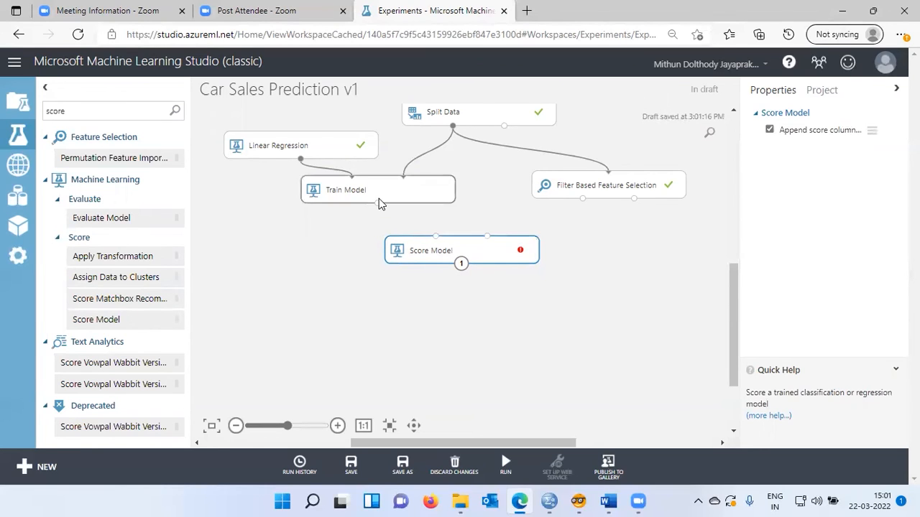
Connect Train Model's output and Split Data's Results dataset2 to the Score Model inputs, and run only the selected module
left_click_drag(377, 204, 437, 241)
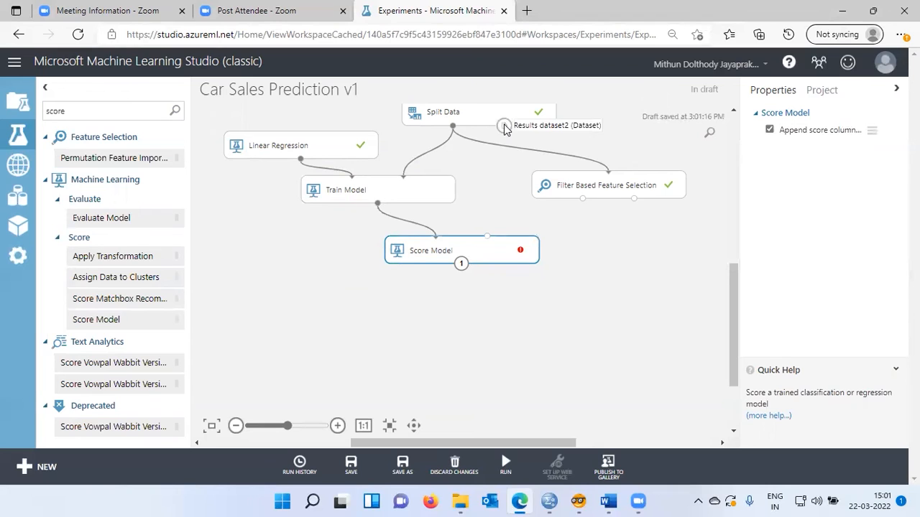
left_click_drag(504, 126, 483, 241)
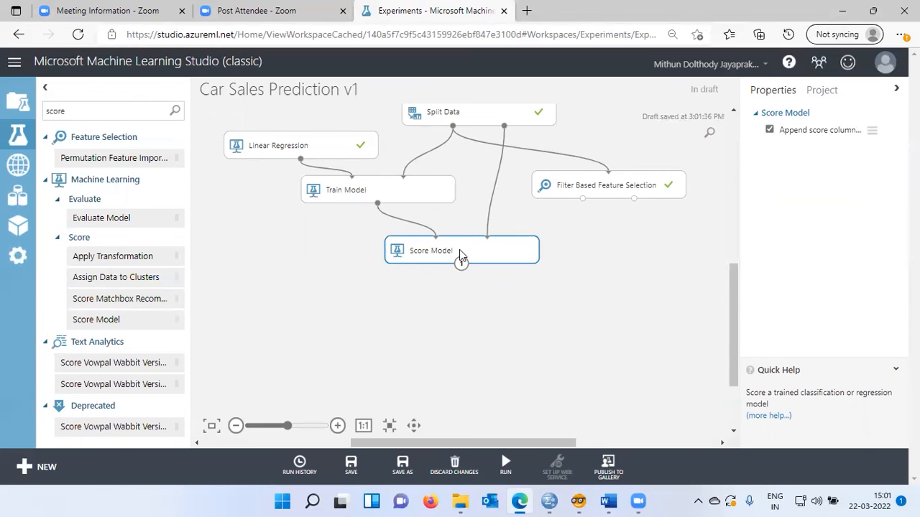
mouse_move(509, 476)
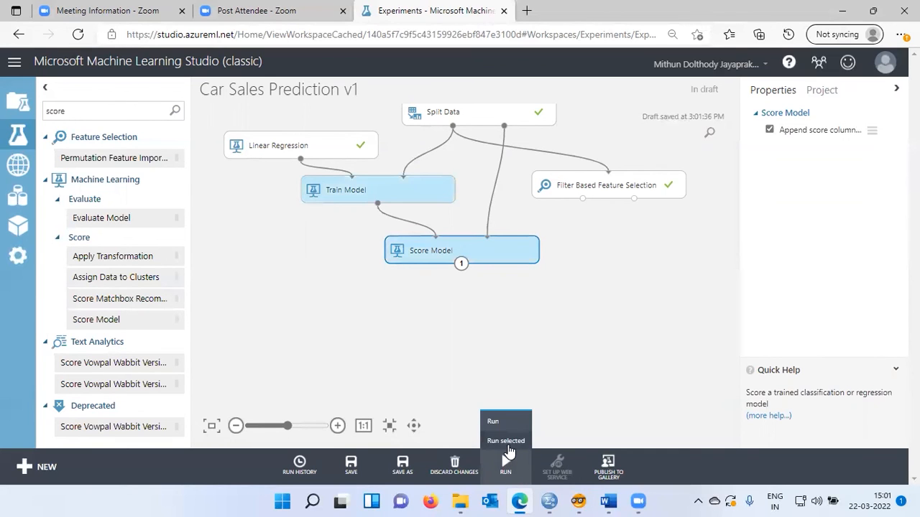
left_click(506, 441)
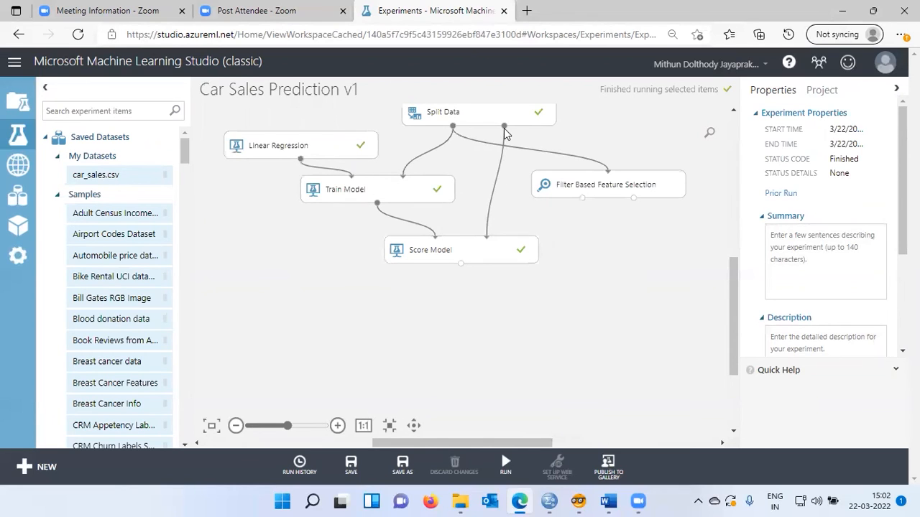
Add an Evaluate Model module below Score Model and connect Score Model's output to its first input
left_click(468, 256)
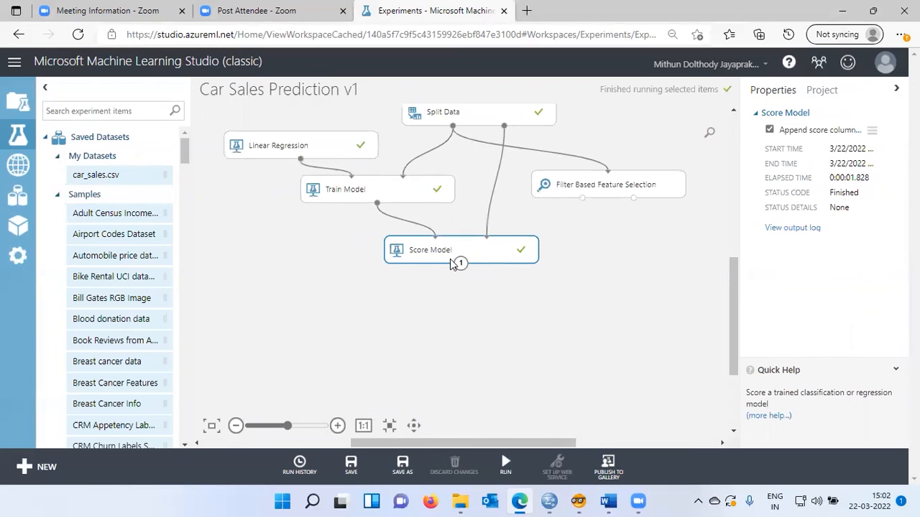
scroll(454, 259, "up", 1)
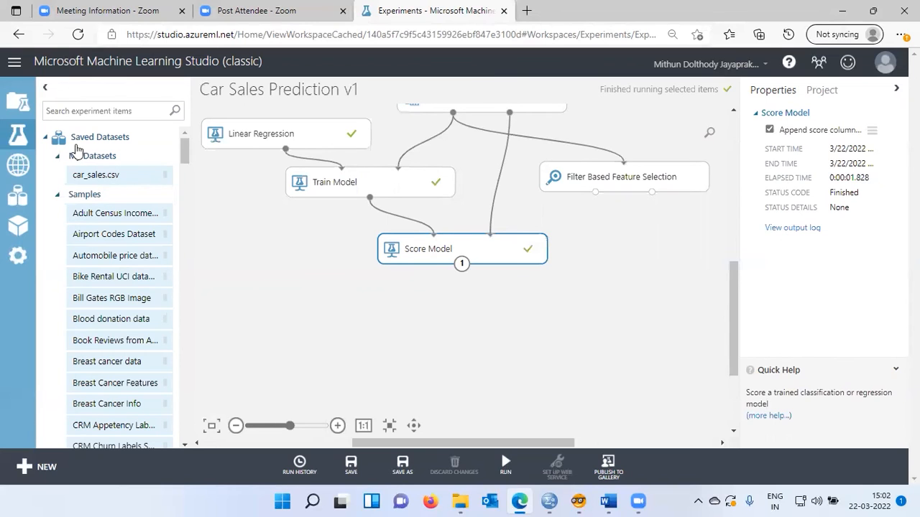
left_click(58, 196)
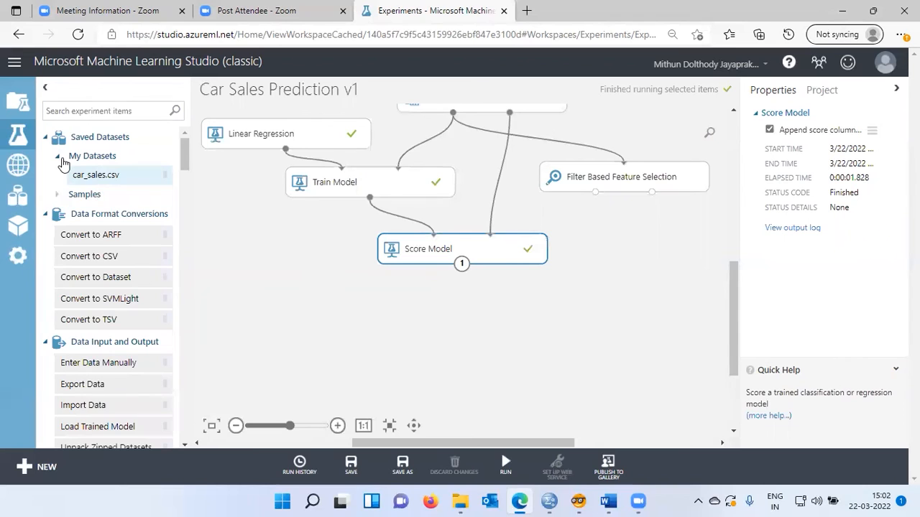
left_click(58, 158)
left_click(45, 194)
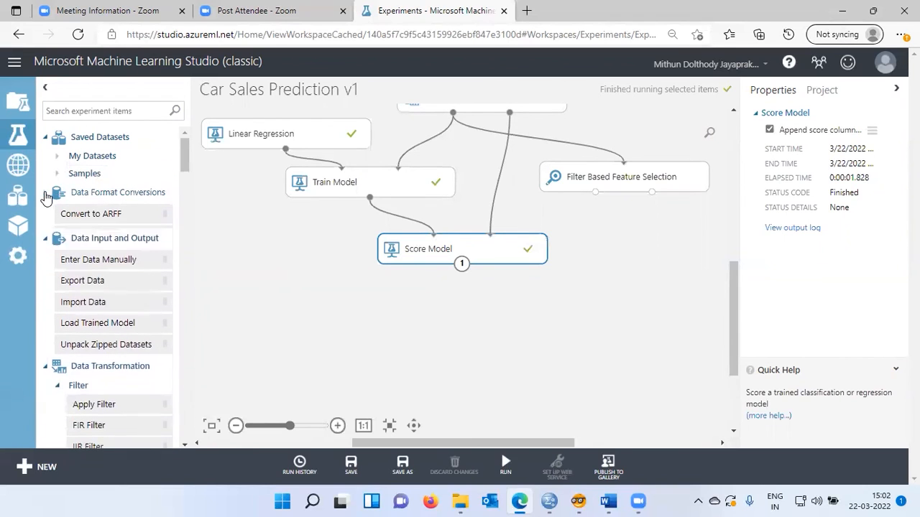
left_click(45, 214)
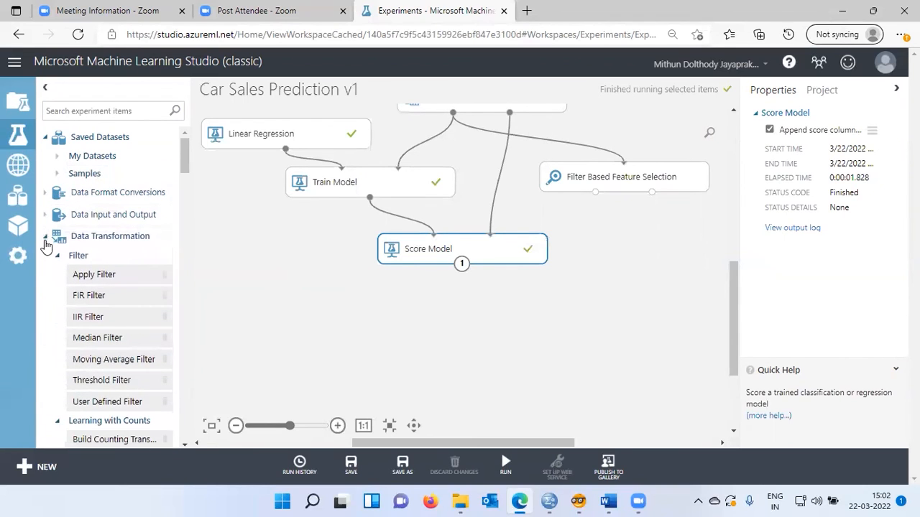
left_click(45, 238)
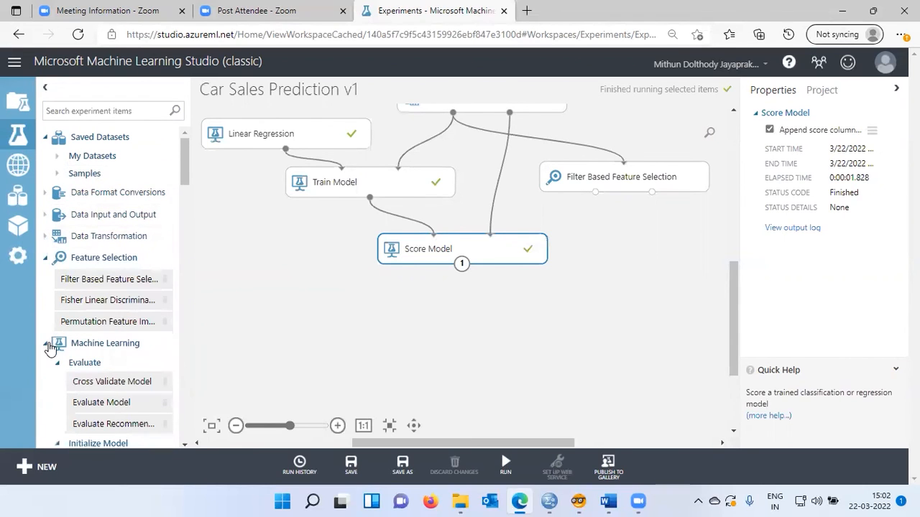
left_click_drag(184, 178, 184, 207)
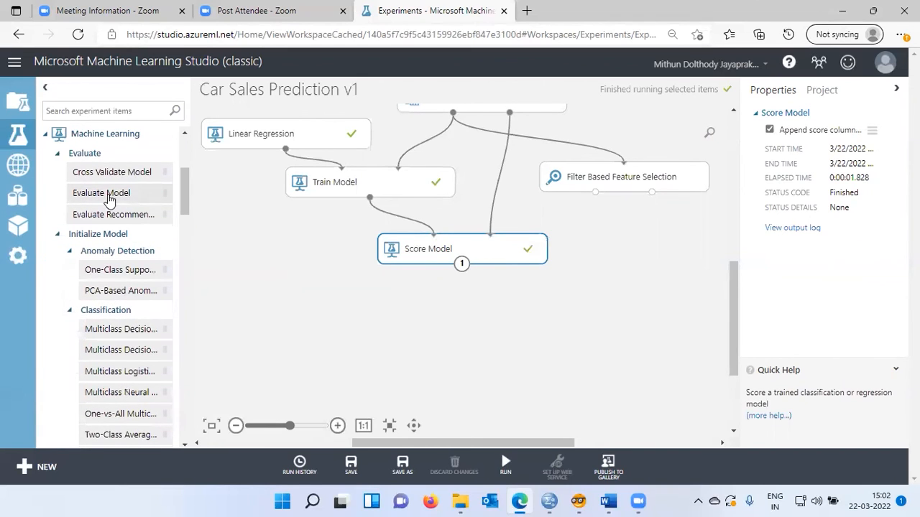
left_click_drag(97, 197, 477, 307)
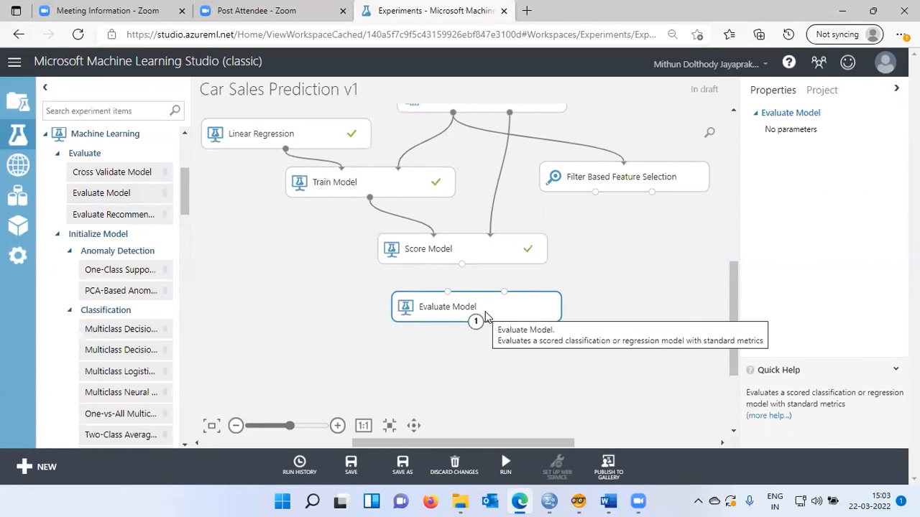
left_click_drag(462, 265, 448, 293)
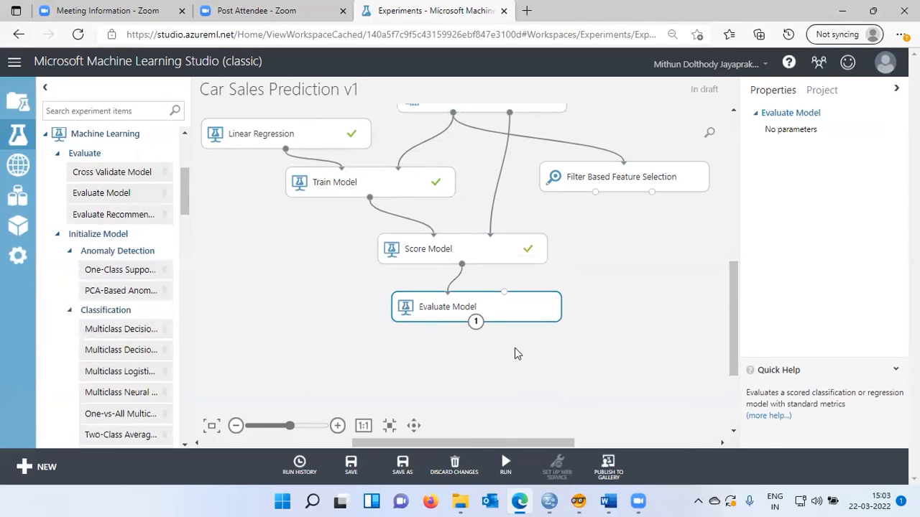
Run only the Evaluate Model module and visualize its evaluation results
right_click(488, 314)
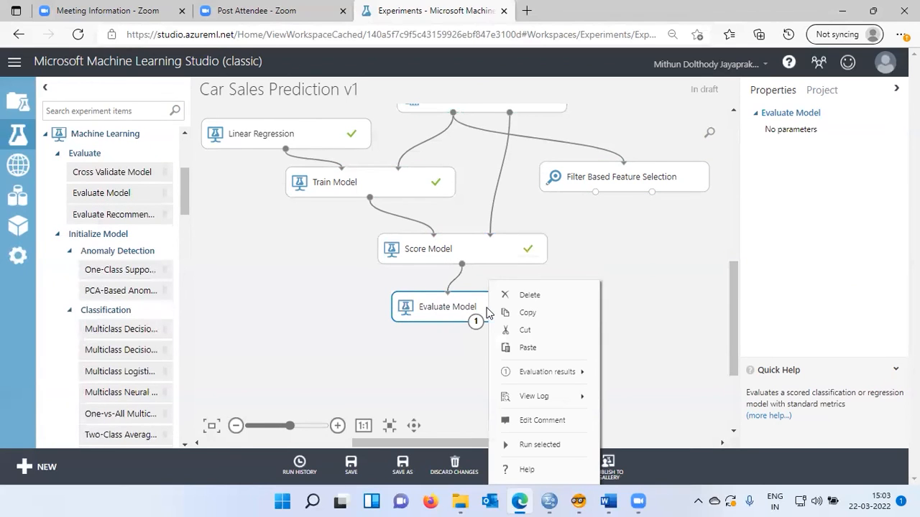
left_click(549, 445)
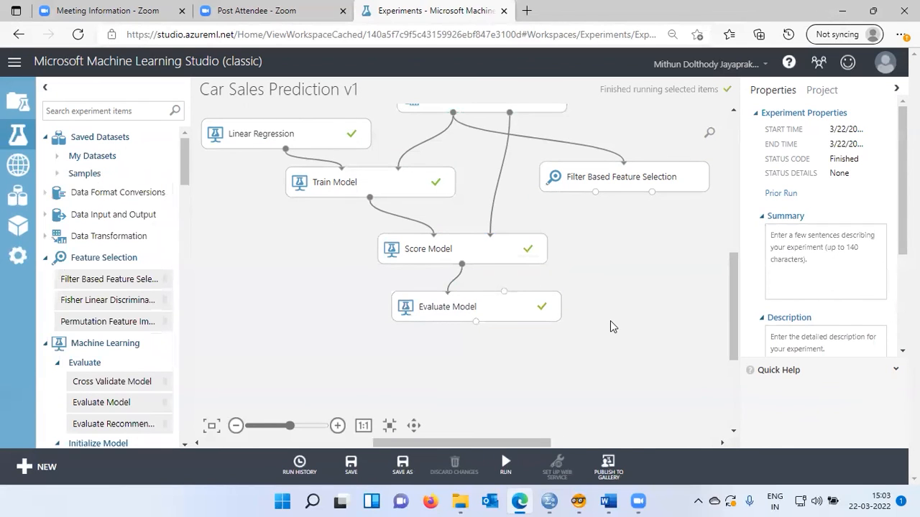
right_click(501, 320)
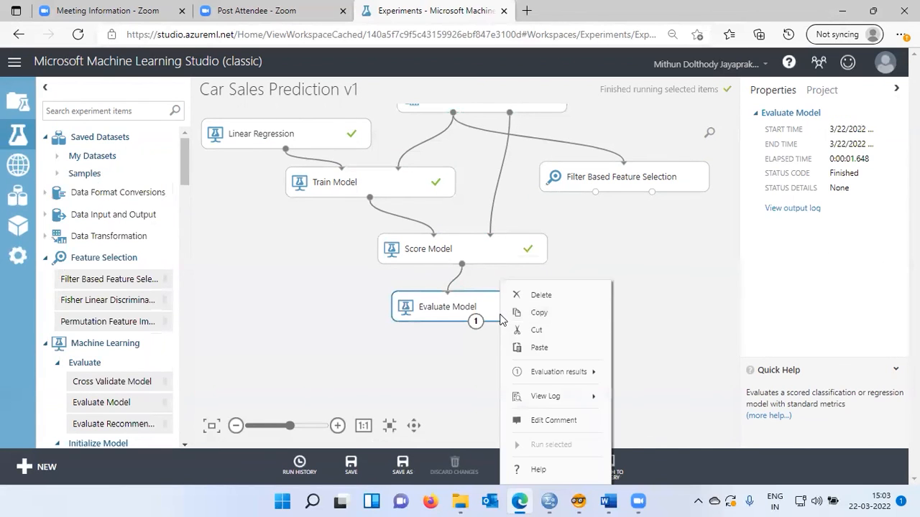
mouse_move(550, 372)
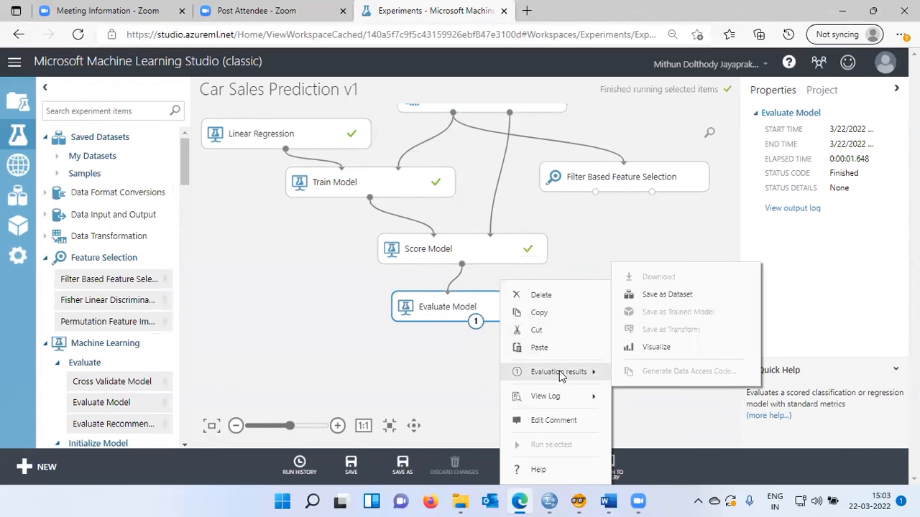
left_click(656, 347)
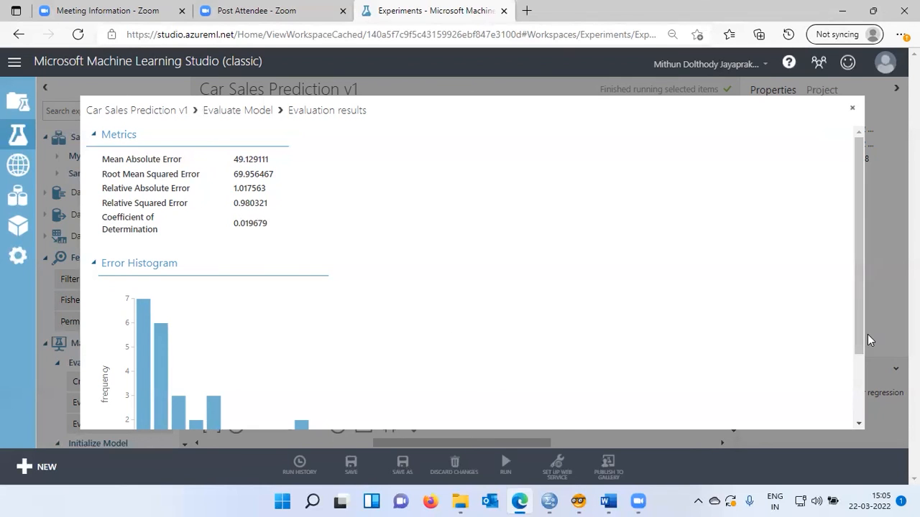
Examine the error histogram and metrics in the Evaluate Model results, and close the results view
left_click_drag(858, 330, 855, 407)
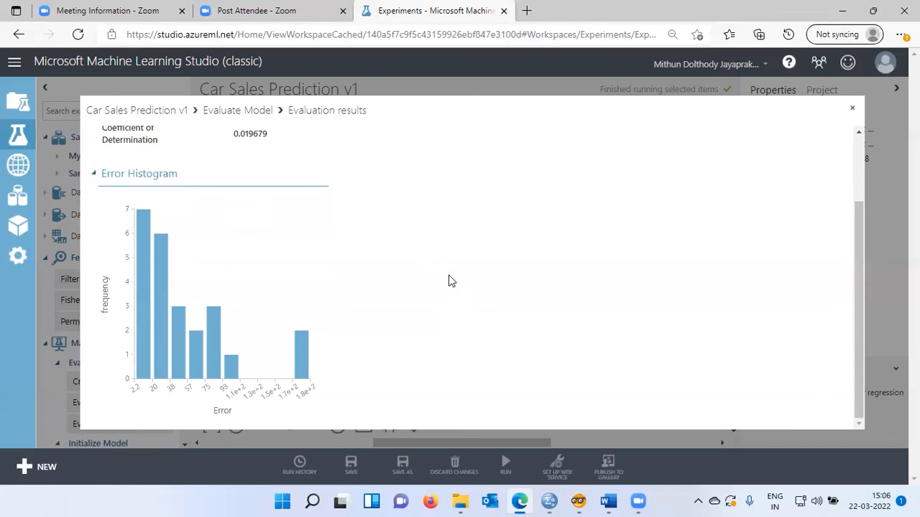
scroll(448, 280, "up", 1)
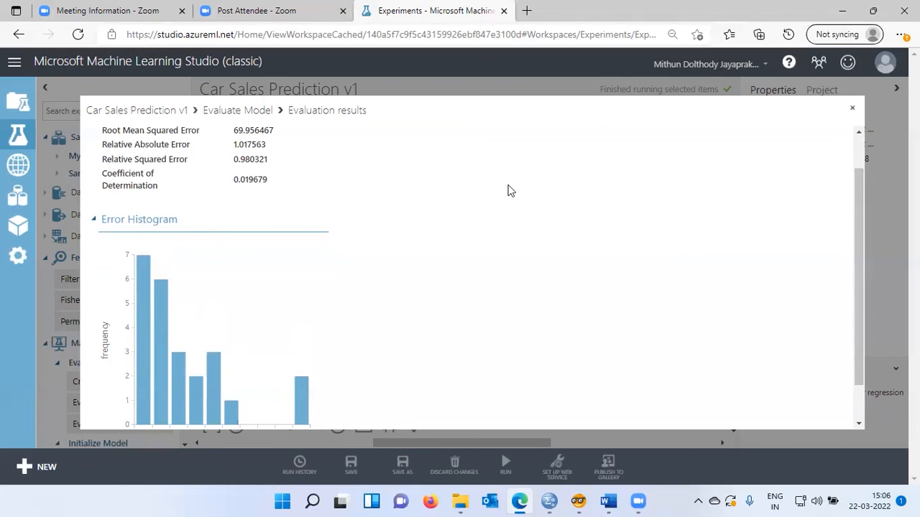
left_click(854, 112)
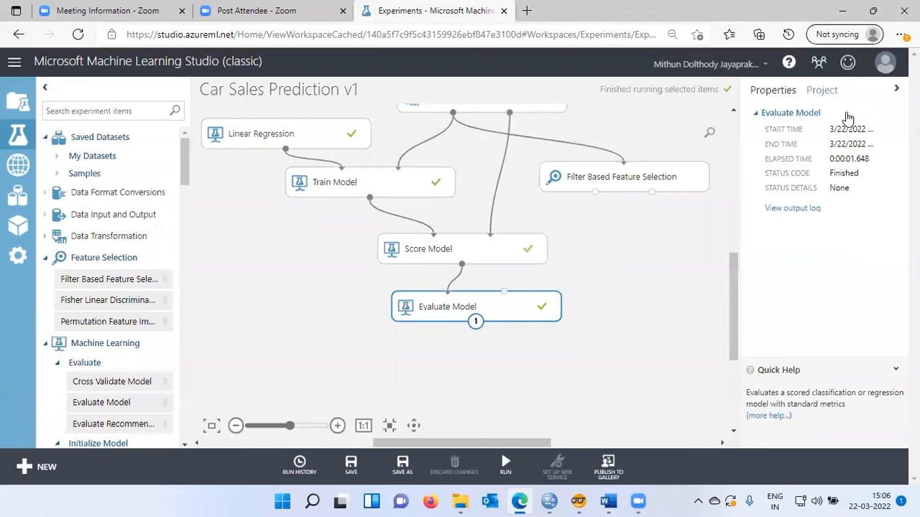
In Select Columns in Dataset, remove the sales column from the selection and add lnsales instead
scroll(643, 333, "up", 1)
scroll(642, 334, "down", 2)
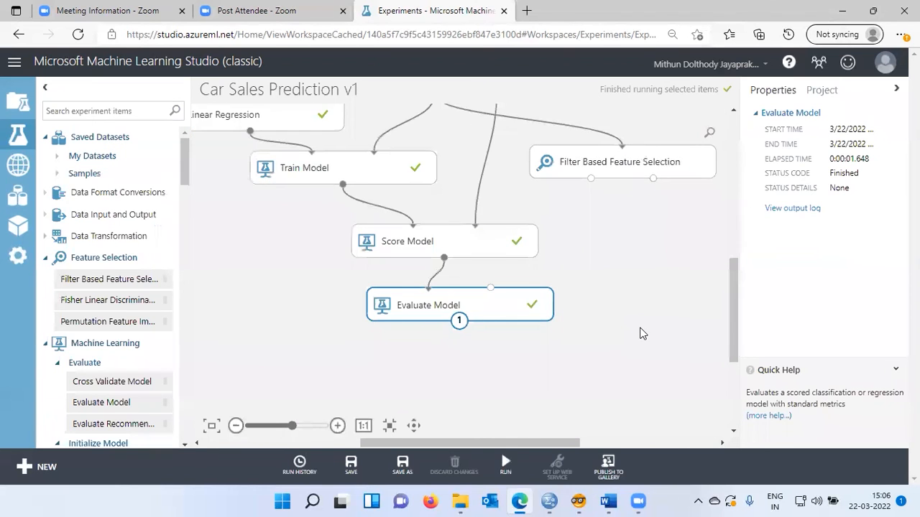
left_click_drag(735, 299, 735, 235)
left_click(537, 240)
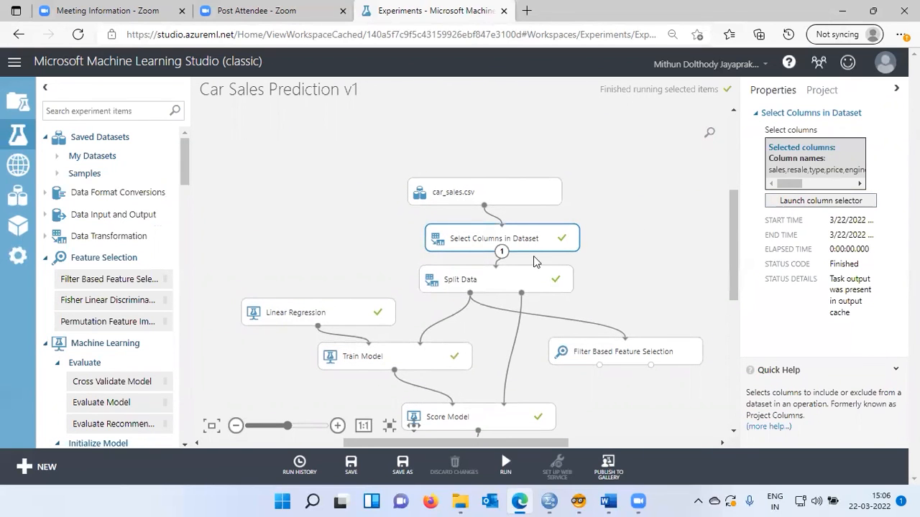
left_click(823, 202)
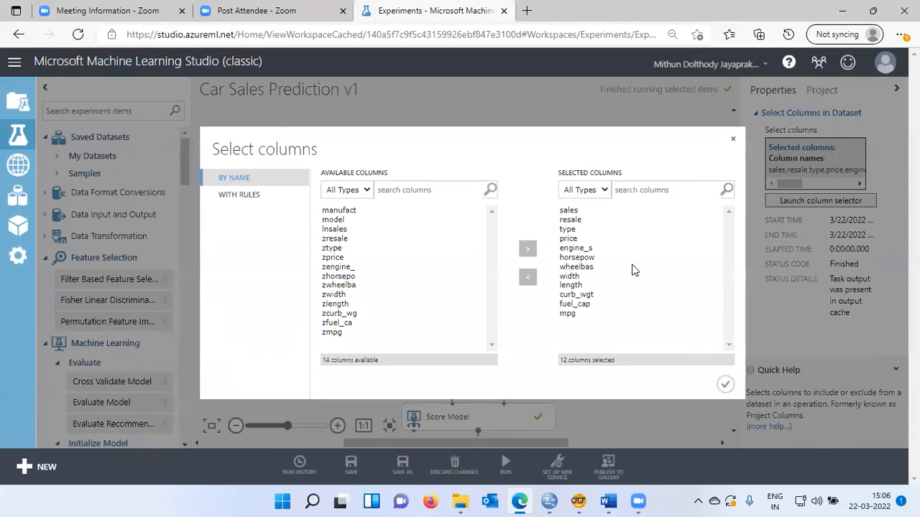
left_click(579, 212)
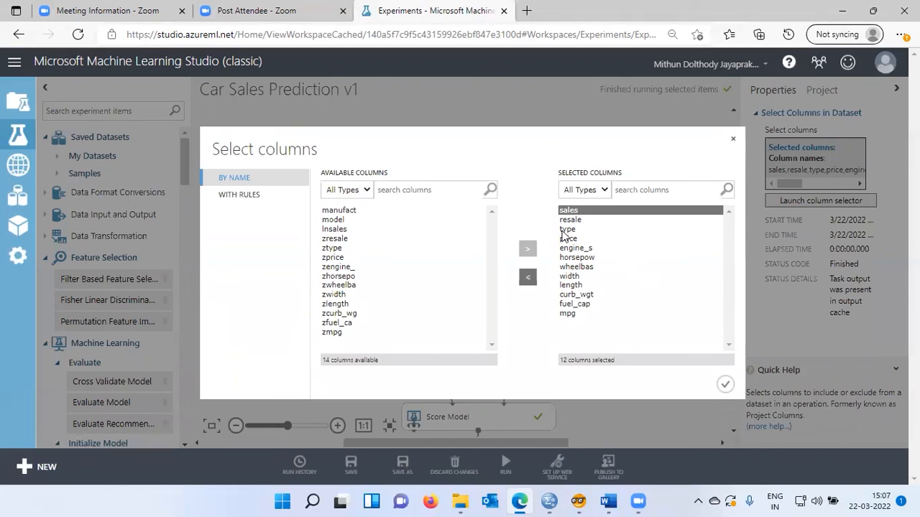
left_click(526, 283)
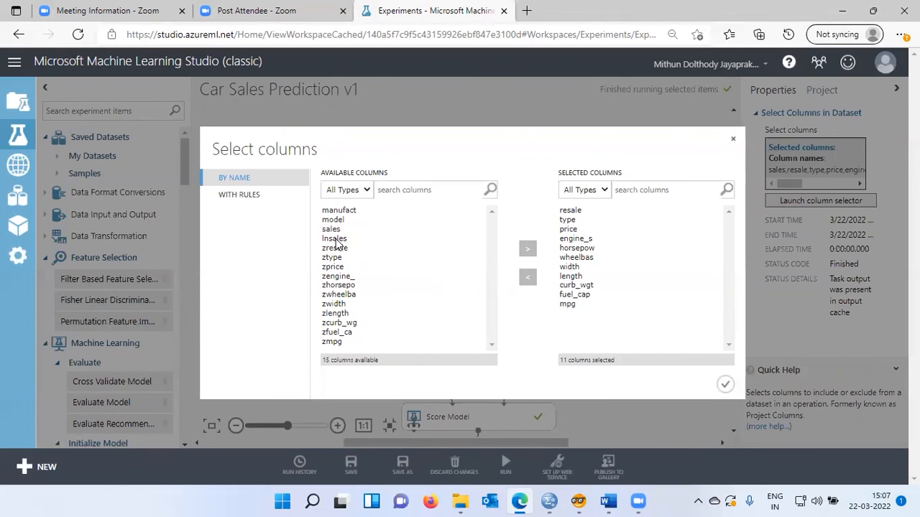
left_click(337, 238)
left_click(528, 250)
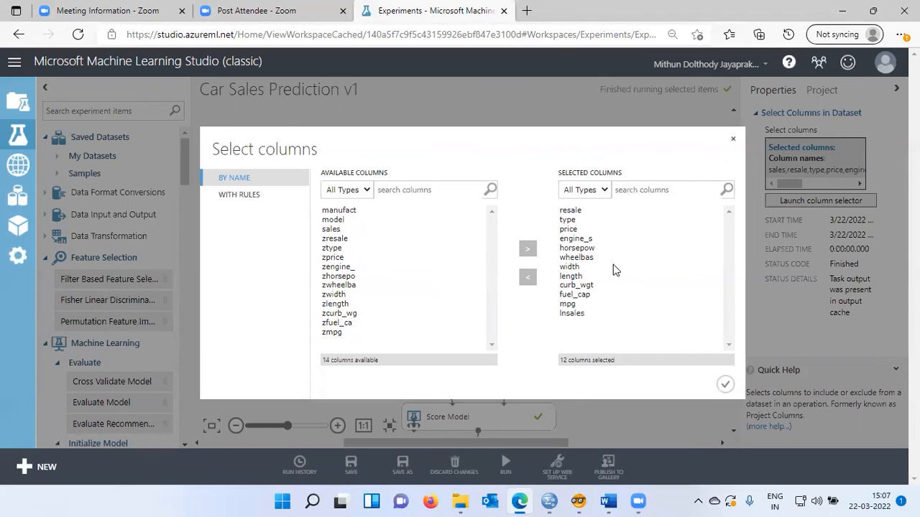
left_click(727, 386)
Change Train Model's label column to lnsales
left_click_drag(735, 289, 735, 314)
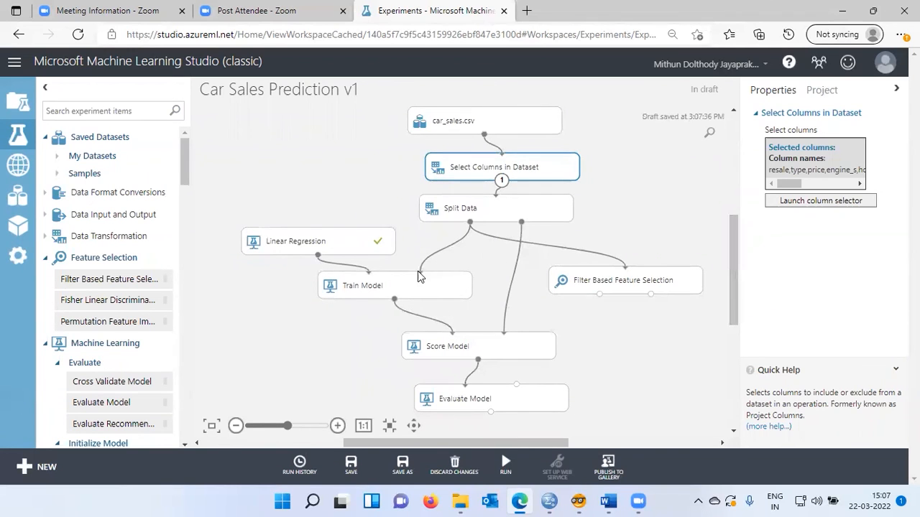
left_click(381, 291)
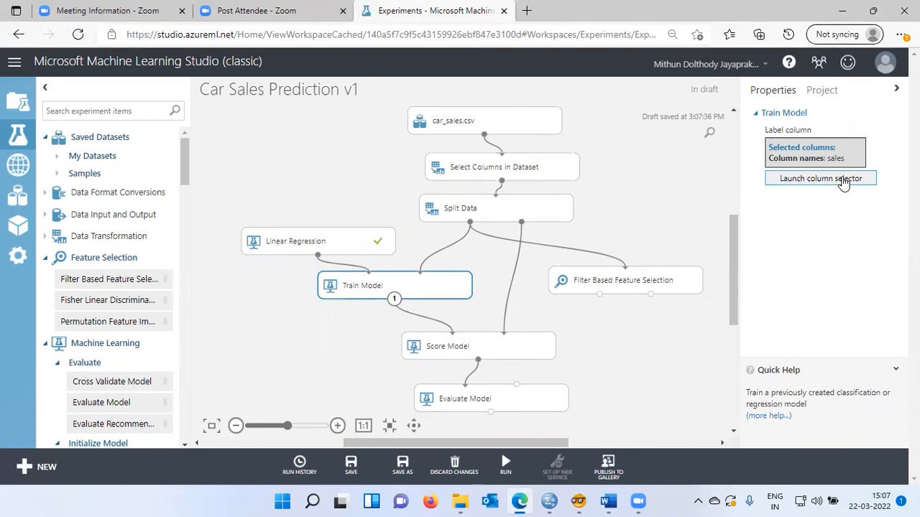
left_click(816, 184)
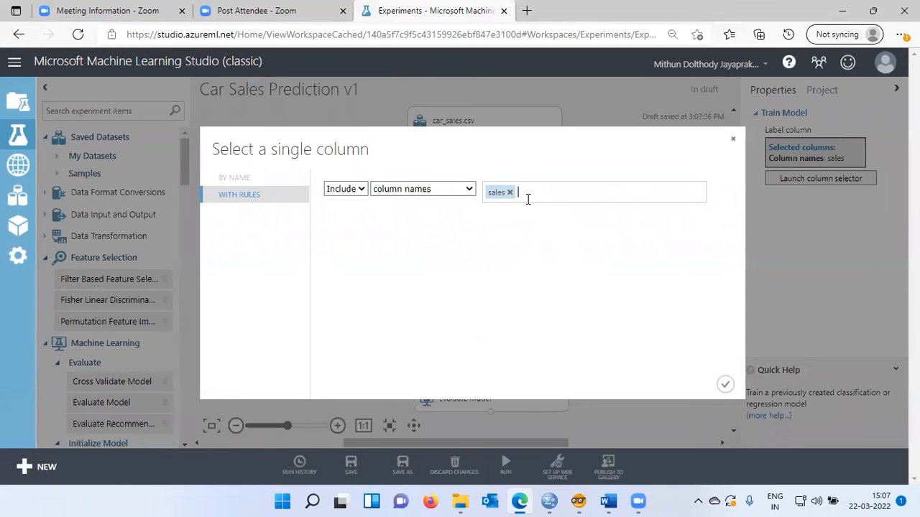
left_click(510, 193)
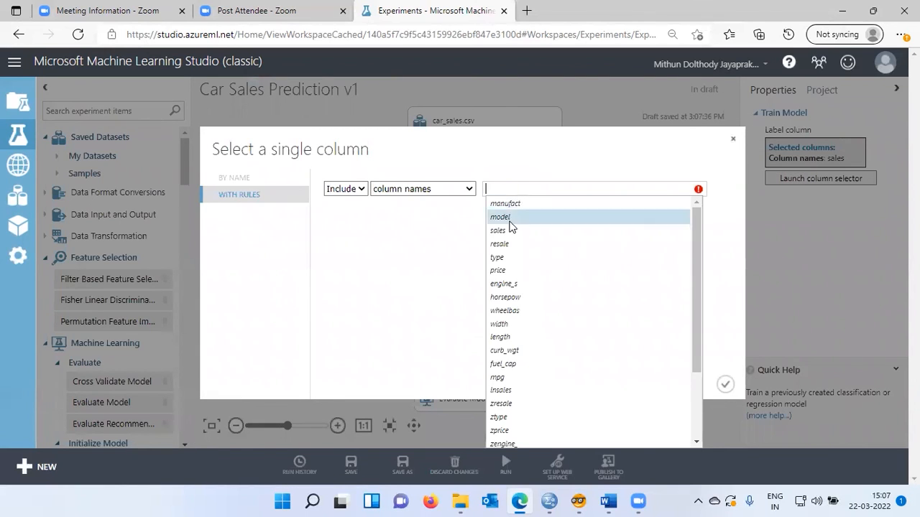
left_click(505, 392)
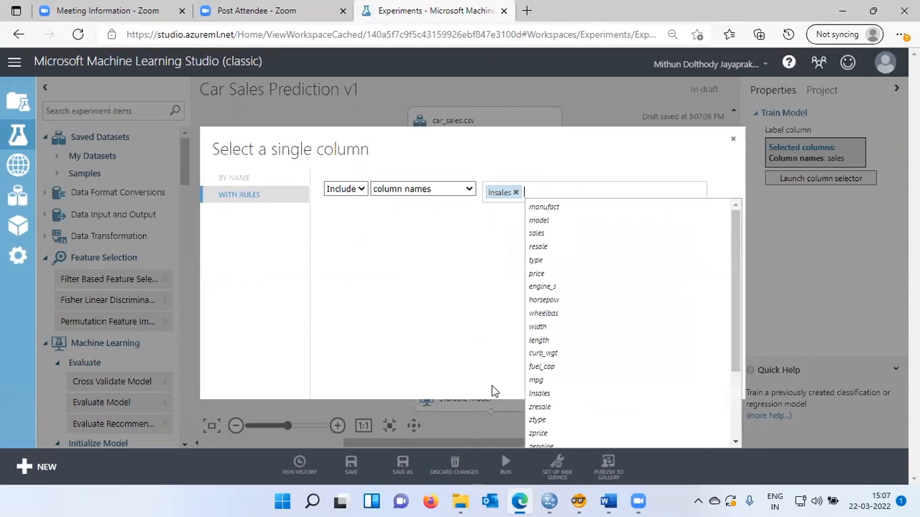
left_click(467, 315)
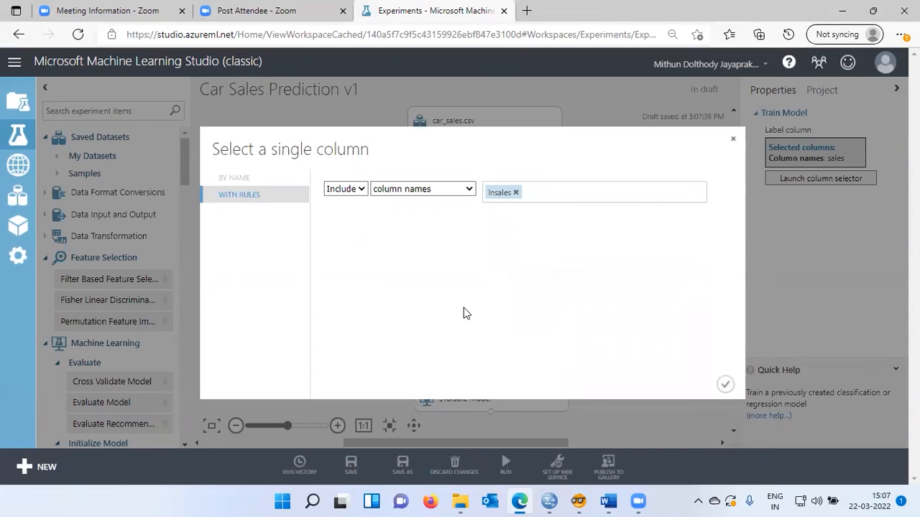
left_click(726, 387)
Delete the Filter Based Feature Selection module and run the whole experiment
left_click(603, 286)
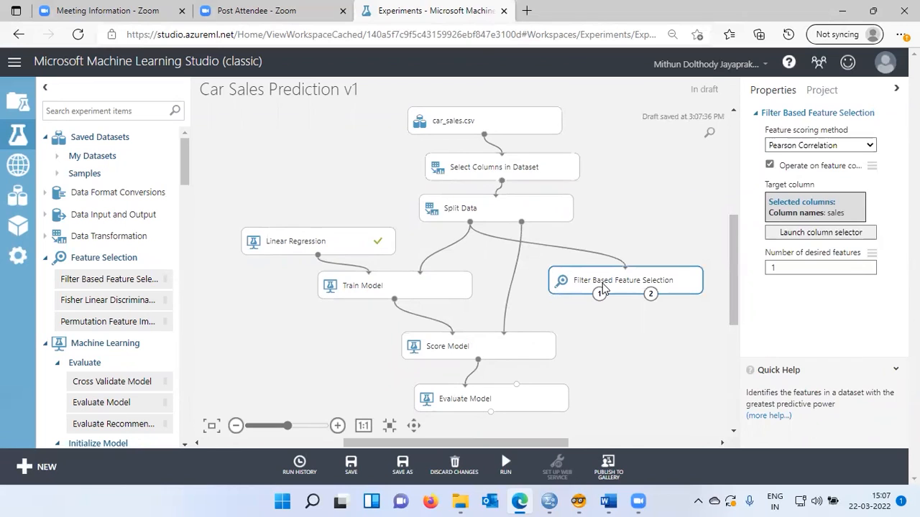
key("Delete")
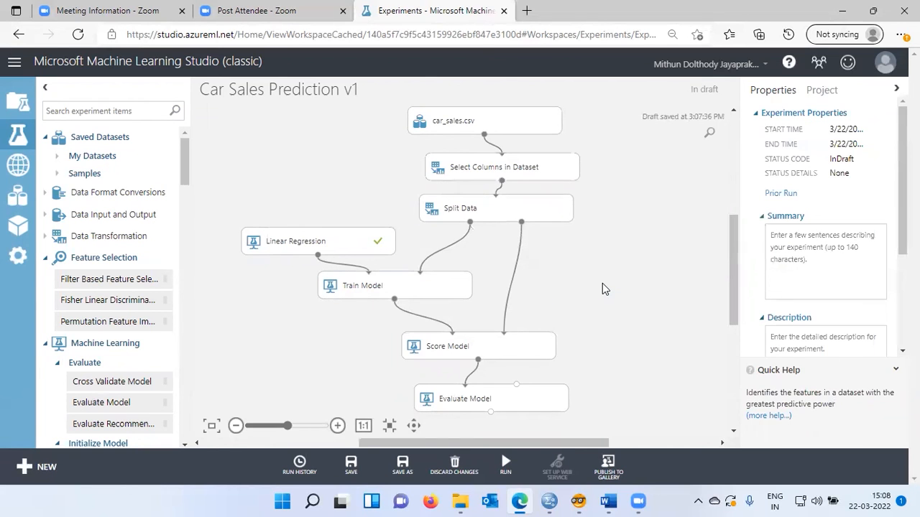
scroll(667, 310, "down", 3)
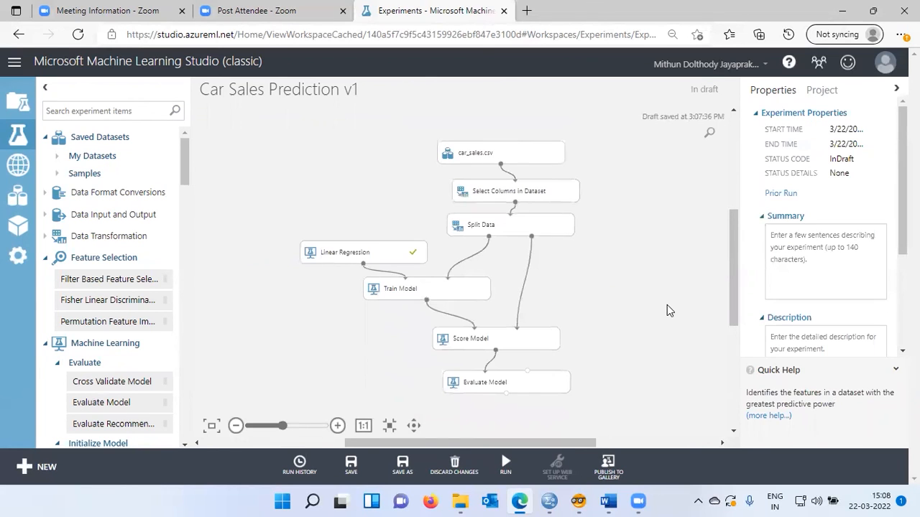
left_click(488, 396)
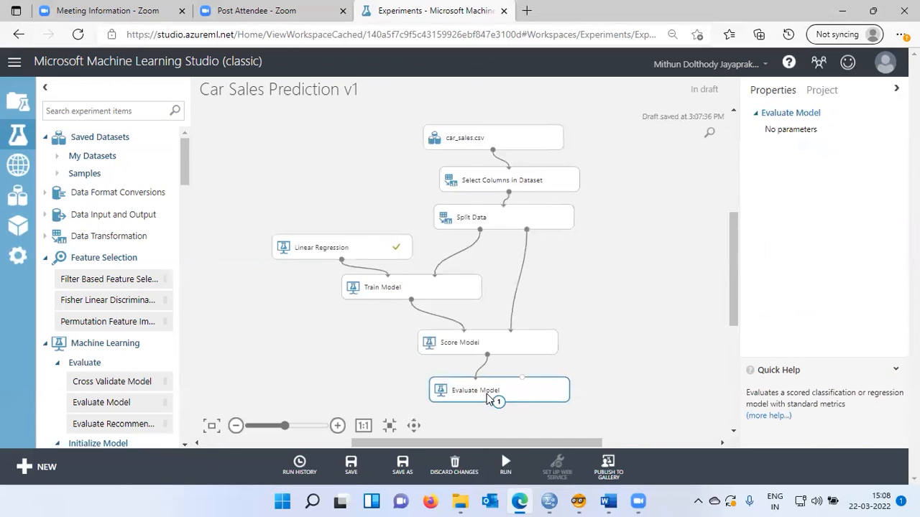
mouse_move(505, 462)
left_click(506, 441)
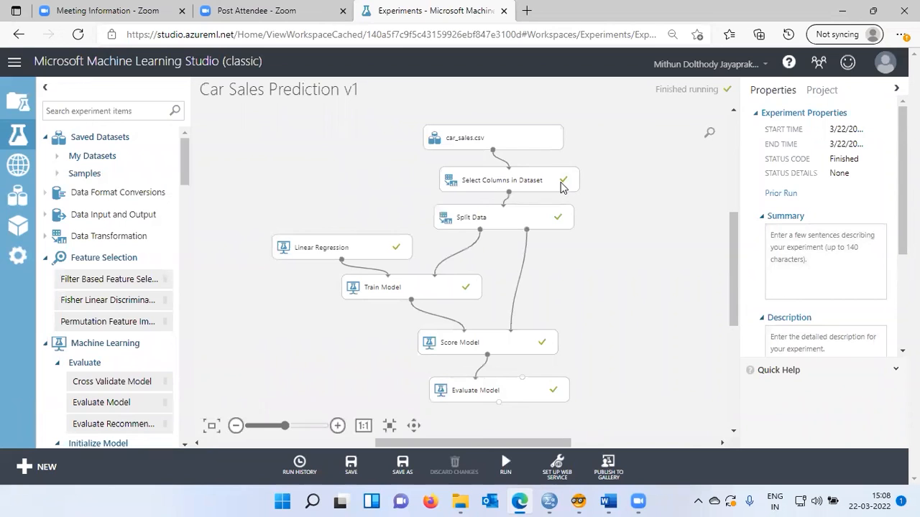
Visualize Evaluate Model's evaluation results, check the coefficient of determination, and close the results view
right_click(533, 393)
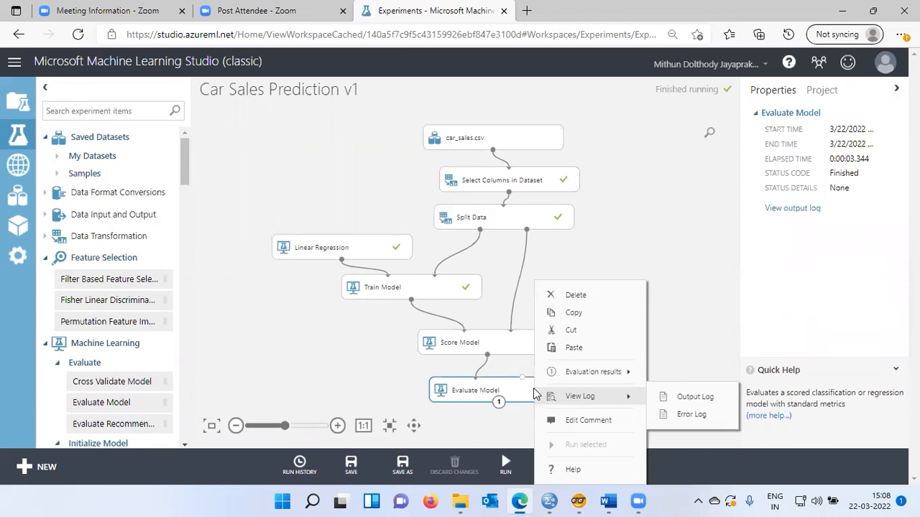
mouse_move(586, 375)
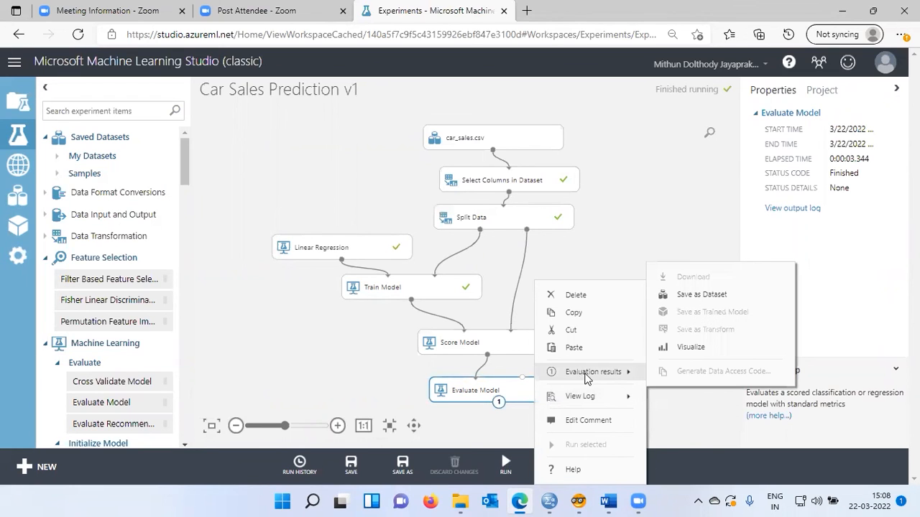
left_click(697, 349)
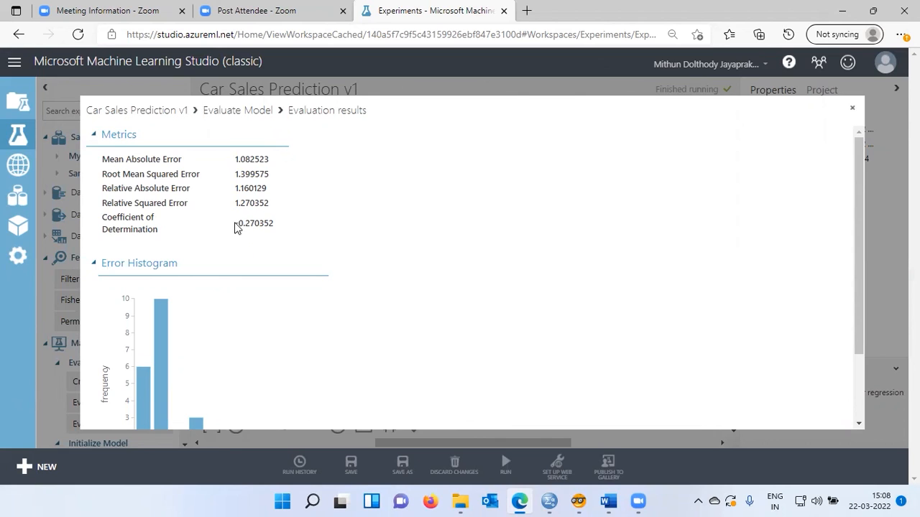
left_click_drag(235, 224, 255, 225)
left_click(418, 211)
left_click(852, 110)
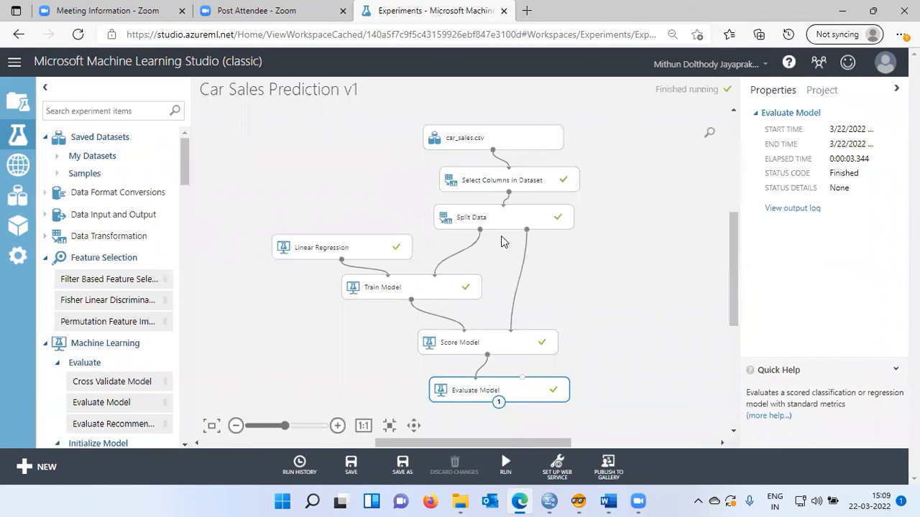